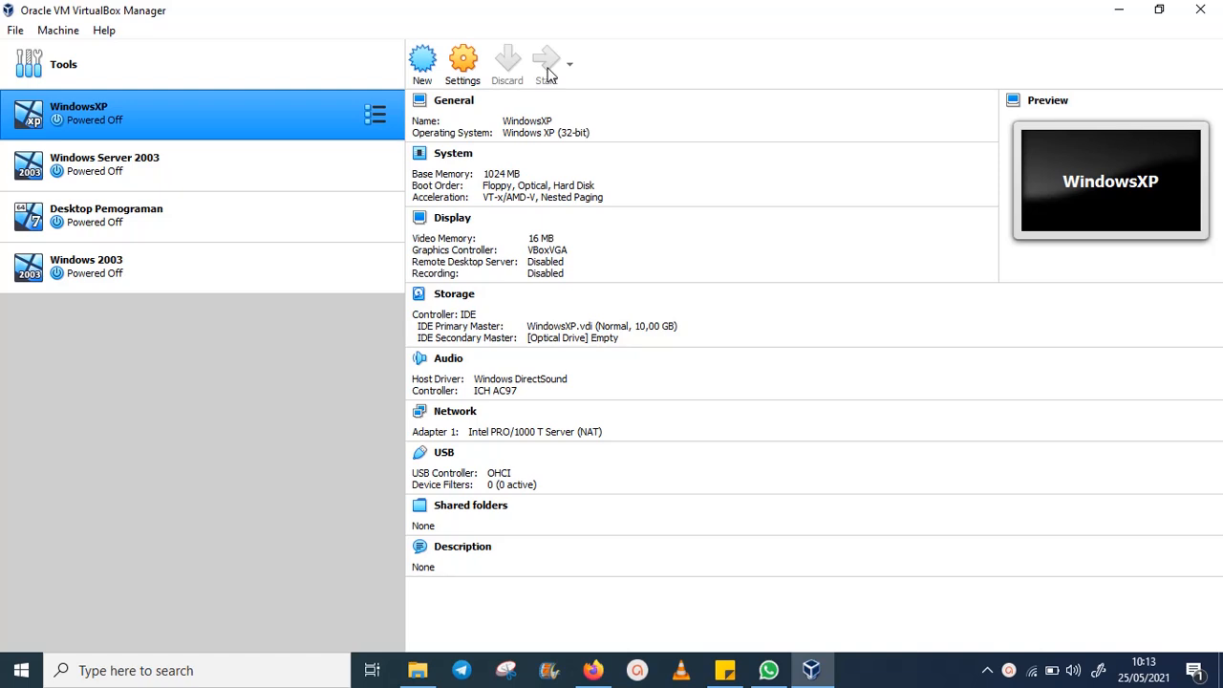
- Start the WindowsXP VM, restore its maximized window and drag it toward the centre
{"action": "left_click", "coordinate": [548, 65]}
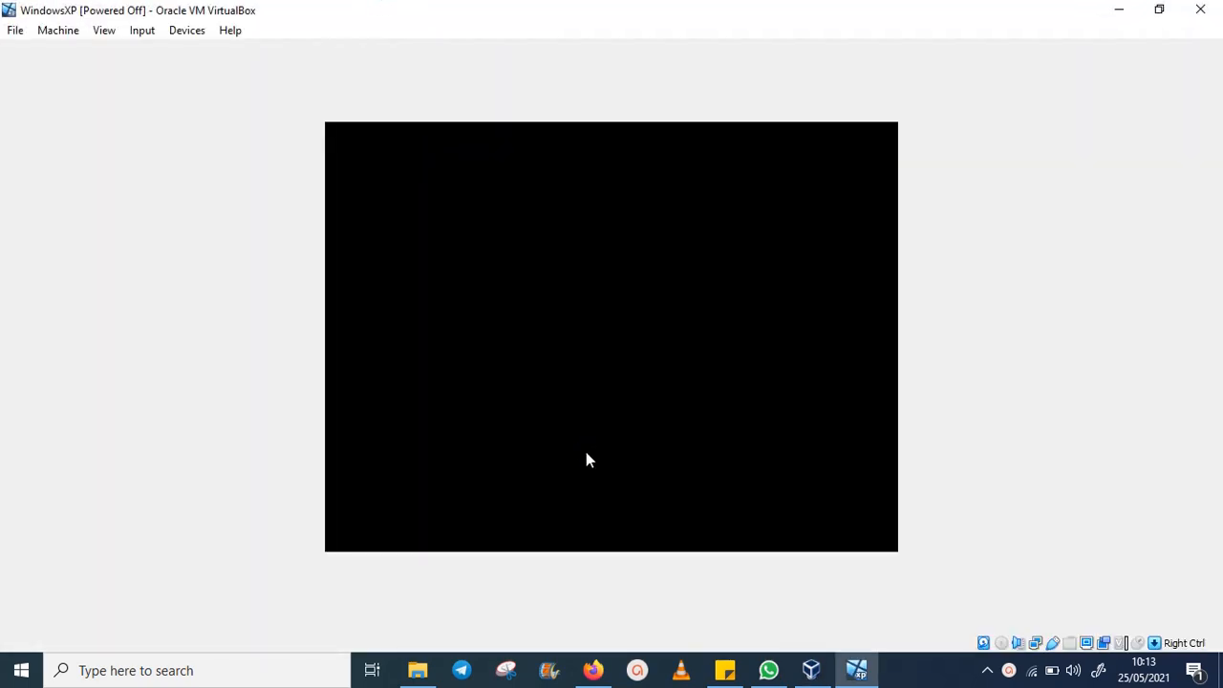
{"action": "left_click", "coordinate": [1160, 11]}
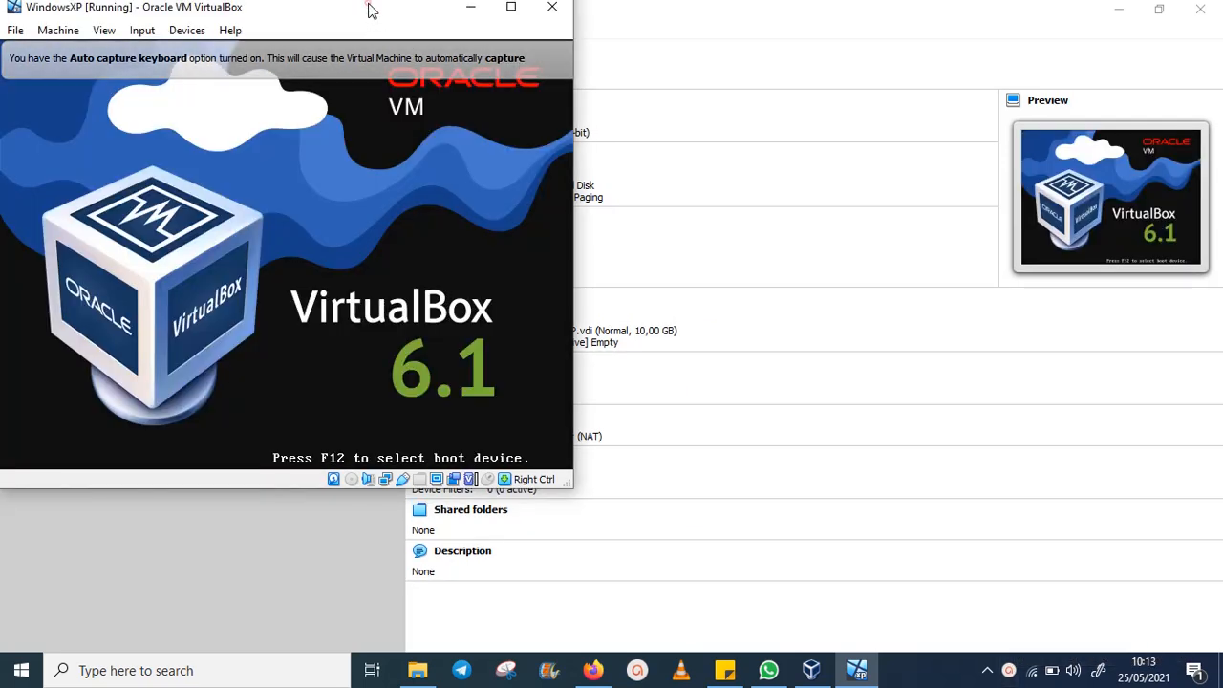
{"action": "left_click_drag", "start_coordinate": [370, 9], "coordinate": [611, 53]}
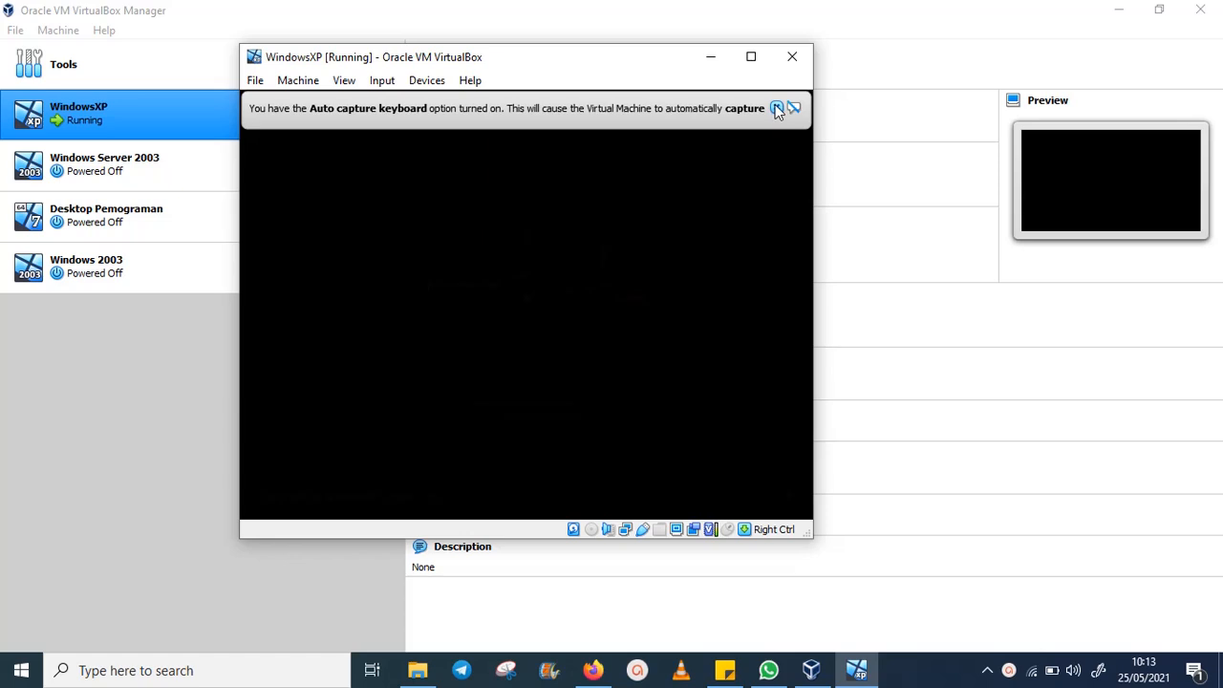
- Dismiss the keyboard auto-capture and mouse pointer integration notices in the WindowsXP window
{"action": "left_click", "coordinate": [775, 108]}
{"action": "left_click_drag", "start_coordinate": [539, 65], "coordinate": [910, 61]}
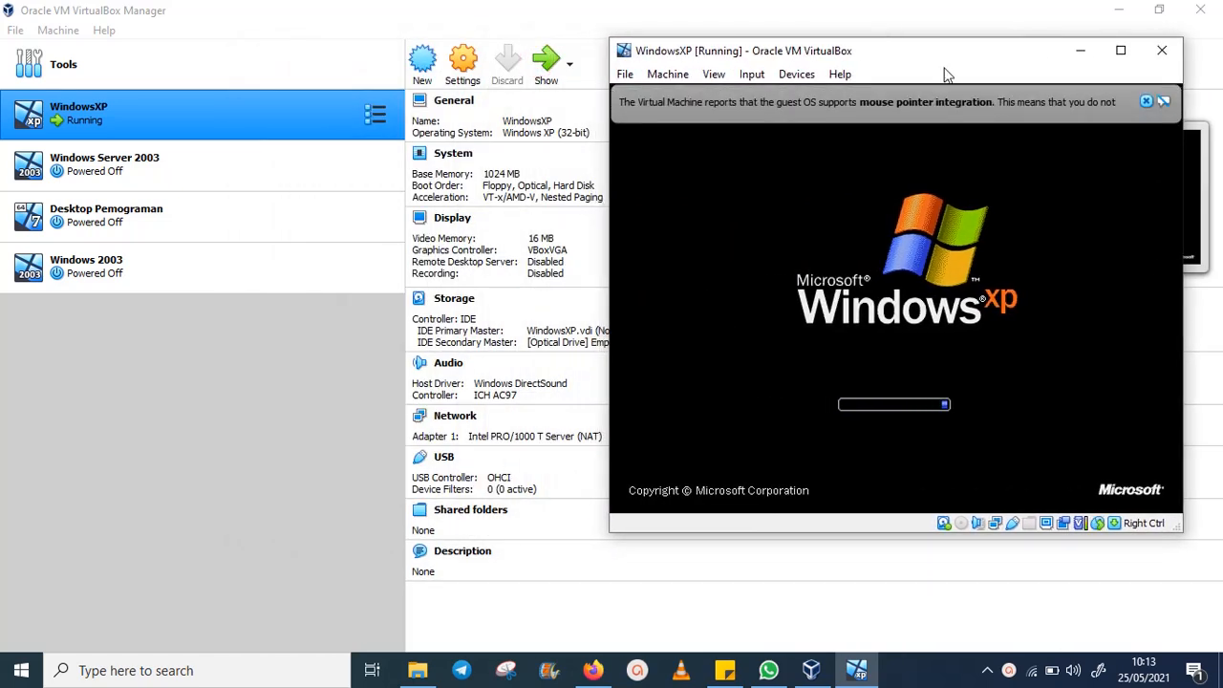
{"action": "left_click", "coordinate": [1146, 100]}
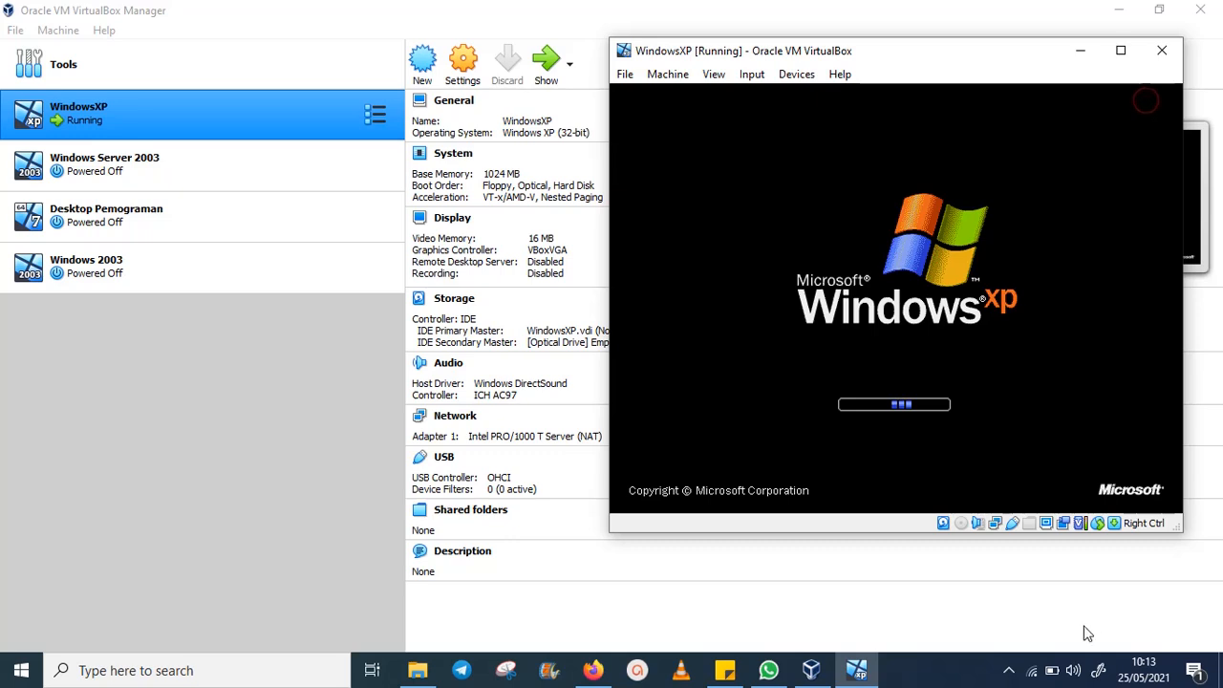
- Check the hidden tray icons, move the XP window up, and select Windows Server 2003 in the Manager
{"action": "left_click", "coordinate": [1006, 673]}
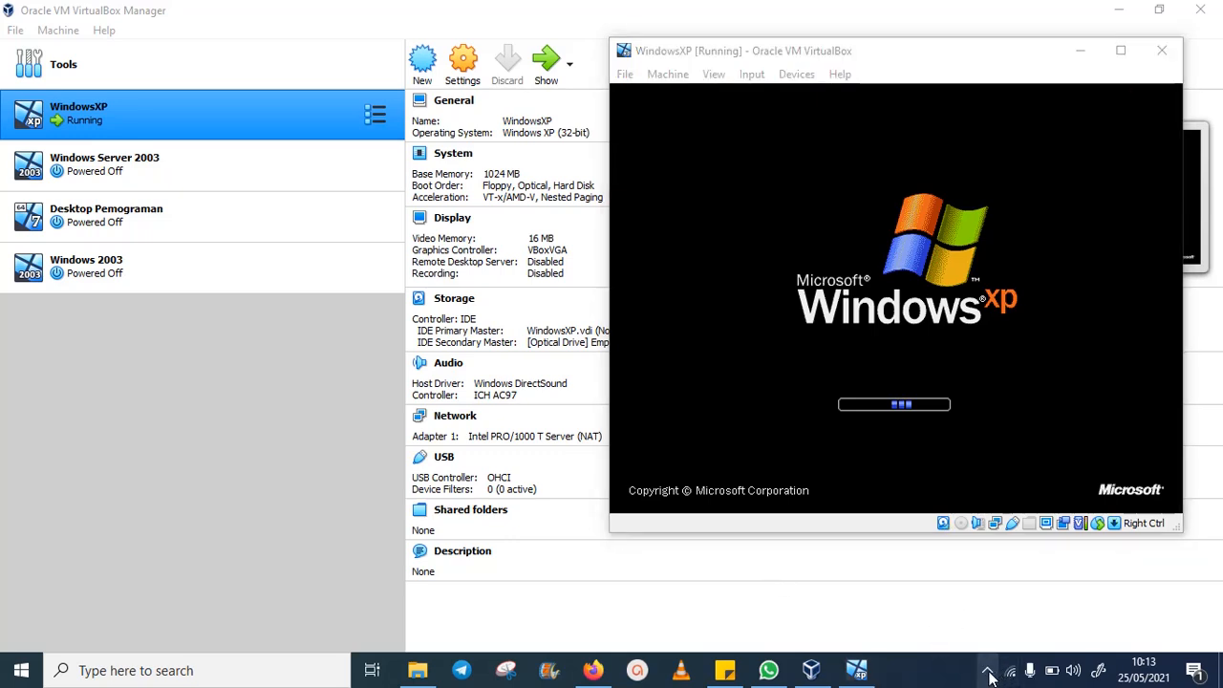
{"action": "left_click", "coordinate": [988, 672]}
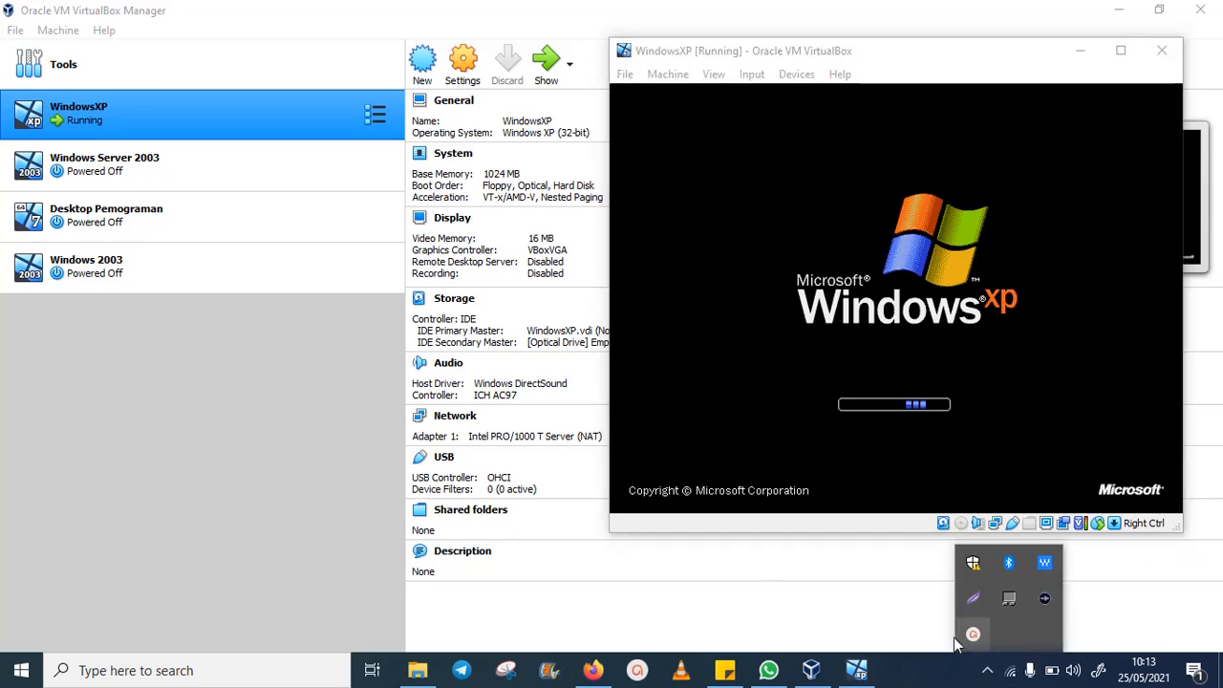
{"action": "left_click", "coordinate": [973, 634]}
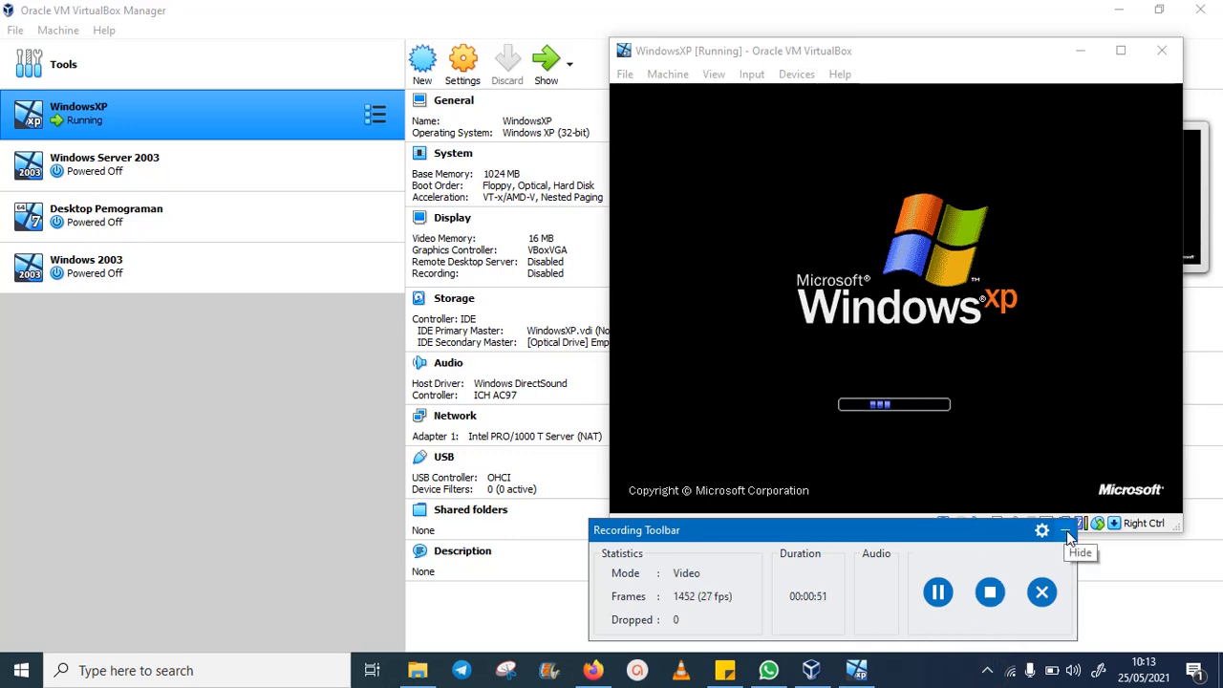
{"action": "left_click_drag", "start_coordinate": [897, 55], "coordinate": [910, 29]}
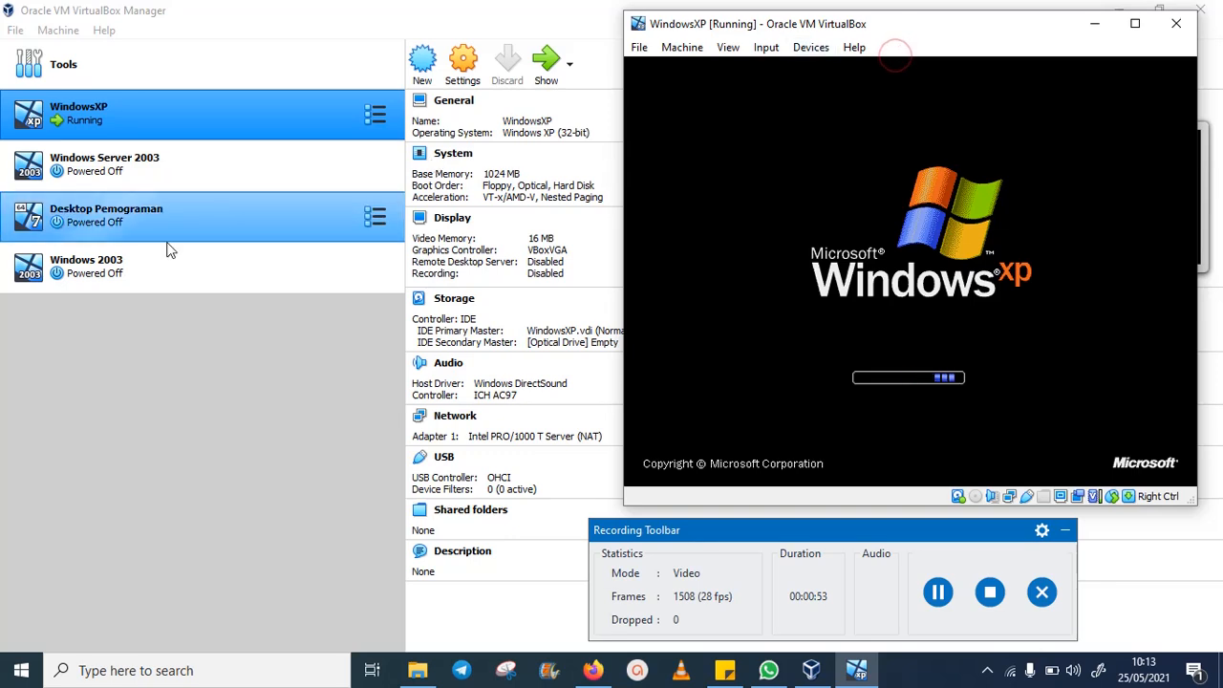
{"action": "left_click", "coordinate": [179, 158]}
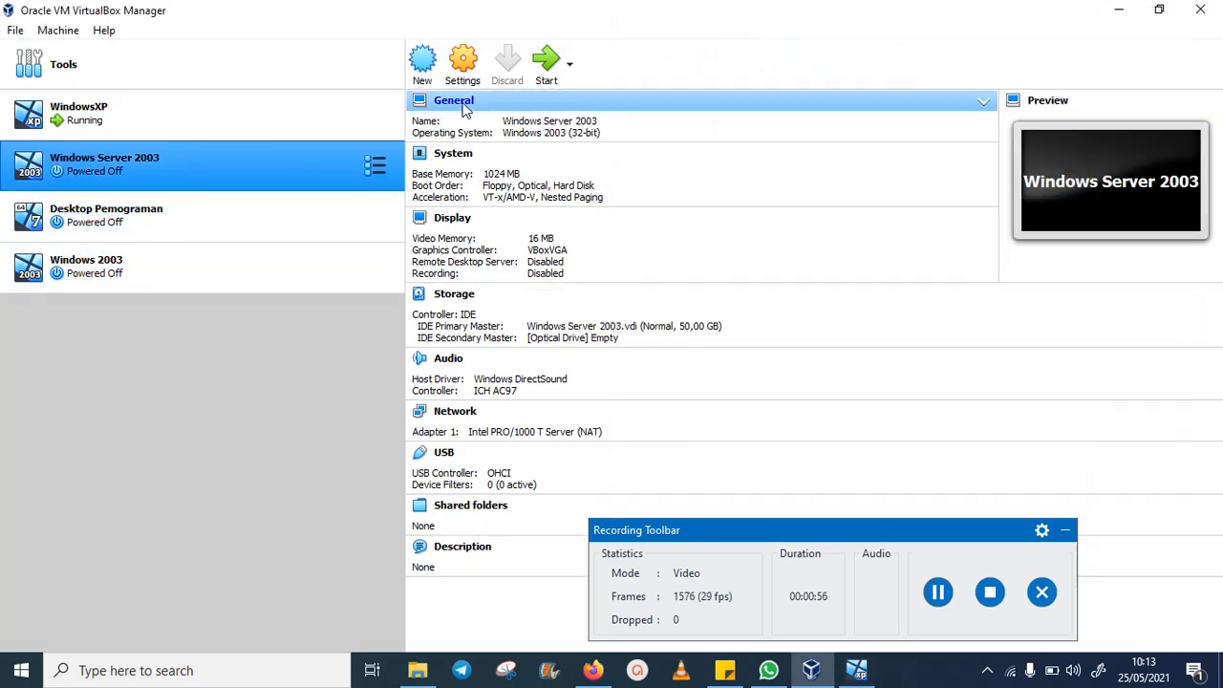
- Start the Windows Server 2003 VM and bring the WindowsXP window back into view
{"action": "left_click", "coordinate": [546, 59]}
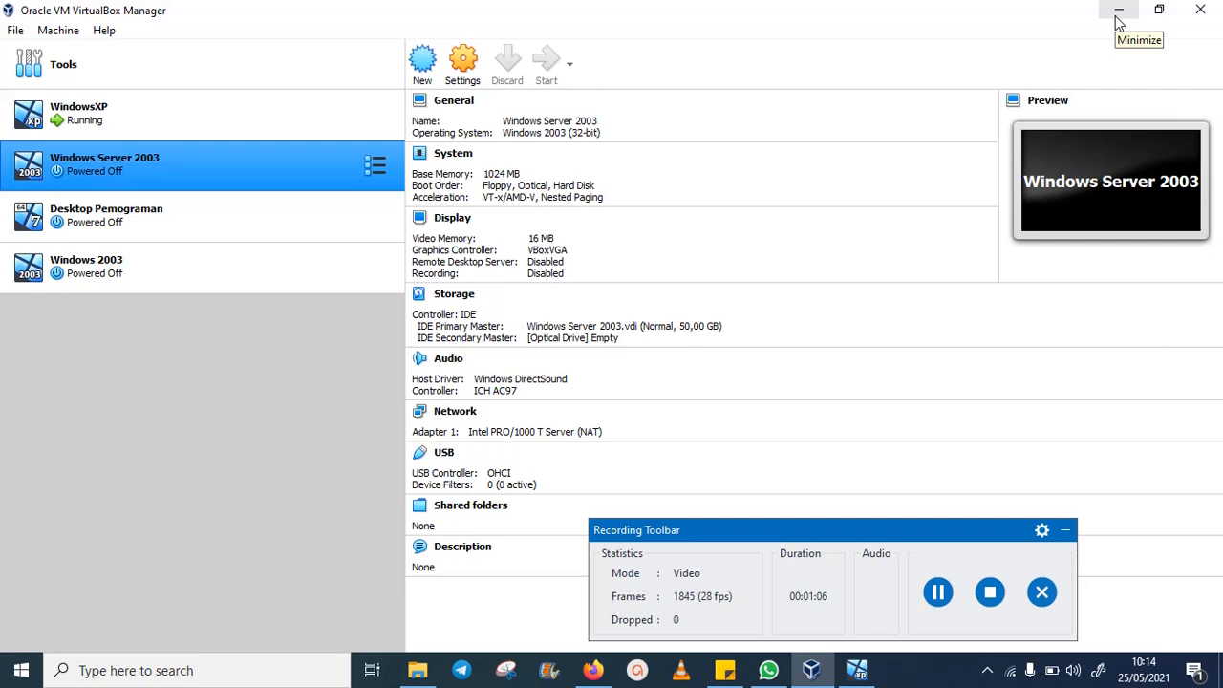
{"action": "left_click", "coordinate": [858, 671]}
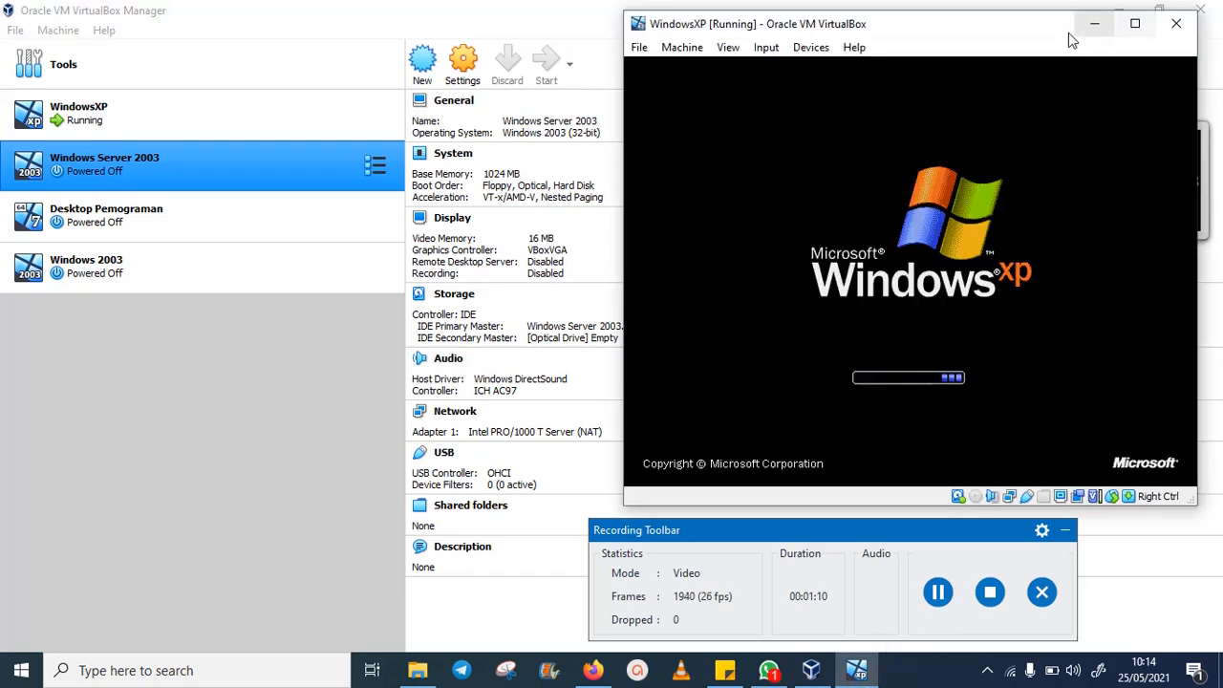
- Nudge the XP window right and dismiss the chat notification while XP boots to its welcome screen
{"action": "left_click_drag", "start_coordinate": [994, 41], "coordinate": [1004, 45]}
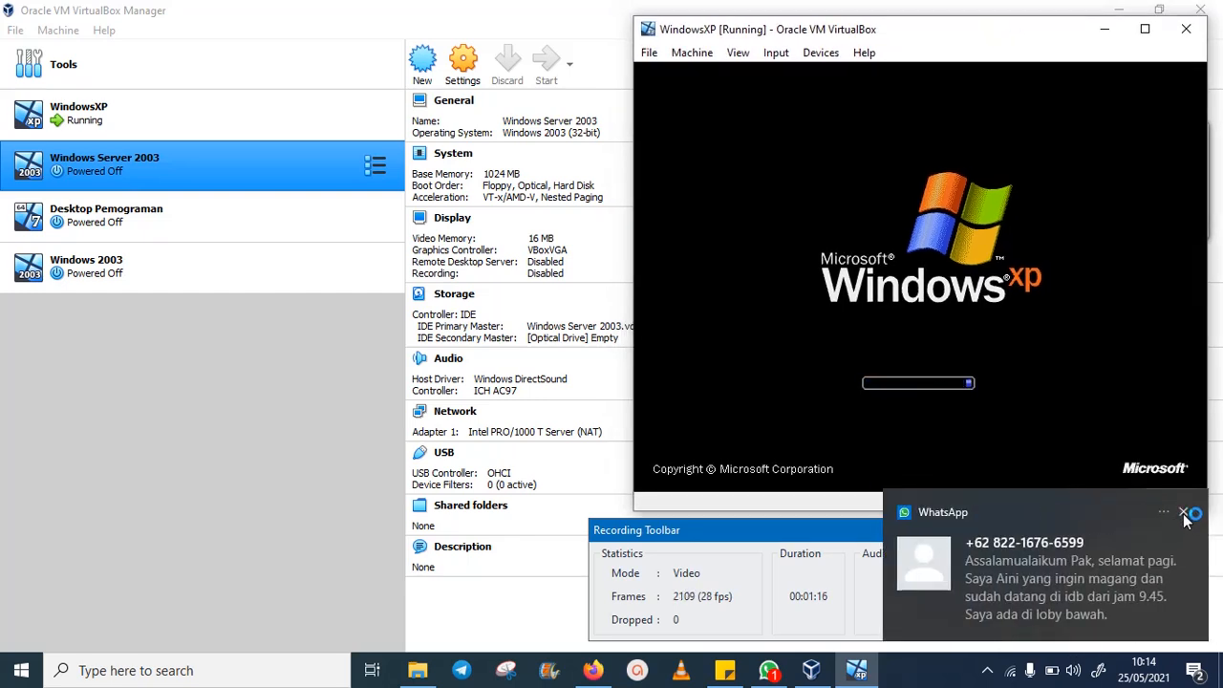
{"action": "left_click", "coordinate": [1182, 516]}
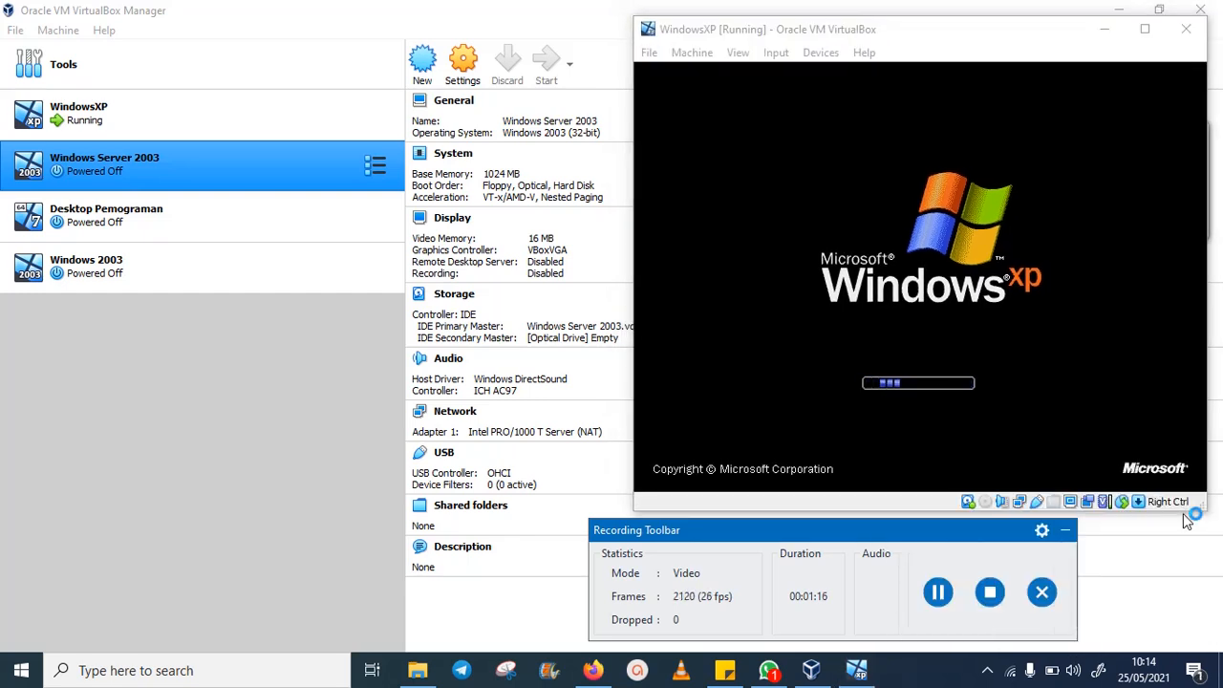
{"action": "left_click", "coordinate": [988, 671]}
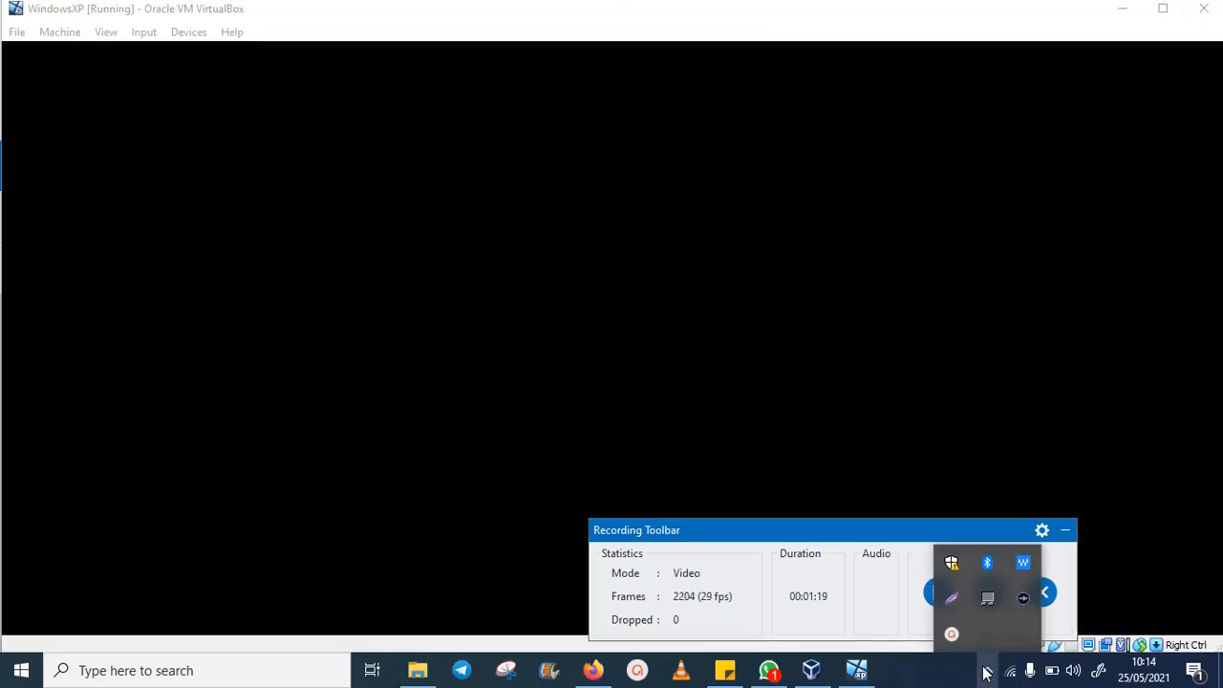
{"action": "left_click", "coordinate": [986, 672]}
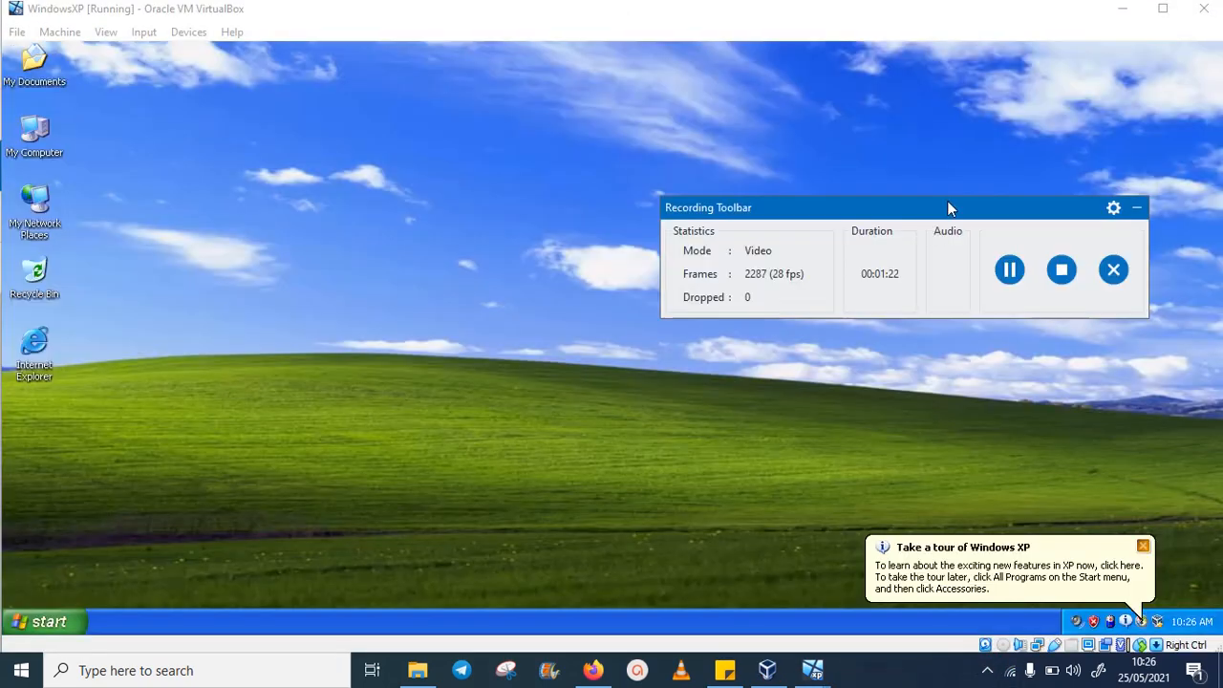
- Un-maximize the WindowsXP window, resize it smaller and move it up and right over the manager
{"action": "left_click_drag", "start_coordinate": [947, 201], "coordinate": [1046, 489]}
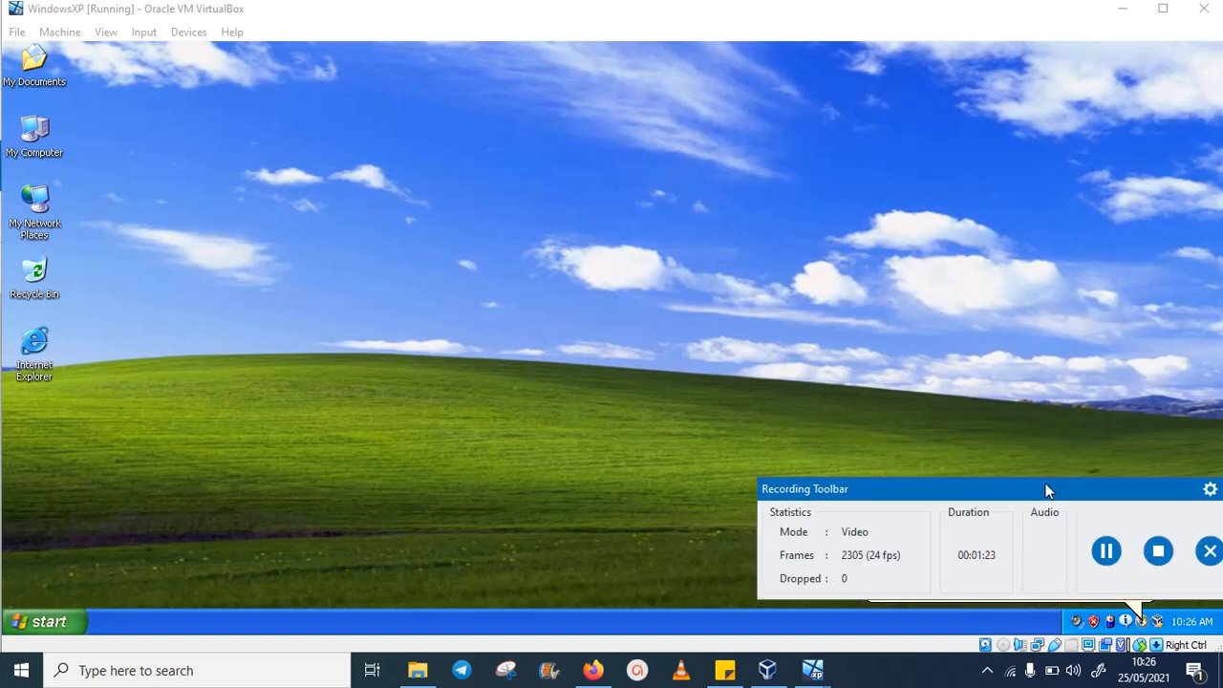
{"action": "left_click", "coordinate": [1163, 9]}
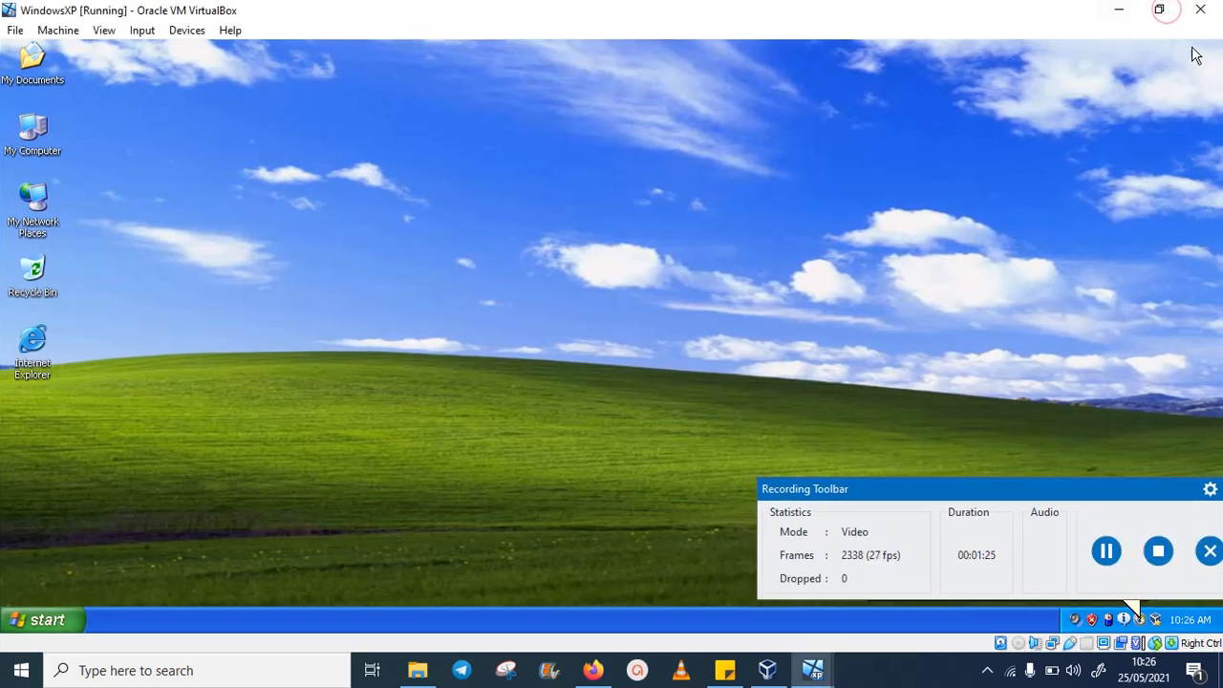
{"action": "left_click", "coordinate": [1160, 9]}
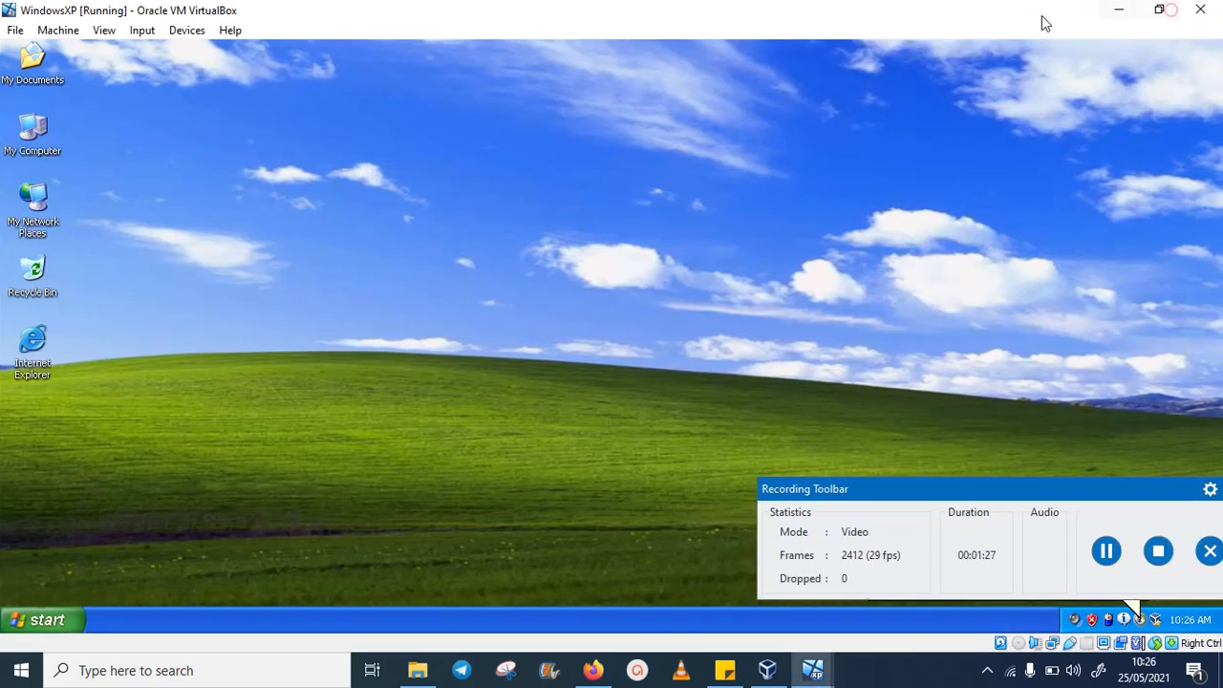
{"action": "left_click_drag", "start_coordinate": [1040, 22], "coordinate": [950, 48]}
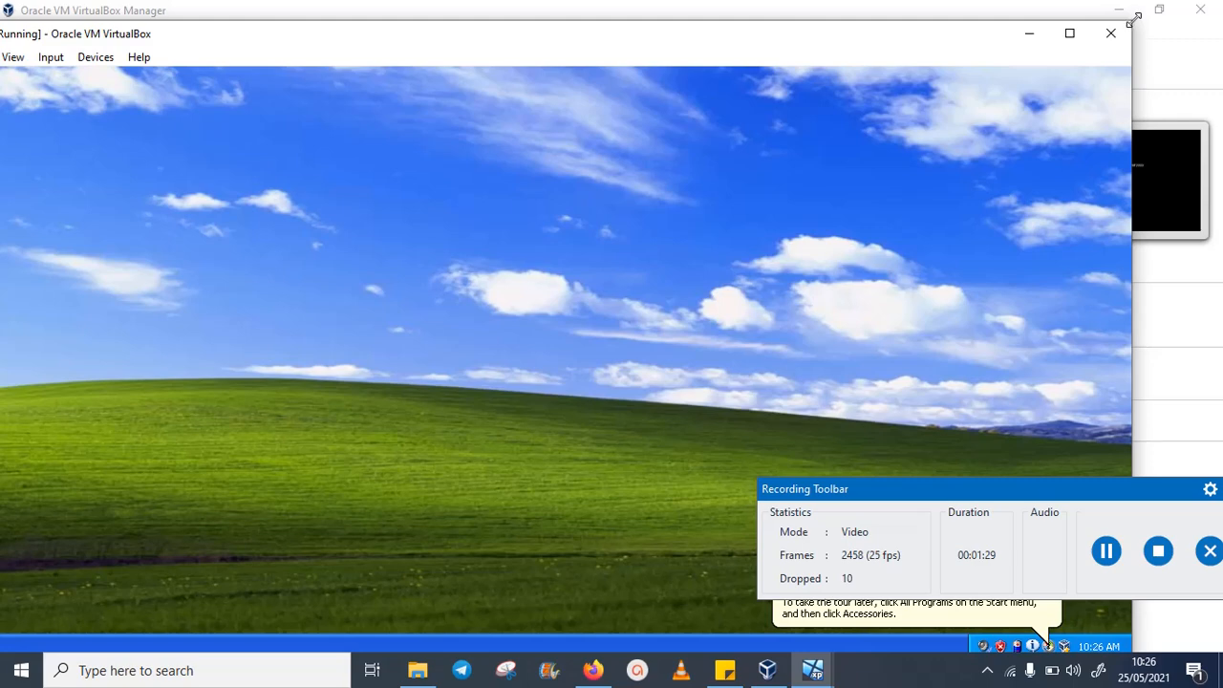
{"action": "left_click_drag", "start_coordinate": [1134, 19], "coordinate": [622, 169]}
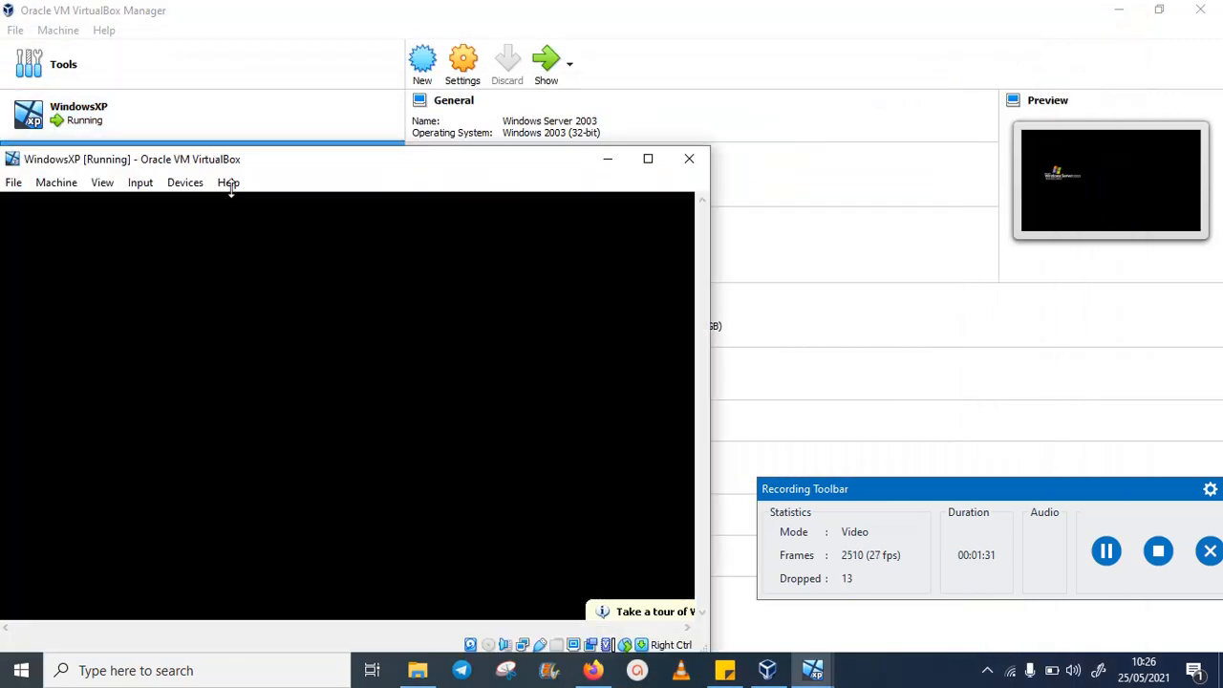
{"action": "left_click_drag", "start_coordinate": [303, 173], "coordinate": [729, 60]}
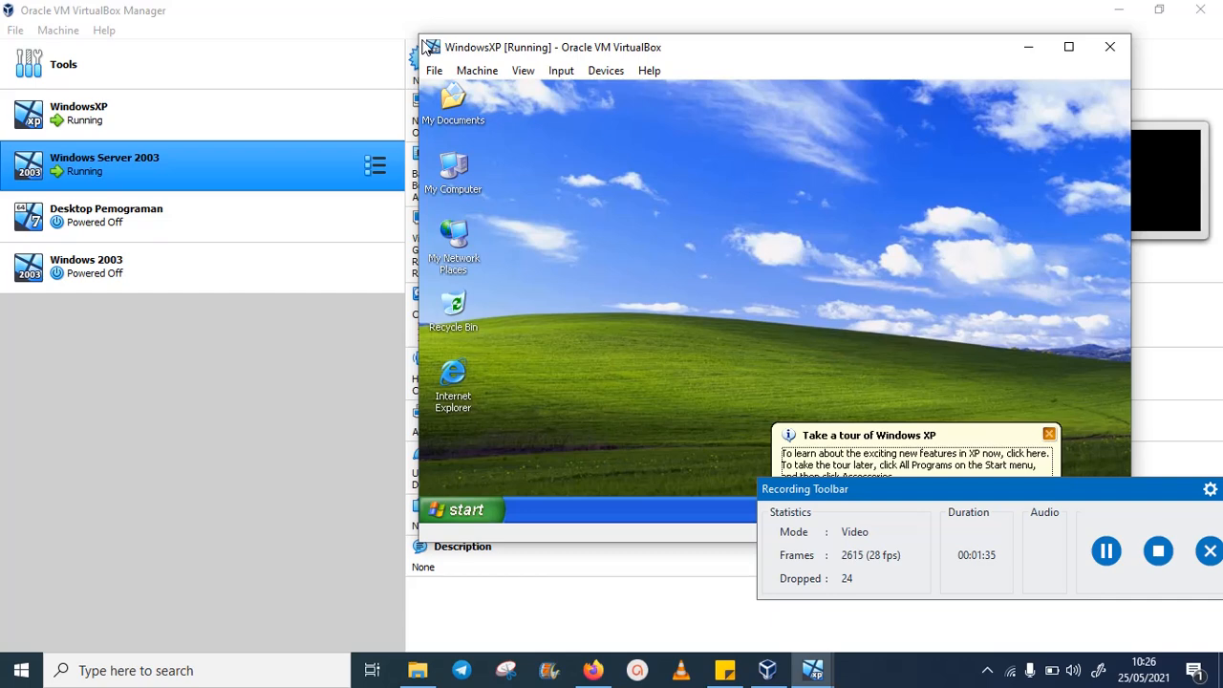
- Shrink the WindowsXP window, then raise the Windows Server 2003 window, restore it and move it left
{"action": "left_click_drag", "start_coordinate": [422, 39], "coordinate": [519, 89]}
{"action": "left_click_drag", "start_coordinate": [799, 104], "coordinate": [846, 71]}
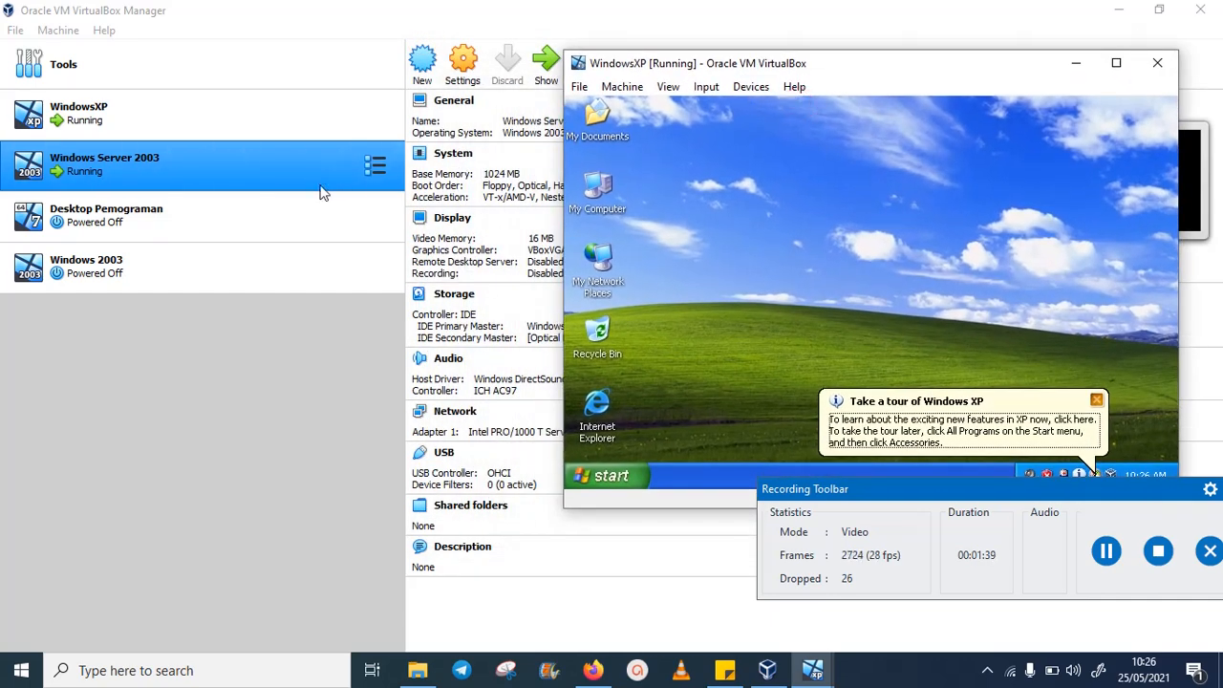
{"action": "left_click", "coordinate": [1117, 8]}
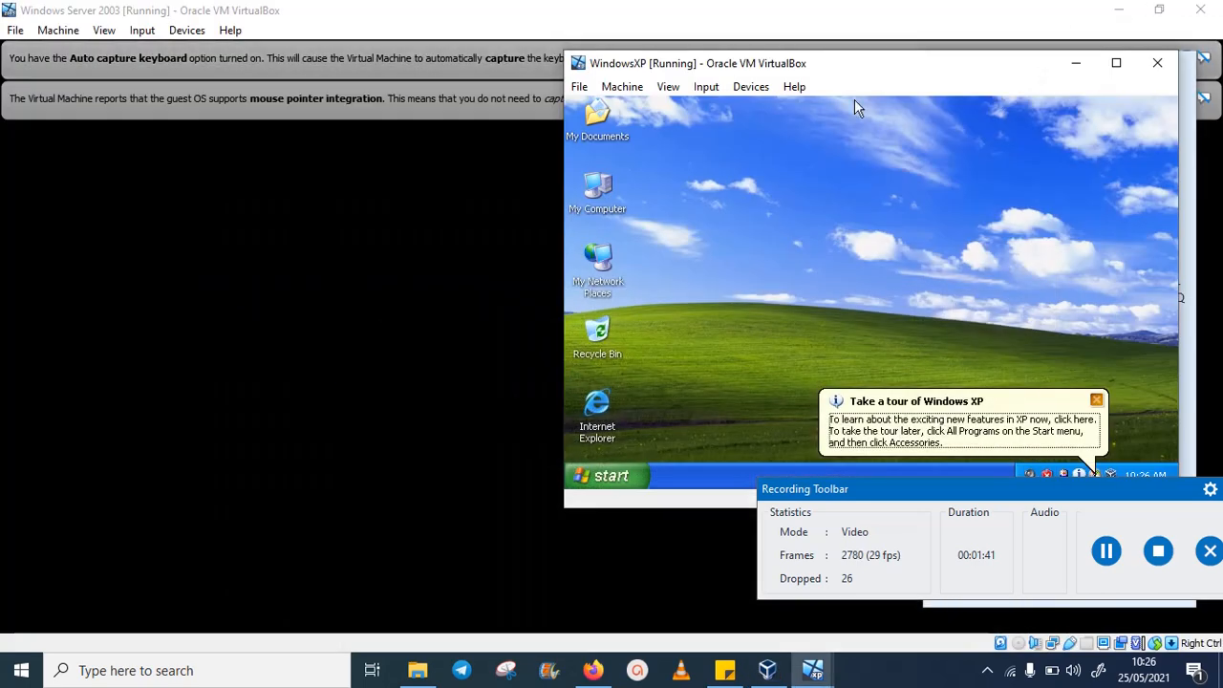
{"action": "left_click", "coordinate": [609, 14]}
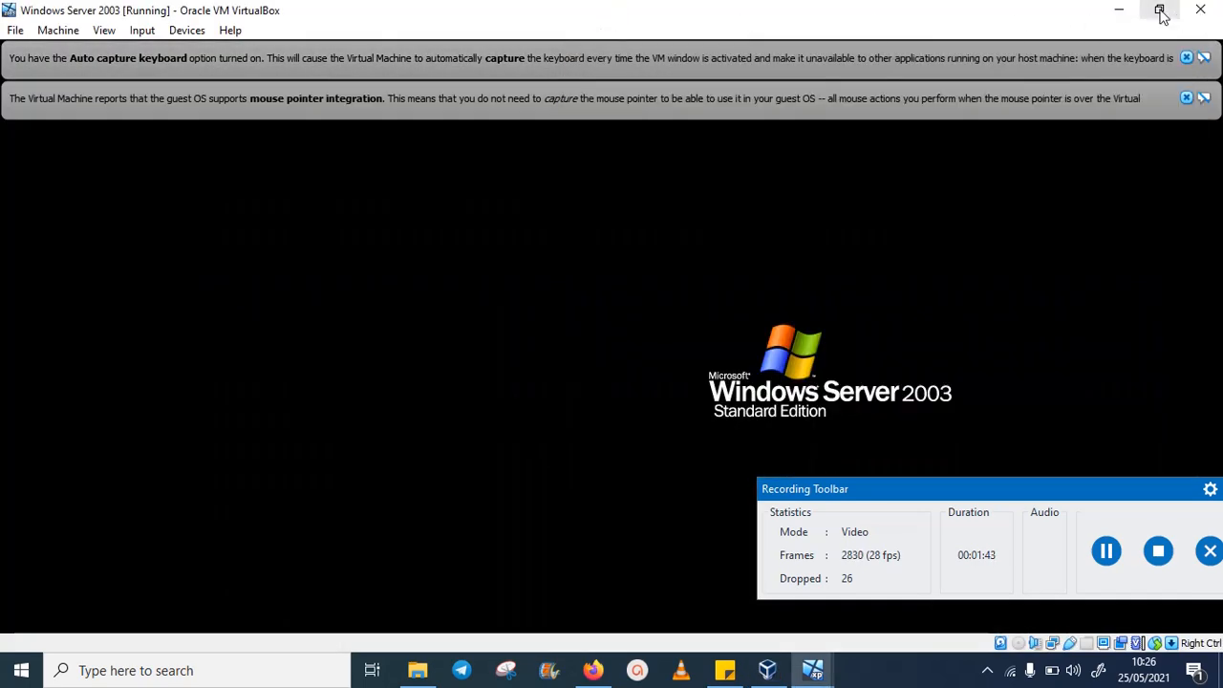
{"action": "double_click", "coordinate": [406, 16]}
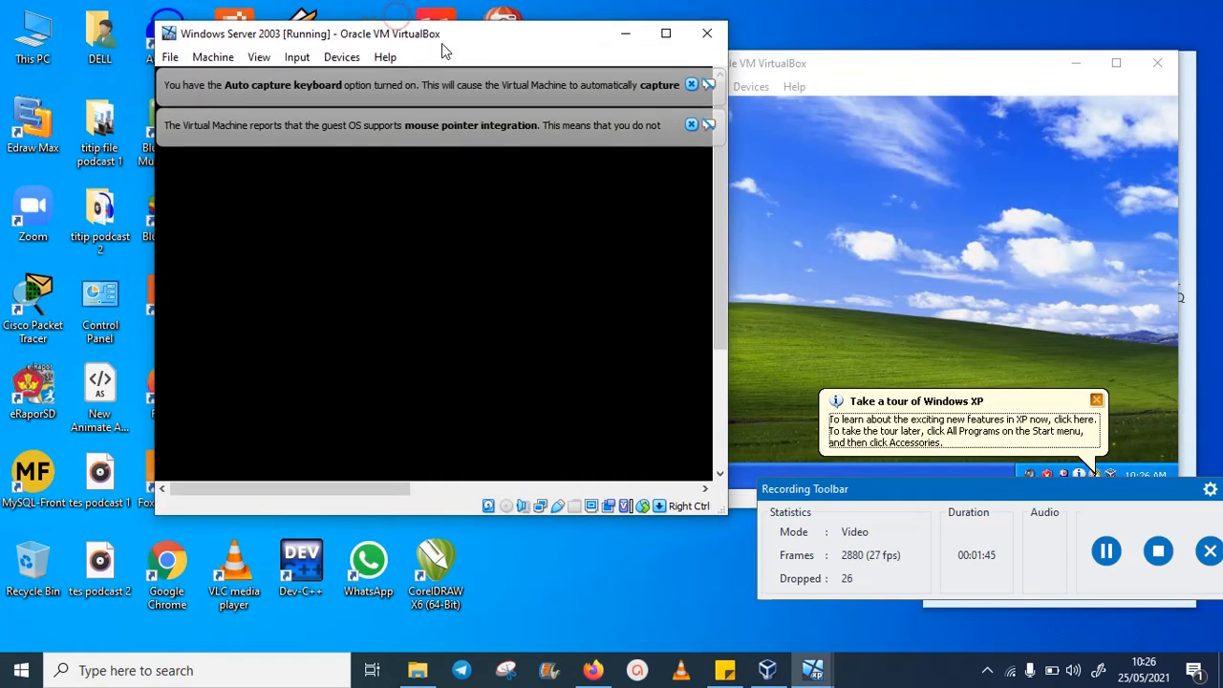
{"action": "left_click_drag", "start_coordinate": [441, 43], "coordinate": [324, 31]}
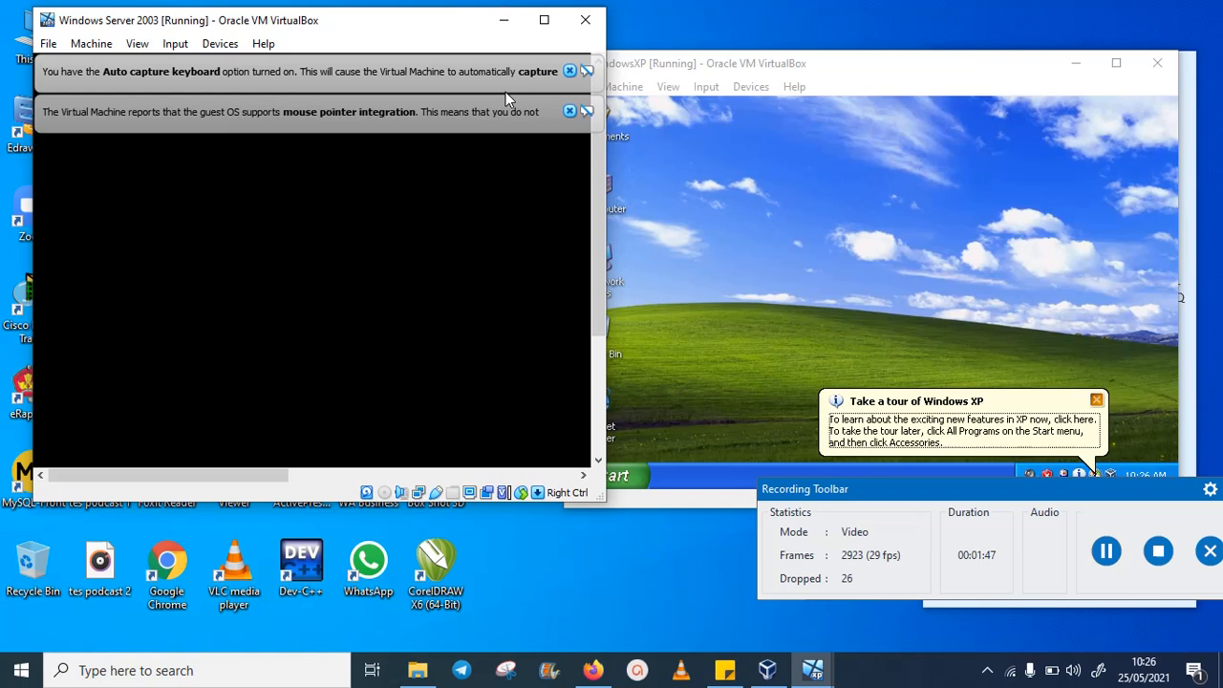
- Close the server's notice bars, centre its Welcome to Windows dialog, and line both VM windows up side by side
{"action": "left_click", "coordinate": [569, 110]}
{"action": "left_click", "coordinate": [569, 72]}
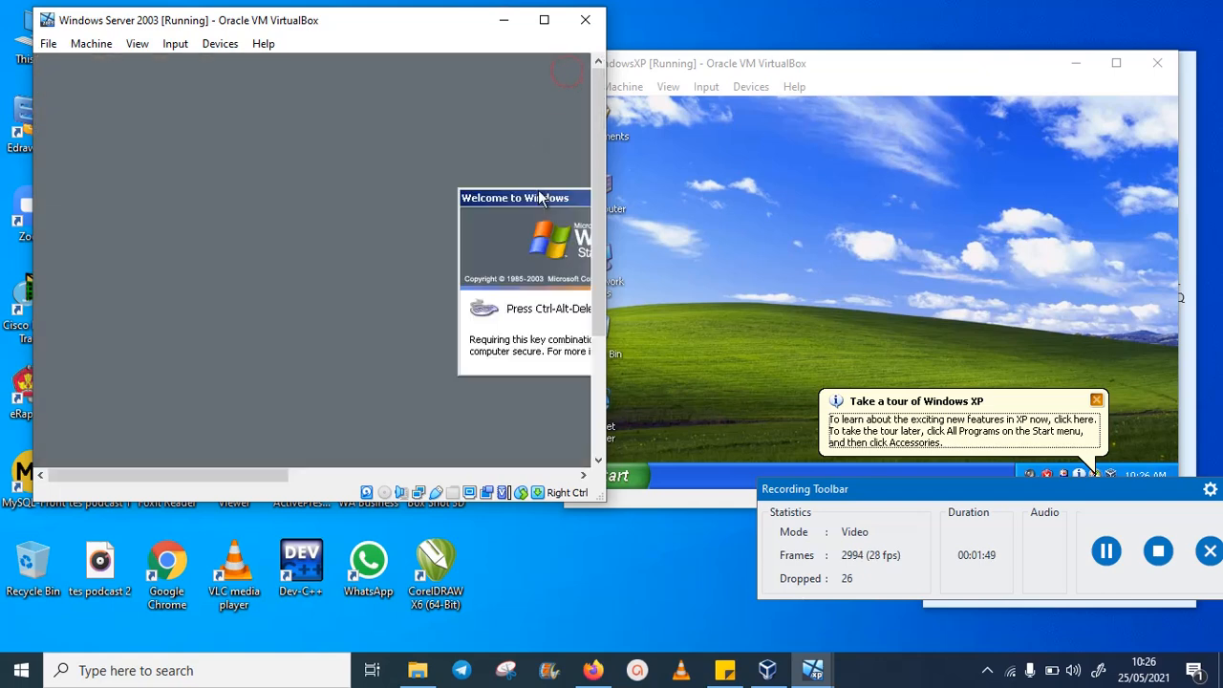
{"action": "left_click_drag", "start_coordinate": [541, 197], "coordinate": [243, 173]}
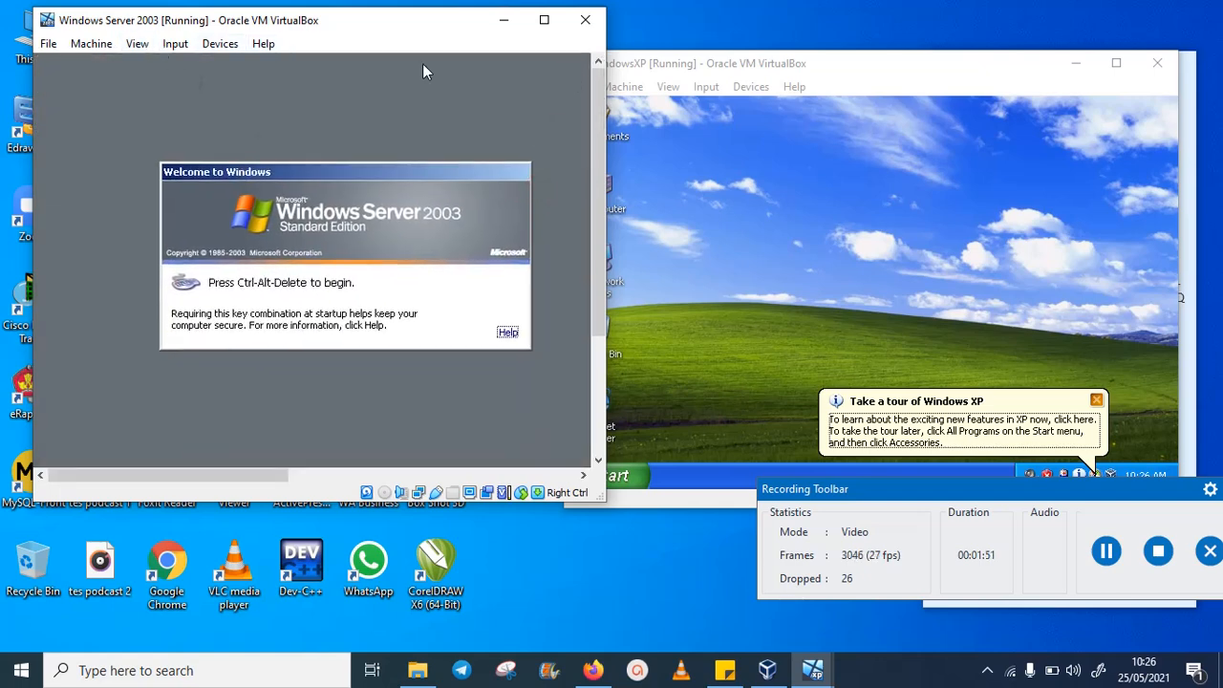
{"action": "left_click_drag", "start_coordinate": [841, 74], "coordinate": [889, 35]}
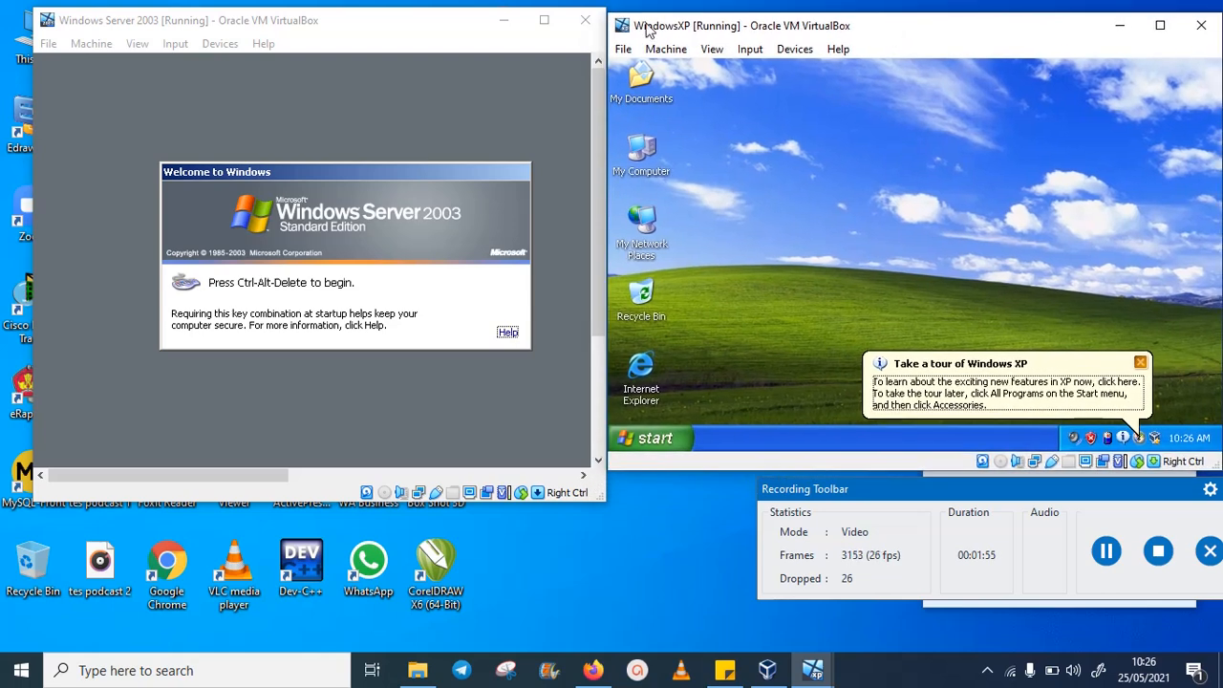
{"action": "left_click_drag", "start_coordinate": [407, 34], "coordinate": [383, 27]}
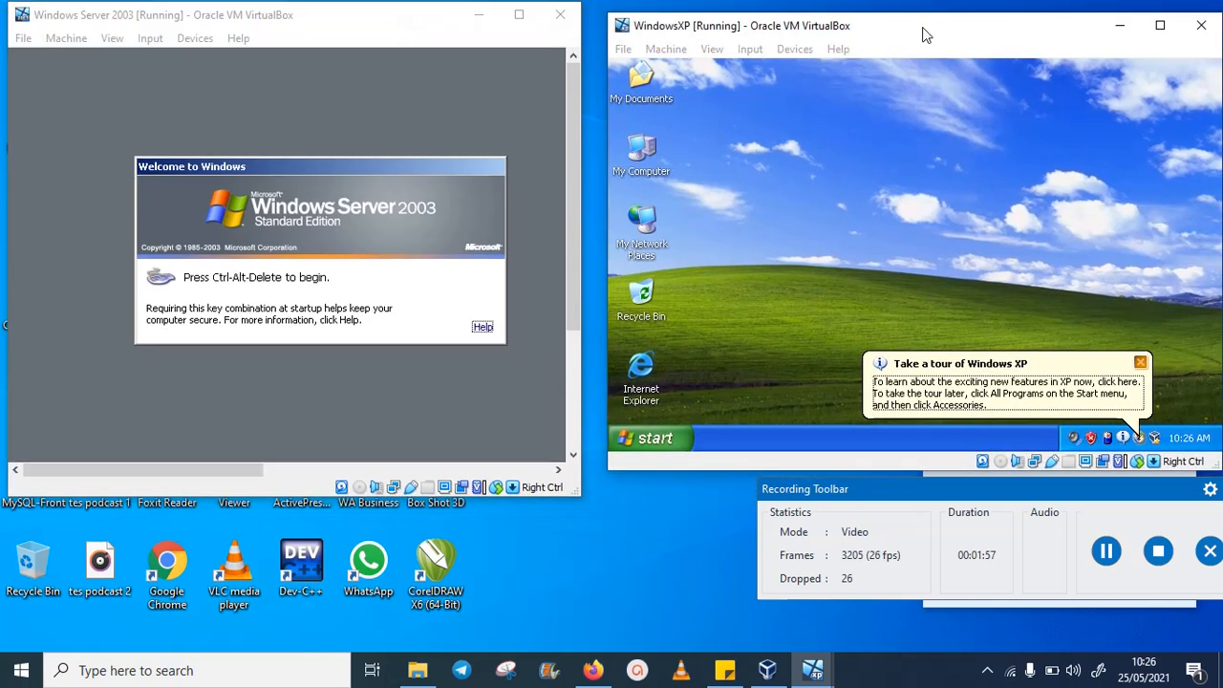
{"action": "left_click_drag", "start_coordinate": [924, 33], "coordinate": [909, 33]}
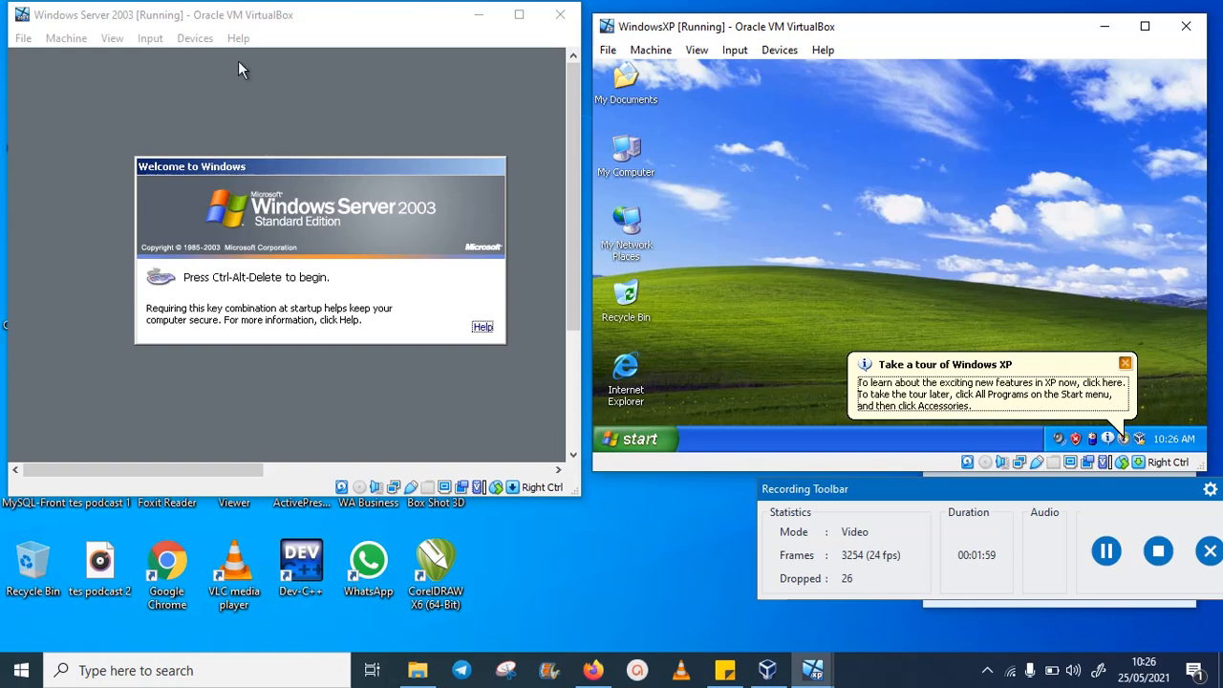
- Send Ctrl-Alt-Del to the Server 2003 guest via Input > Keyboard and log in as Administrator
{"action": "left_click", "coordinate": [267, 14]}
{"action": "left_click", "coordinate": [194, 38]}
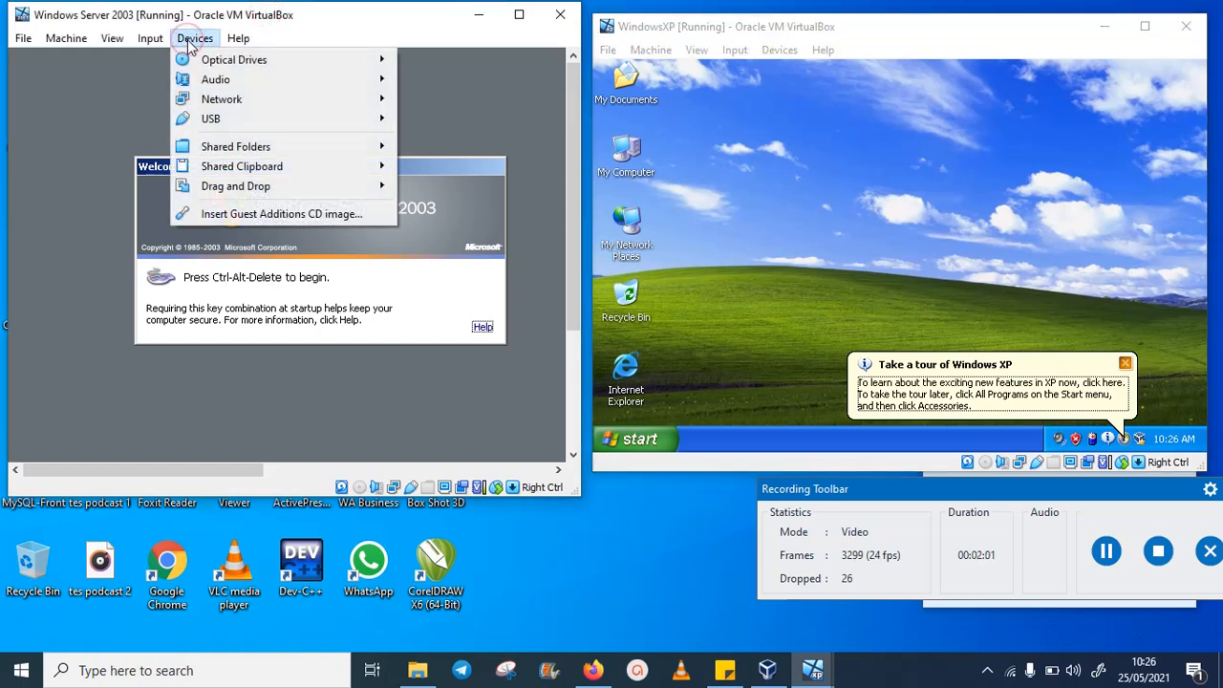
{"action": "mouse_move", "coordinate": [150, 38]}
{"action": "mouse_move", "coordinate": [178, 60]}
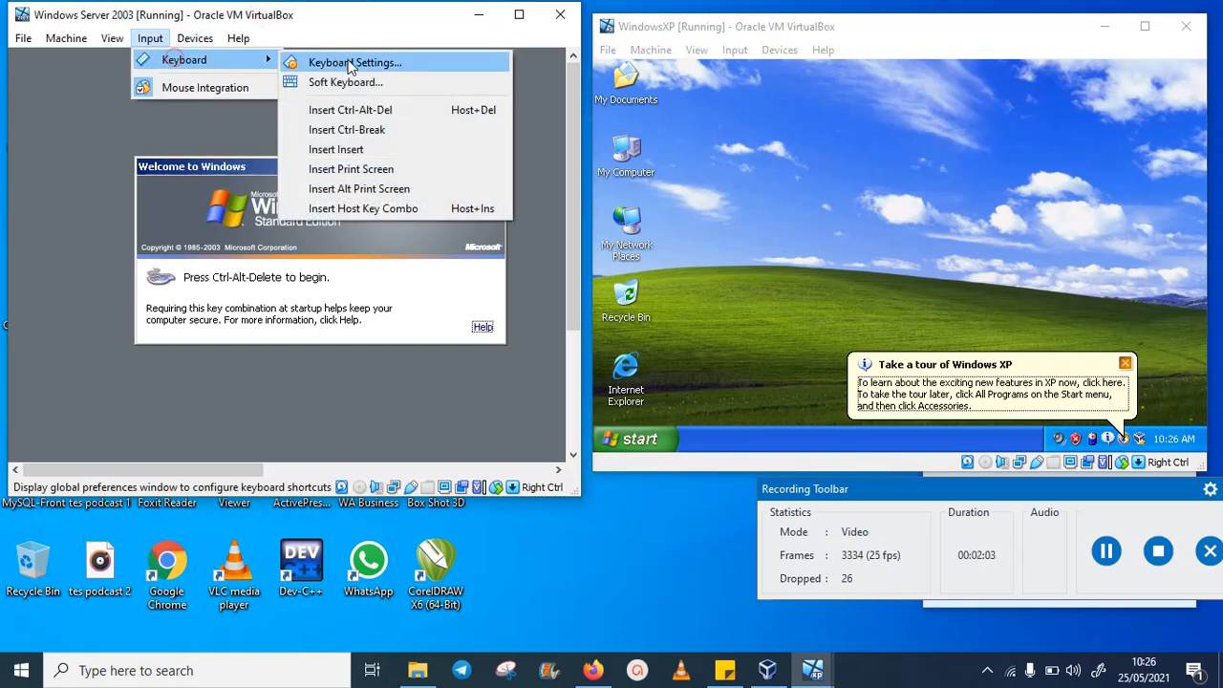
{"action": "left_click", "coordinate": [355, 110]}
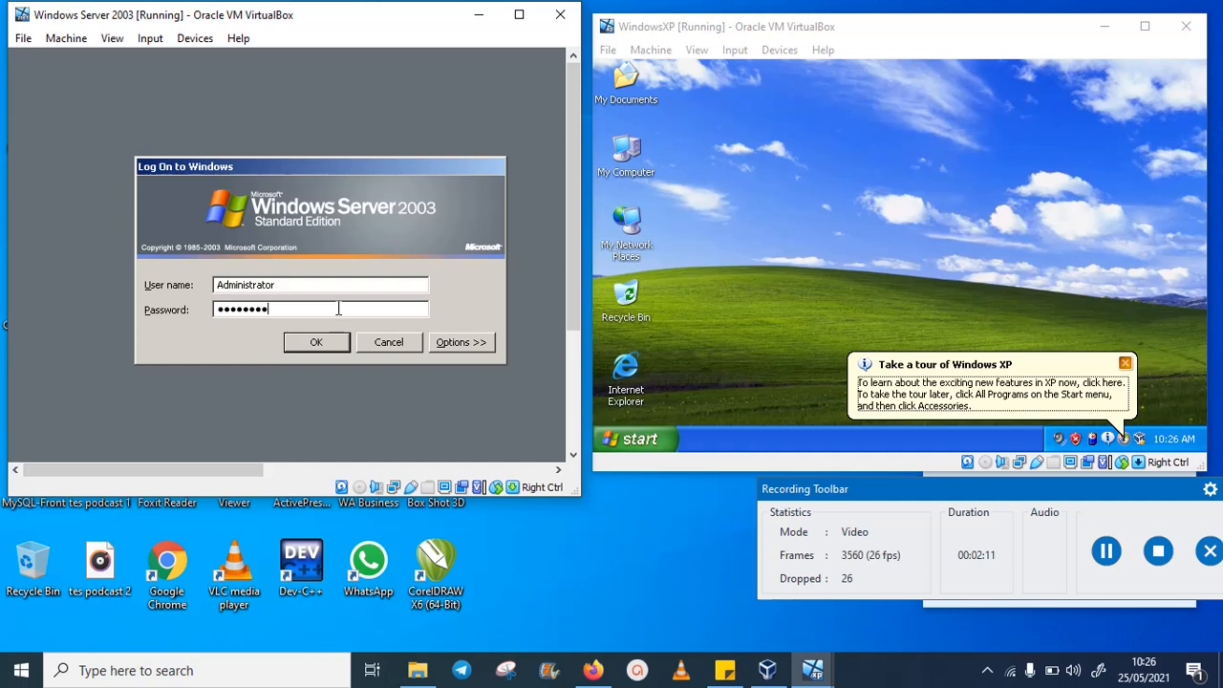
{"action": "key", "text": "Return"}
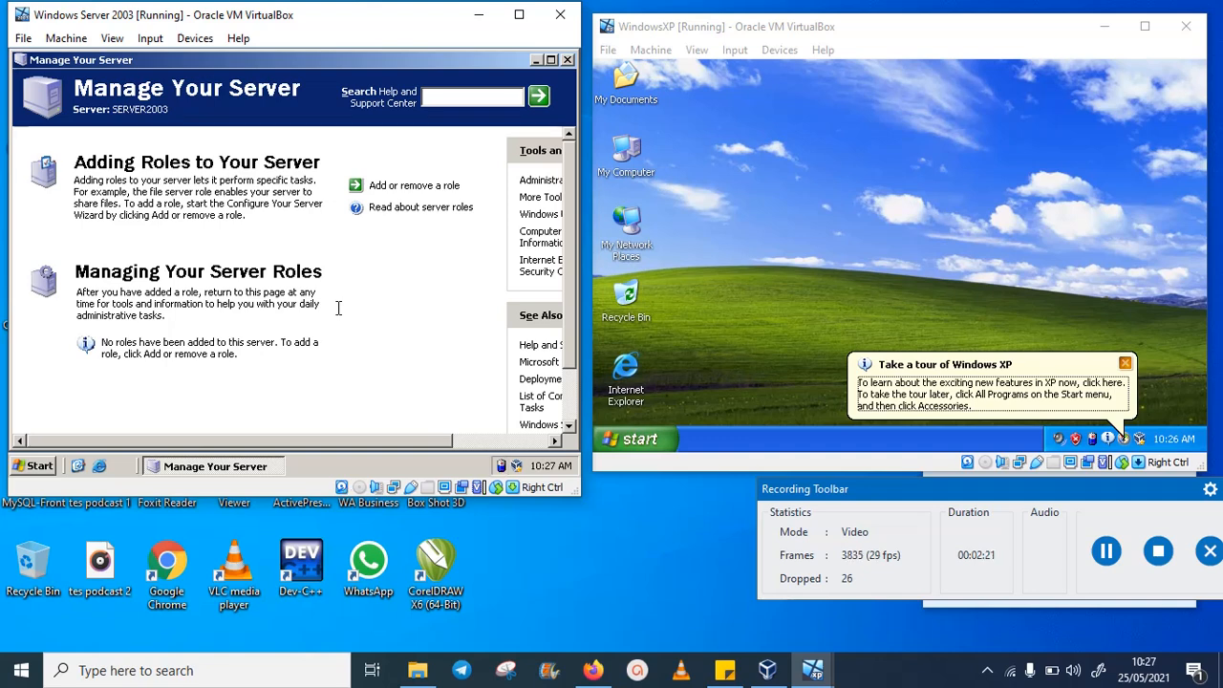
- Minimise Manage Your Server and close the updates, XP tour and unused desktop icons balloons
{"action": "left_click", "coordinate": [536, 60]}
{"action": "left_click_drag", "start_coordinate": [380, 20], "coordinate": [386, 28]}
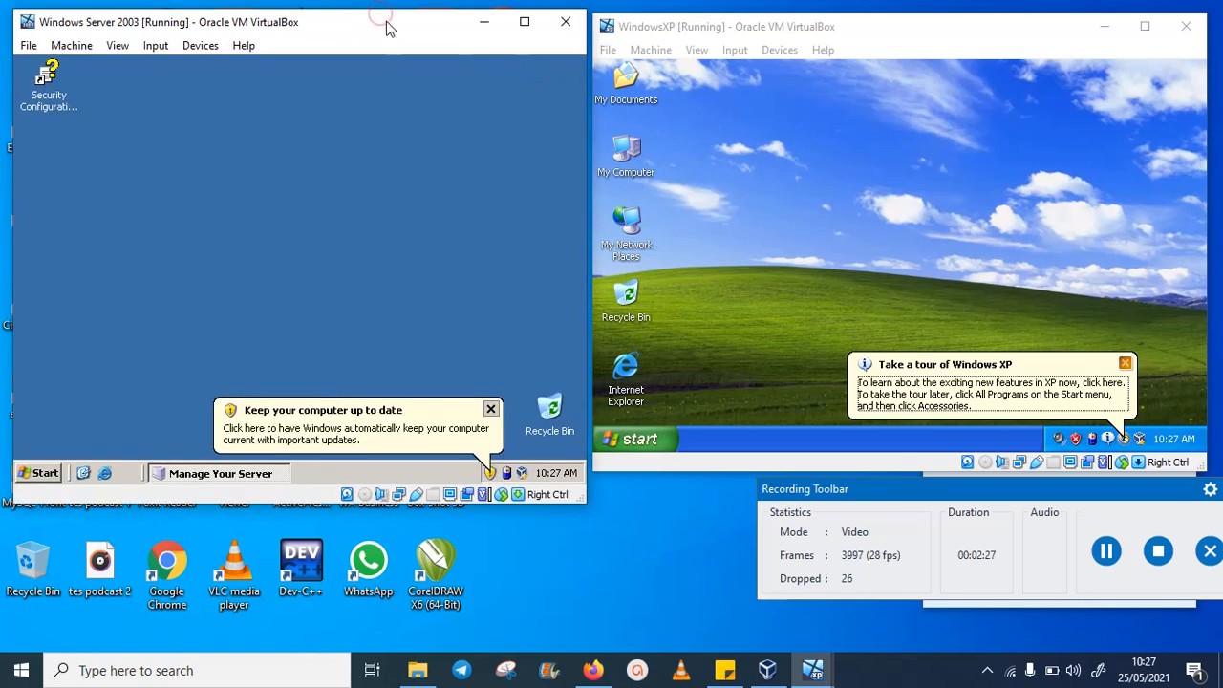
{"action": "left_click", "coordinate": [491, 409]}
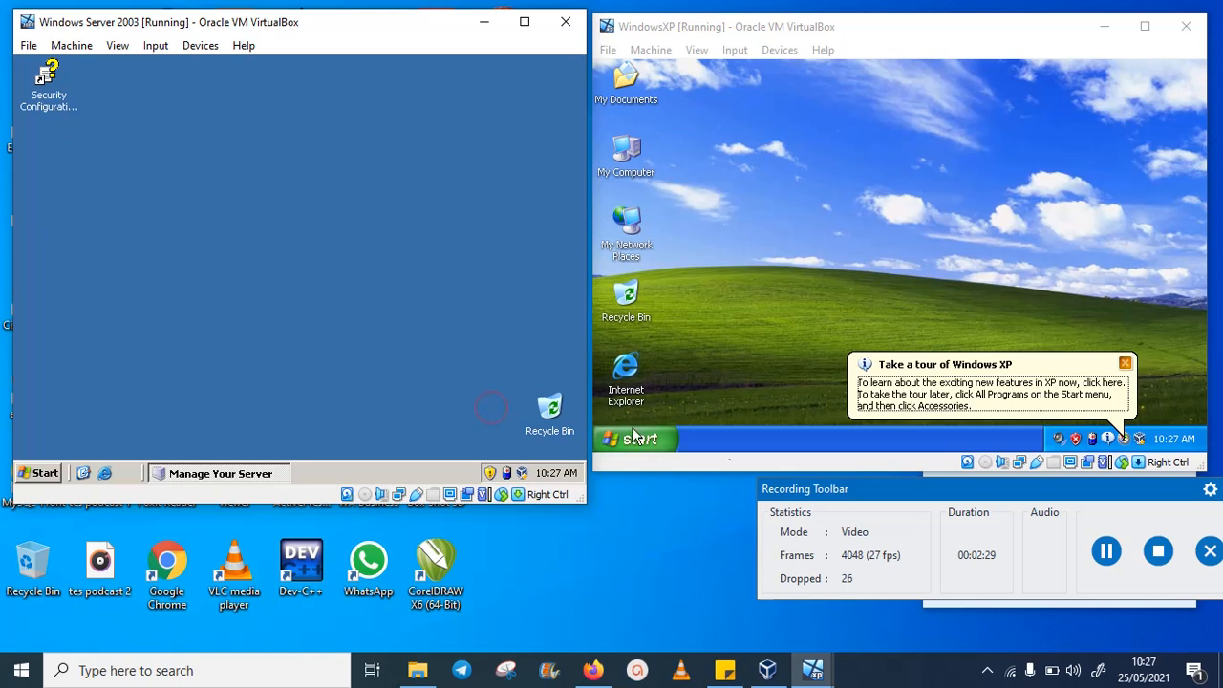
{"action": "left_click", "coordinate": [1126, 365]}
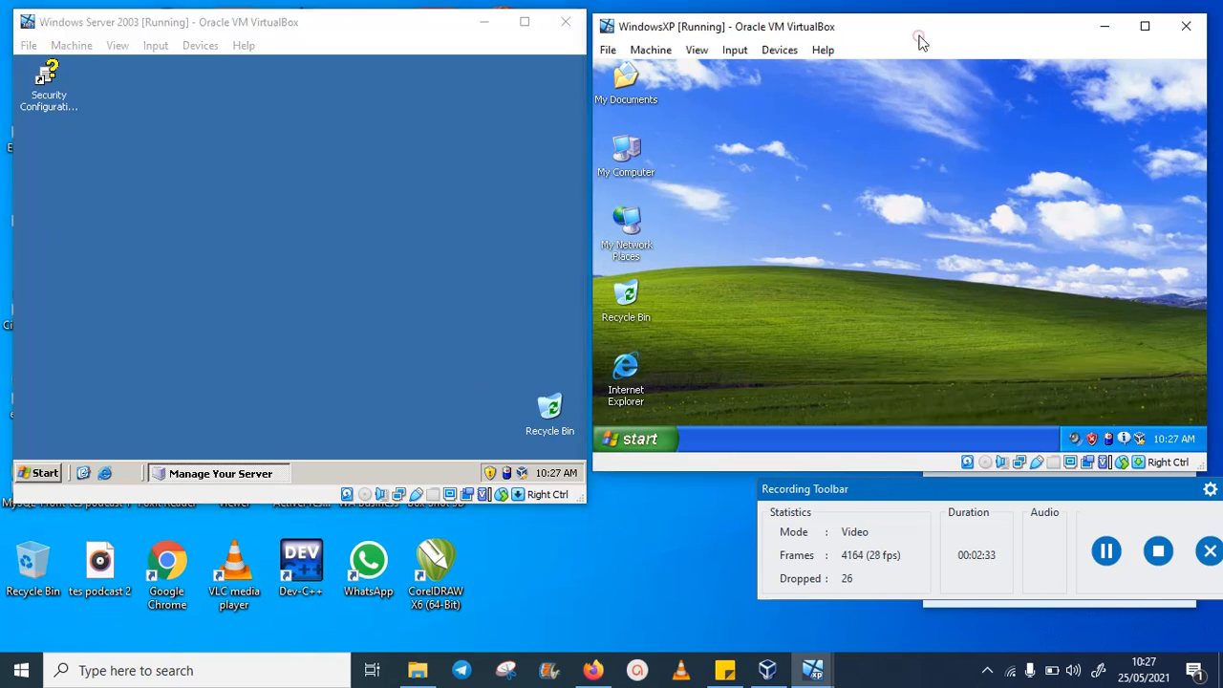
{"action": "left_click_drag", "start_coordinate": [921, 40], "coordinate": [934, 36]}
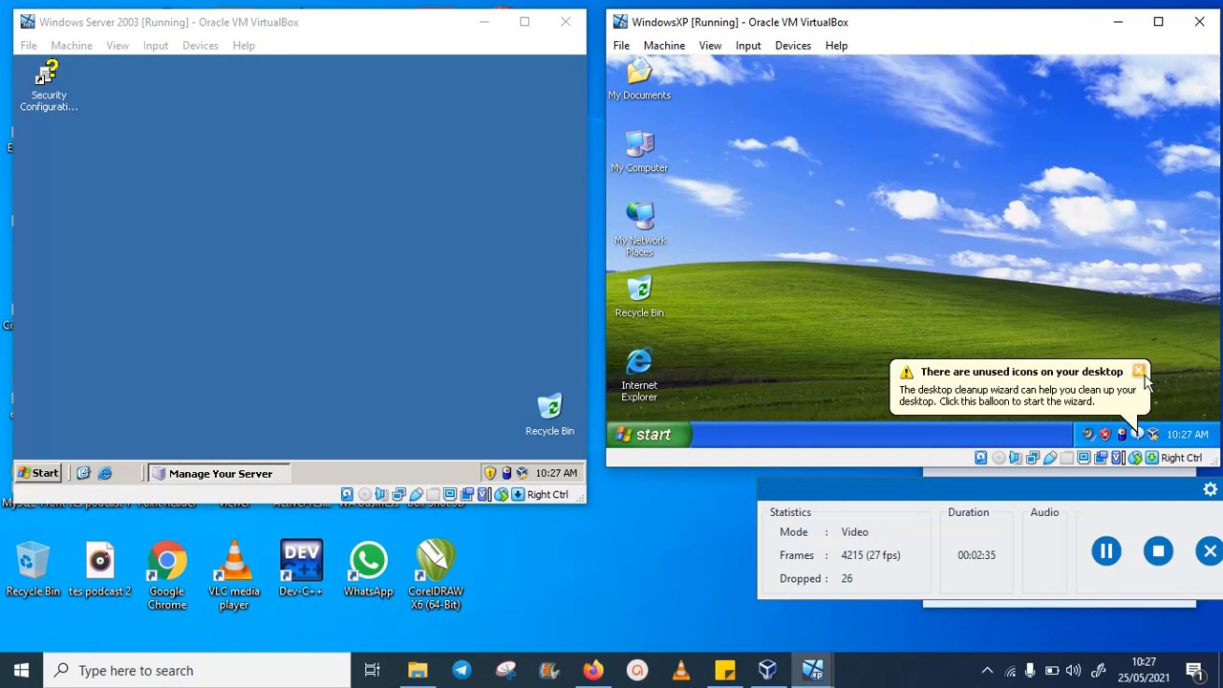
{"action": "left_click", "coordinate": [1143, 375]}
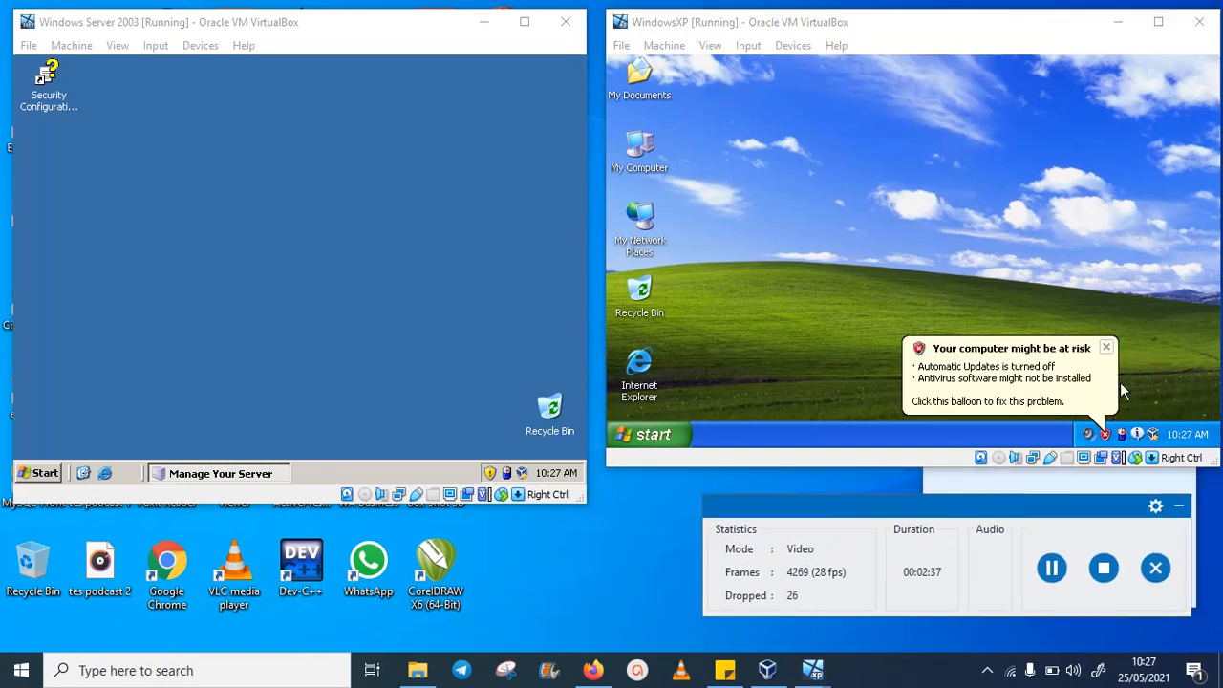
- Dismiss the computer-at-risk balloon and activate the server window, opening and closing its Start menu
{"action": "left_click", "coordinate": [1107, 347]}
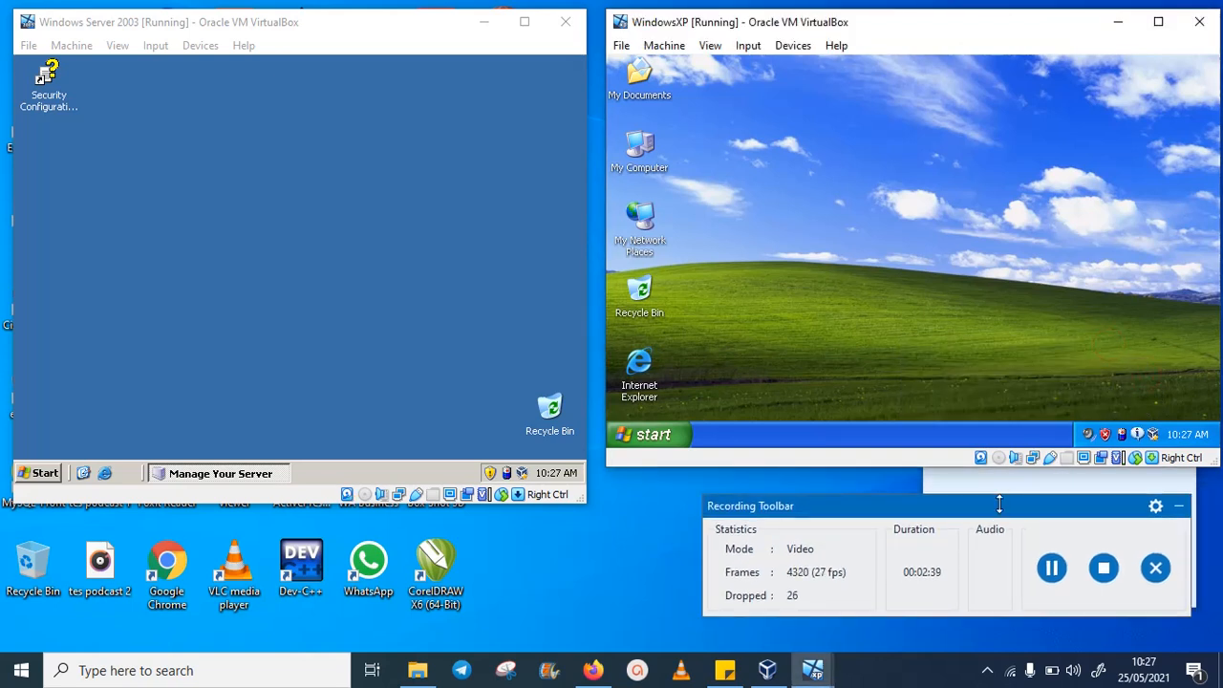
{"action": "left_click", "coordinate": [290, 176]}
{"action": "left_click", "coordinate": [48, 474]}
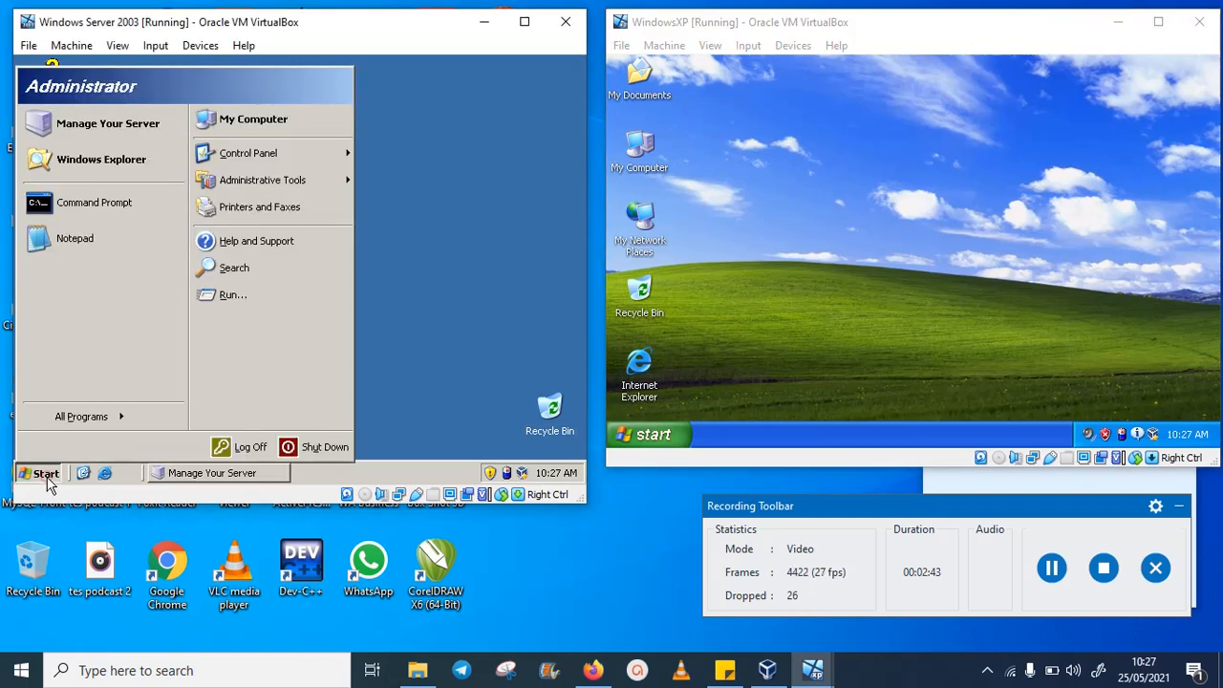
{"action": "left_click", "coordinate": [417, 425]}
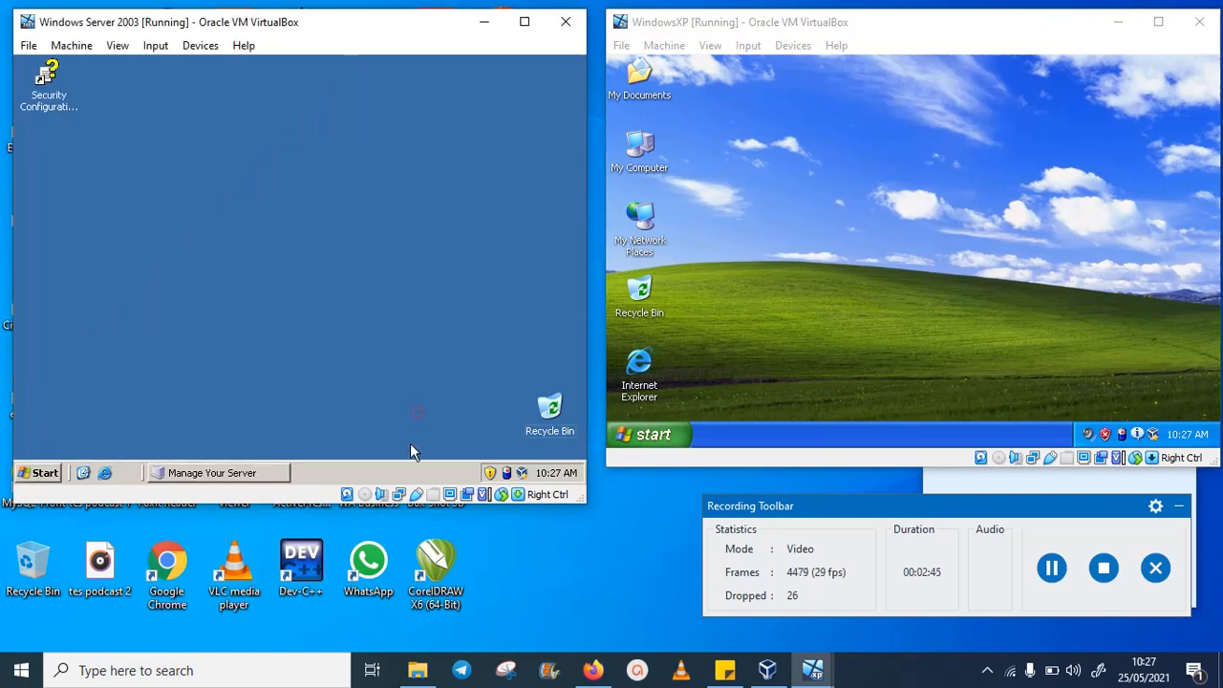
- Switch the server's taskbar to the Classic Start menu, then dismiss XP's unused icons balloon
{"action": "right_click", "coordinate": [409, 471]}
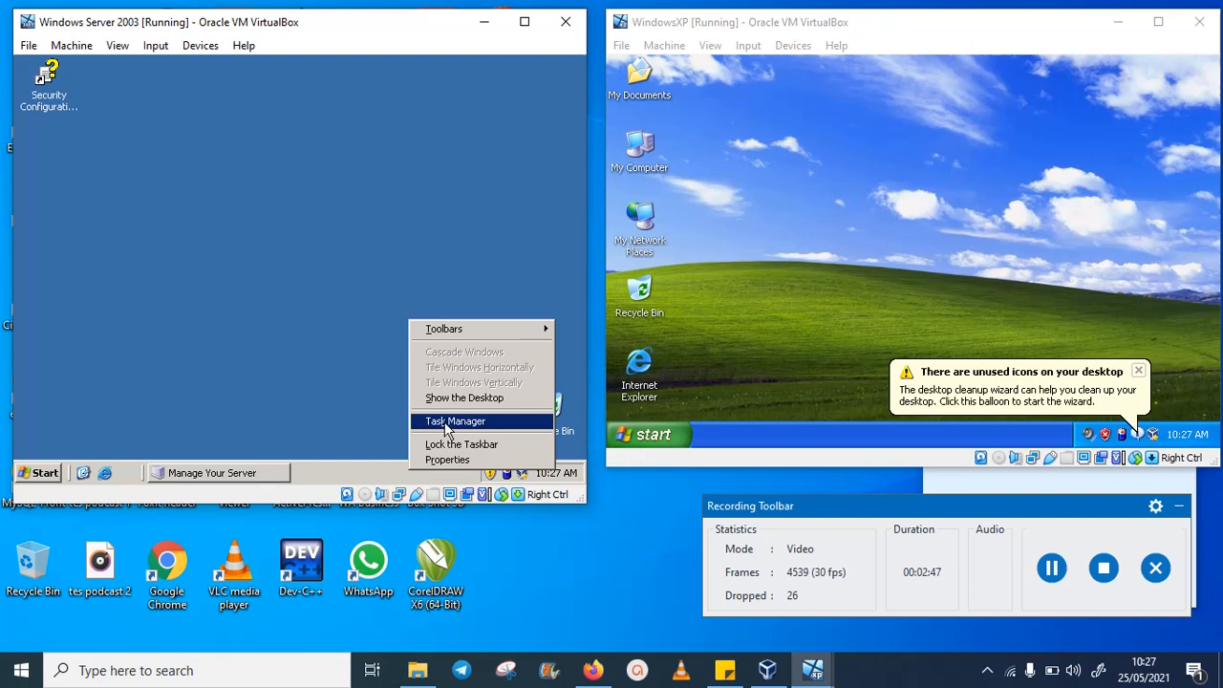
{"action": "left_click", "coordinate": [449, 460]}
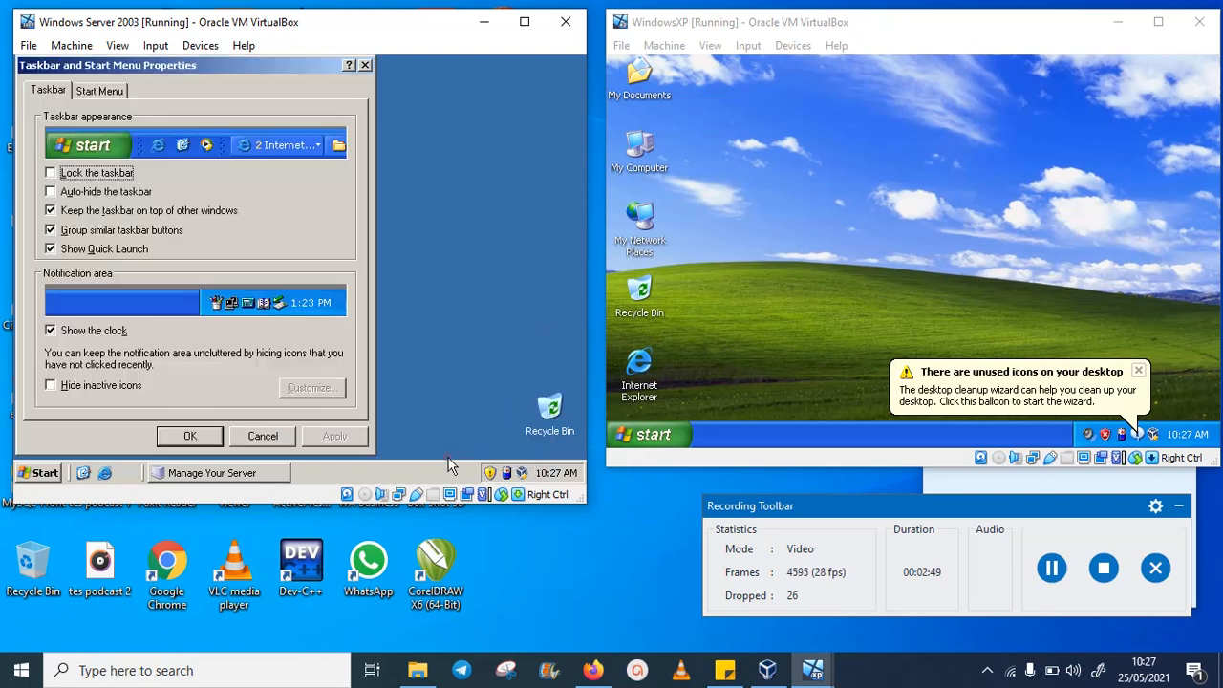
{"action": "left_click", "coordinate": [111, 90]}
{"action": "left_click", "coordinate": [124, 363]}
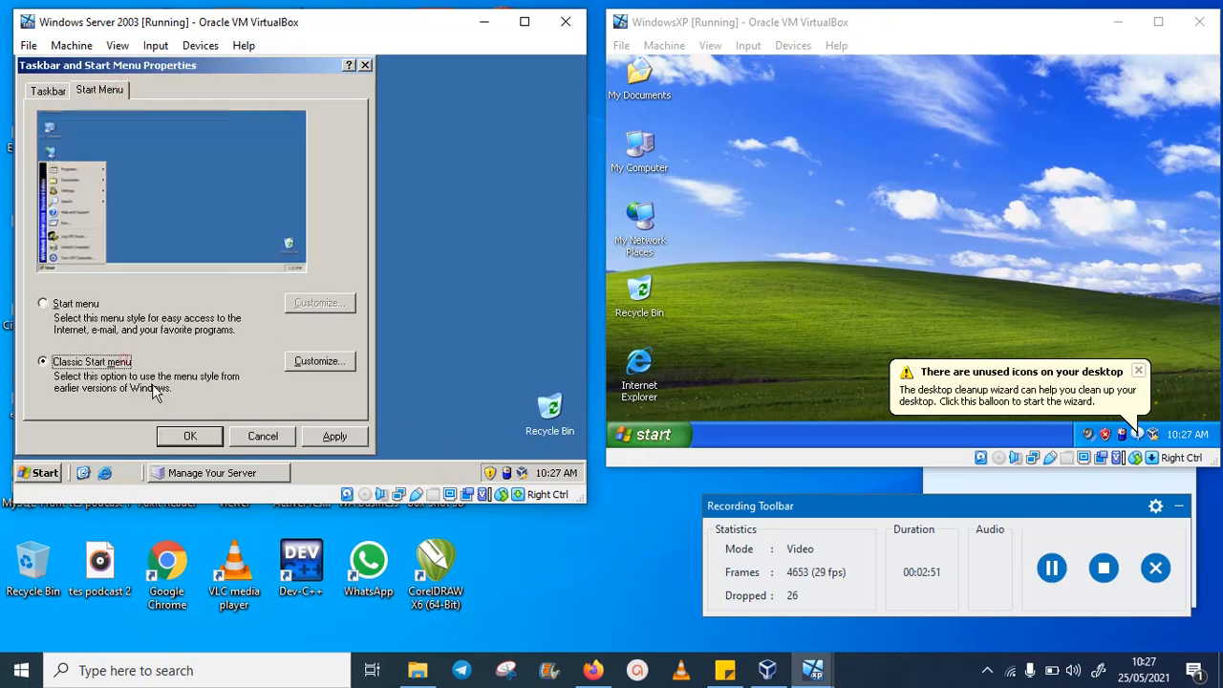
{"action": "left_click", "coordinate": [172, 432]}
{"action": "left_click", "coordinate": [1140, 372]}
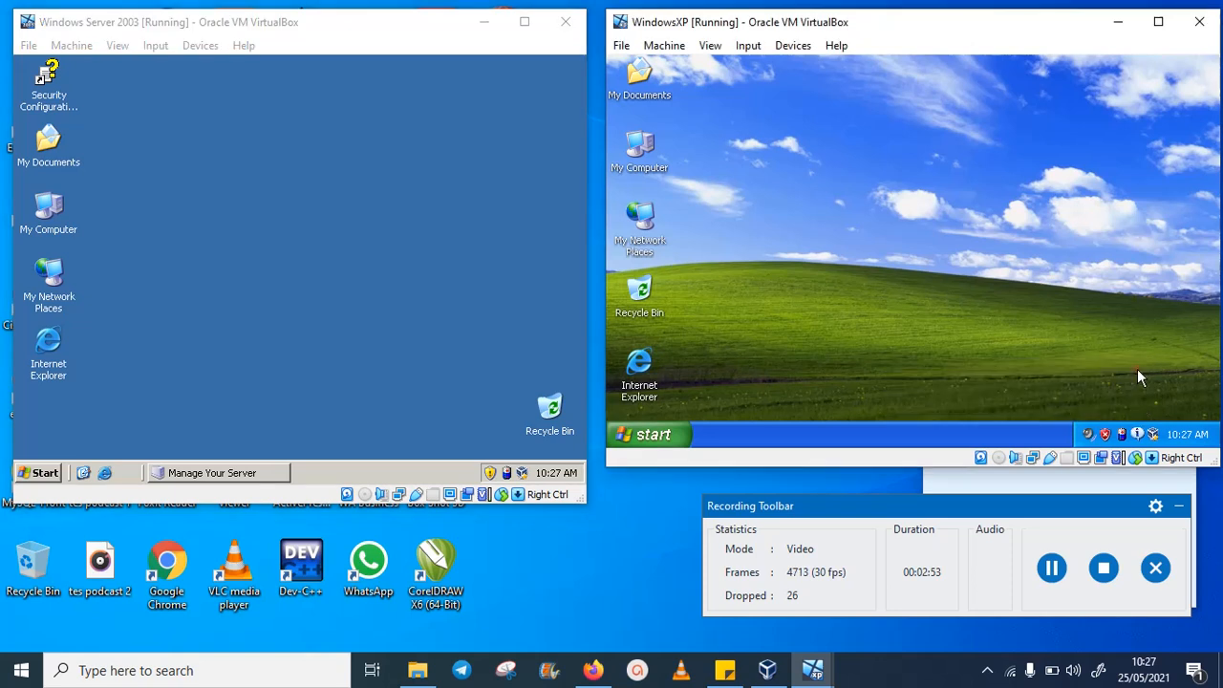
- Through Devices > Network > Network Settings, attach WindowsXP's adapter to Host-only Adapter and save
{"action": "left_click", "coordinate": [744, 46]}
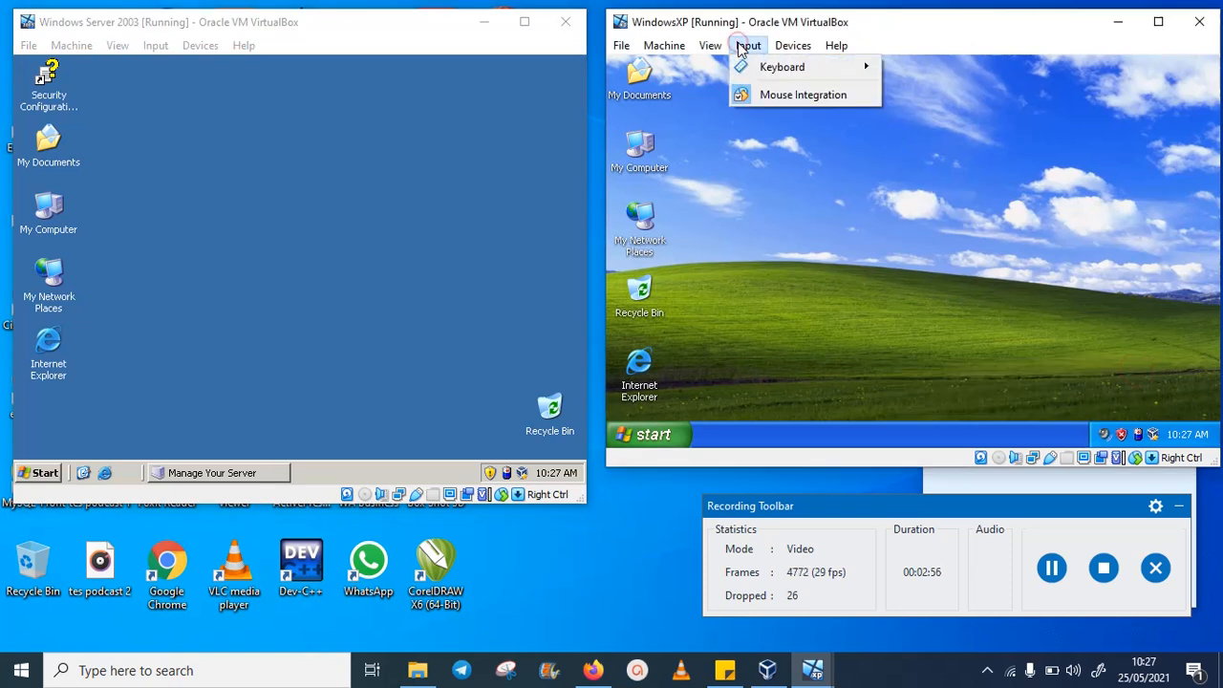
{"action": "mouse_move", "coordinate": [790, 52]}
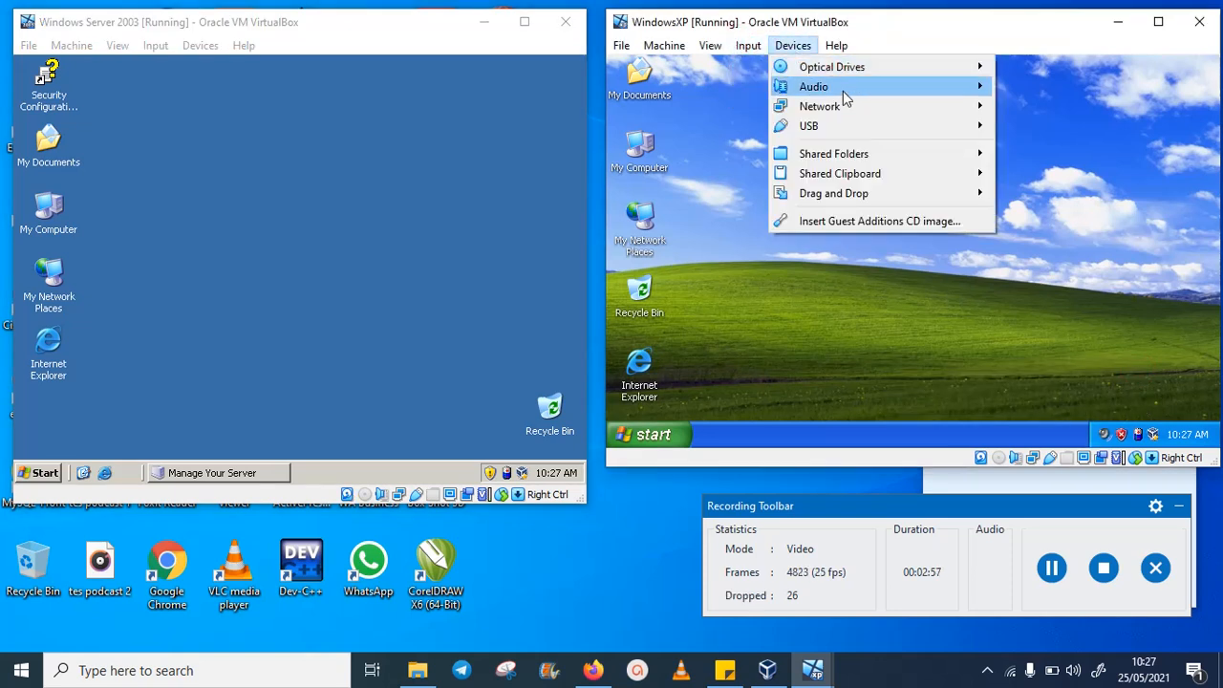
{"action": "mouse_move", "coordinate": [894, 113]}
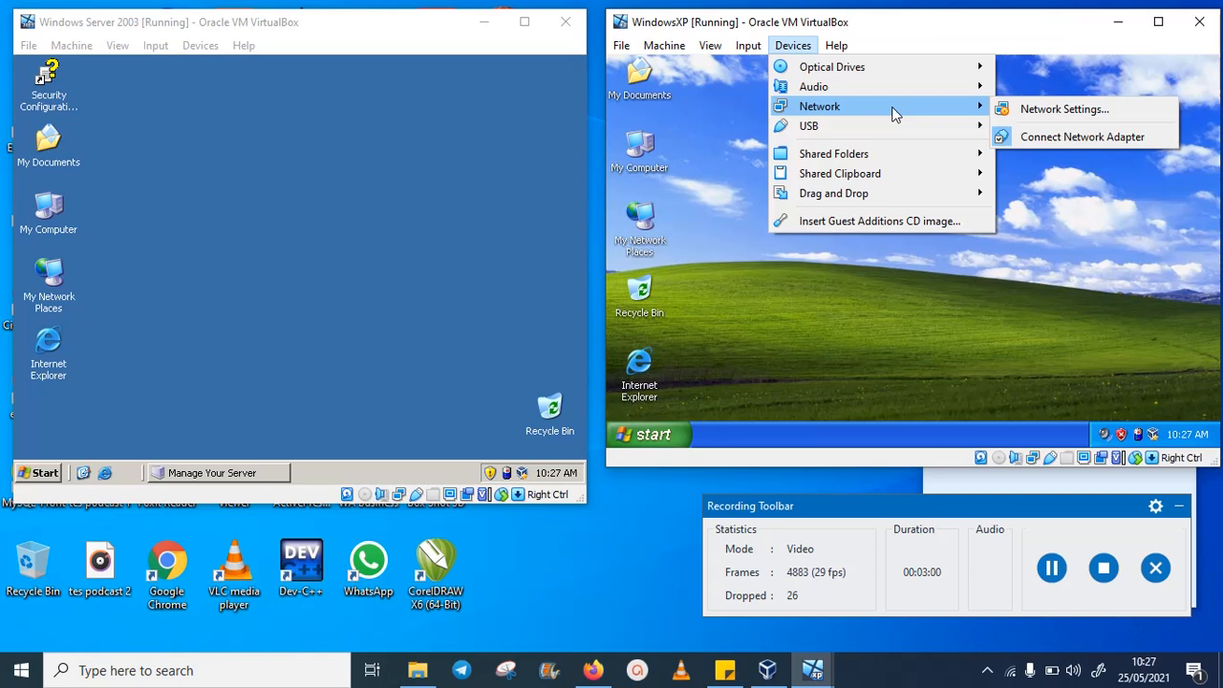
{"action": "left_click", "coordinate": [1028, 111]}
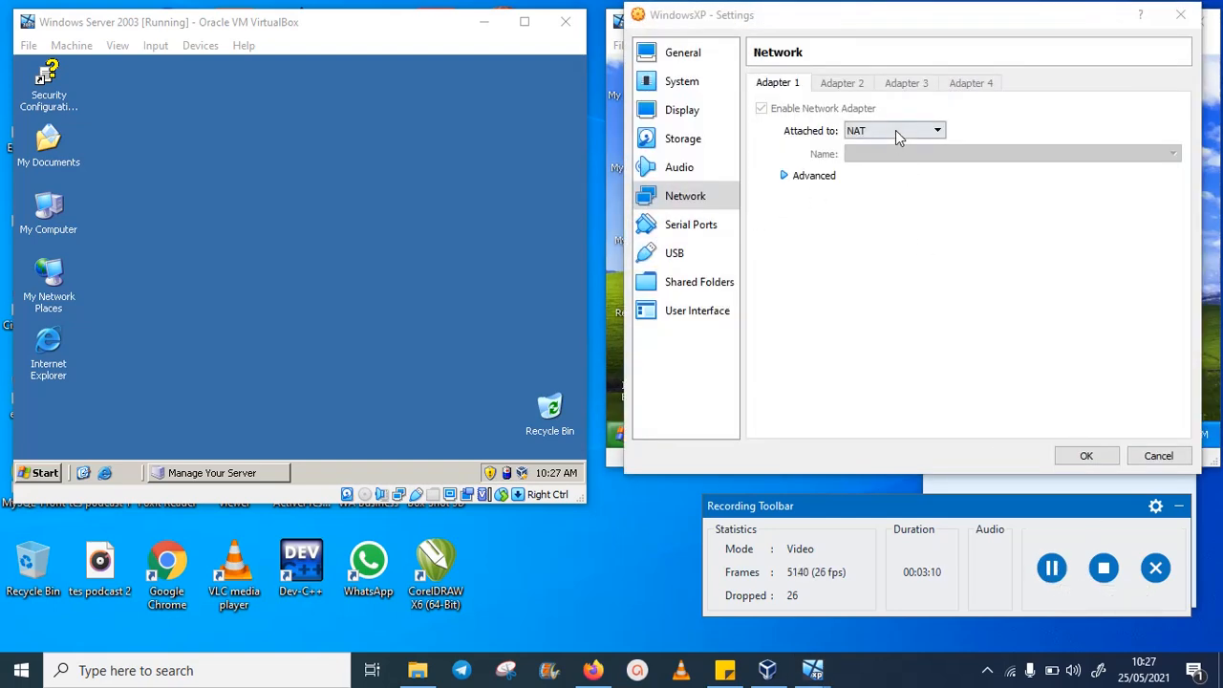
{"action": "left_click", "coordinate": [909, 131]}
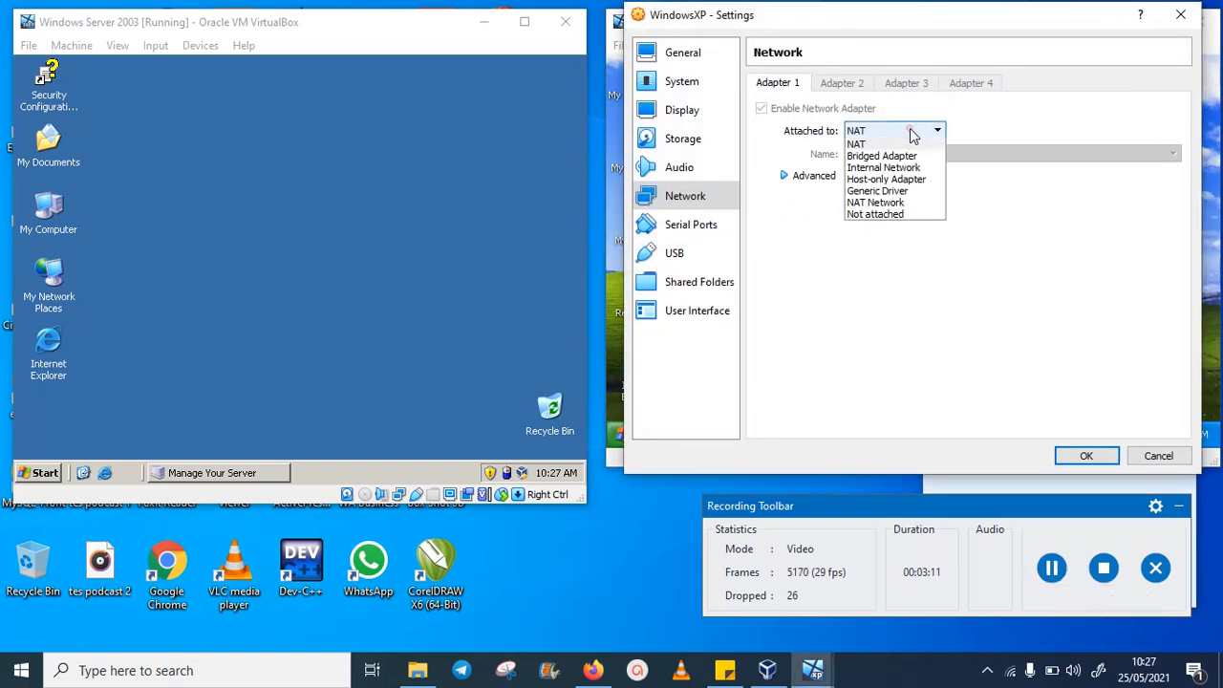
{"action": "left_click", "coordinate": [904, 180]}
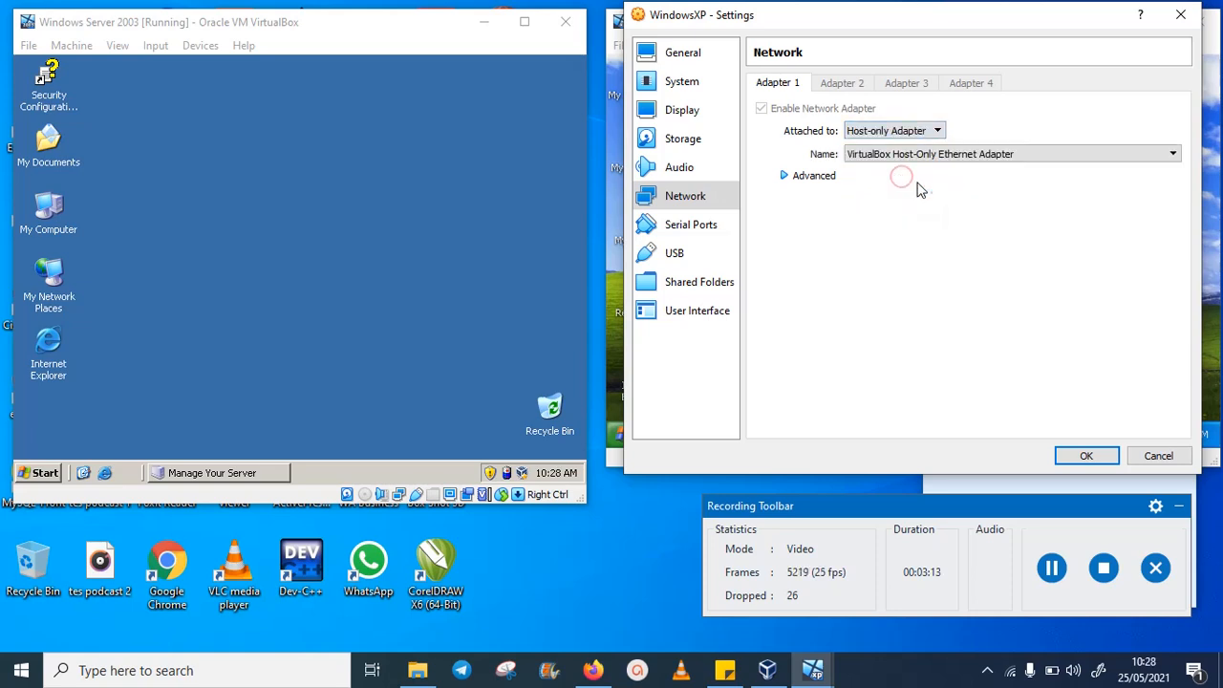
{"action": "left_click", "coordinate": [1100, 458]}
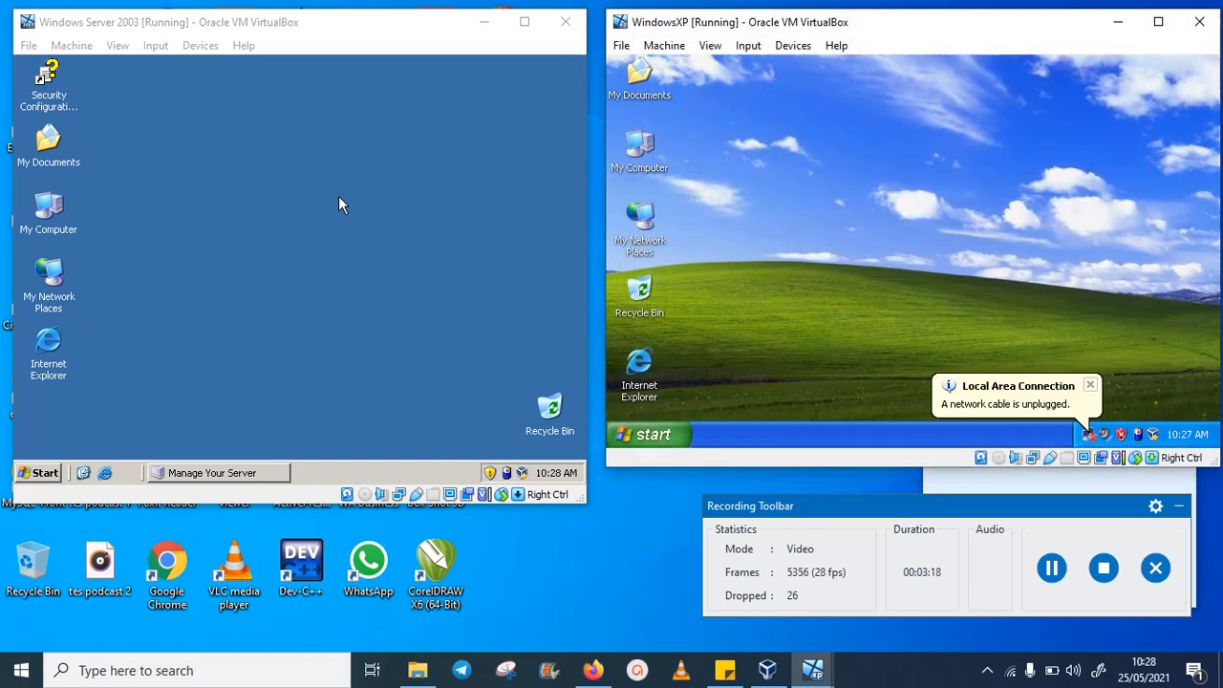
- Attach the Windows Server 2003 VM's network adapter to Host-only Adapter and save
{"action": "left_click", "coordinate": [189, 46]}
{"action": "mouse_move", "coordinate": [320, 112]}
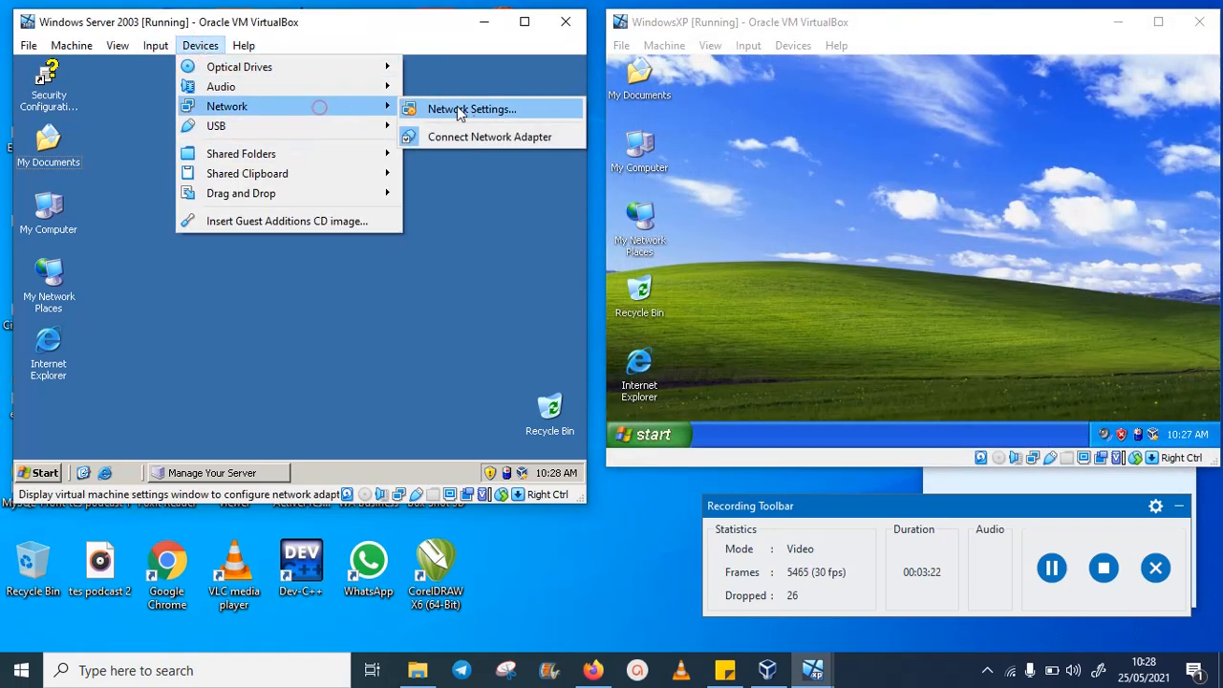
{"action": "left_click", "coordinate": [465, 108]}
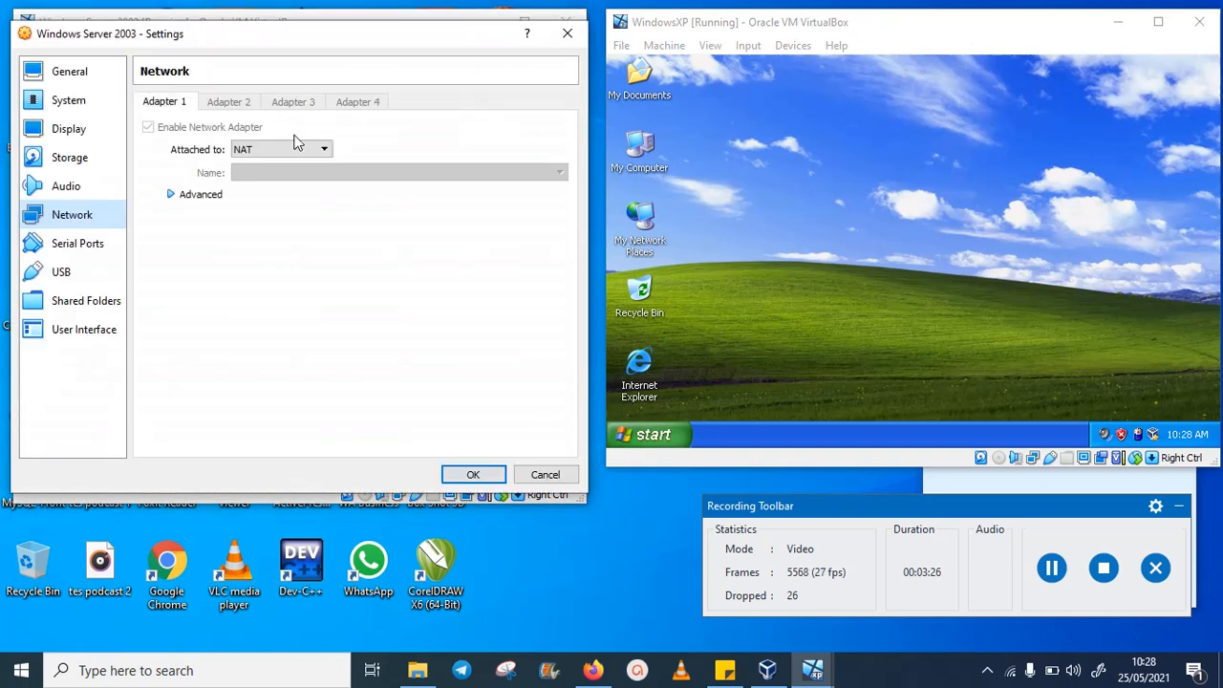
{"action": "left_click", "coordinate": [258, 151]}
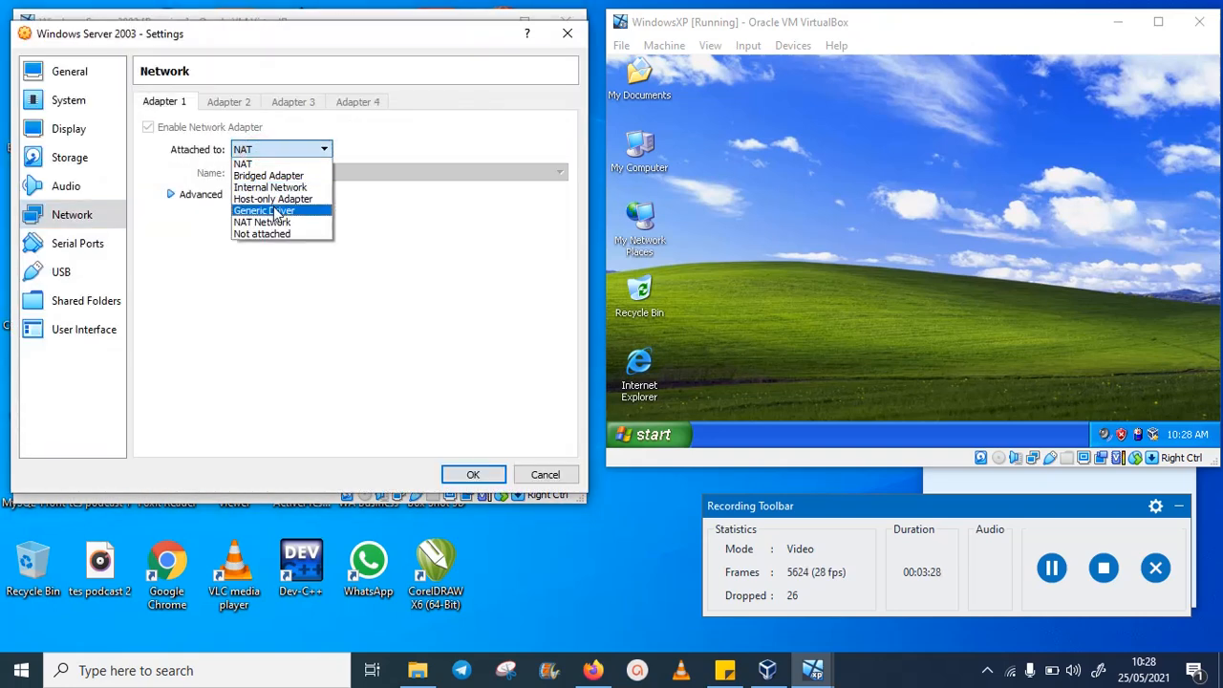
{"action": "left_click", "coordinate": [272, 199]}
{"action": "left_click", "coordinate": [471, 478]}
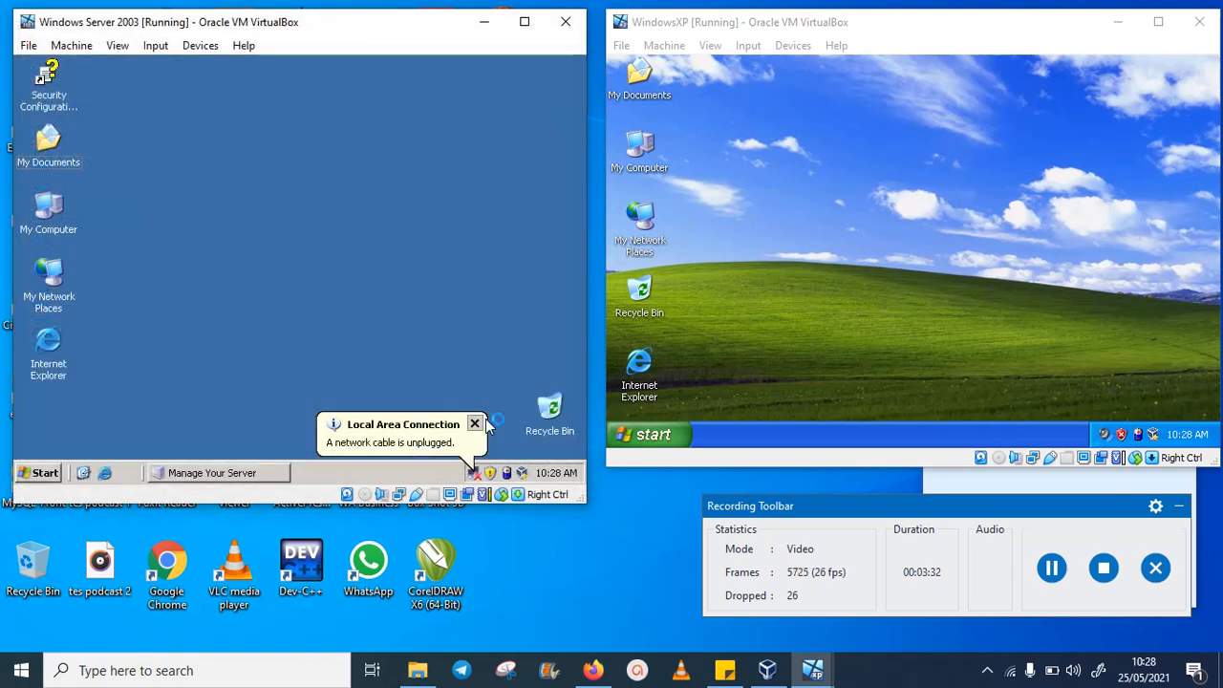
- Close the network cable unplugged balloon, then switch between the XP and server windows and browse the server's menu
{"action": "left_click", "coordinate": [475, 424]}
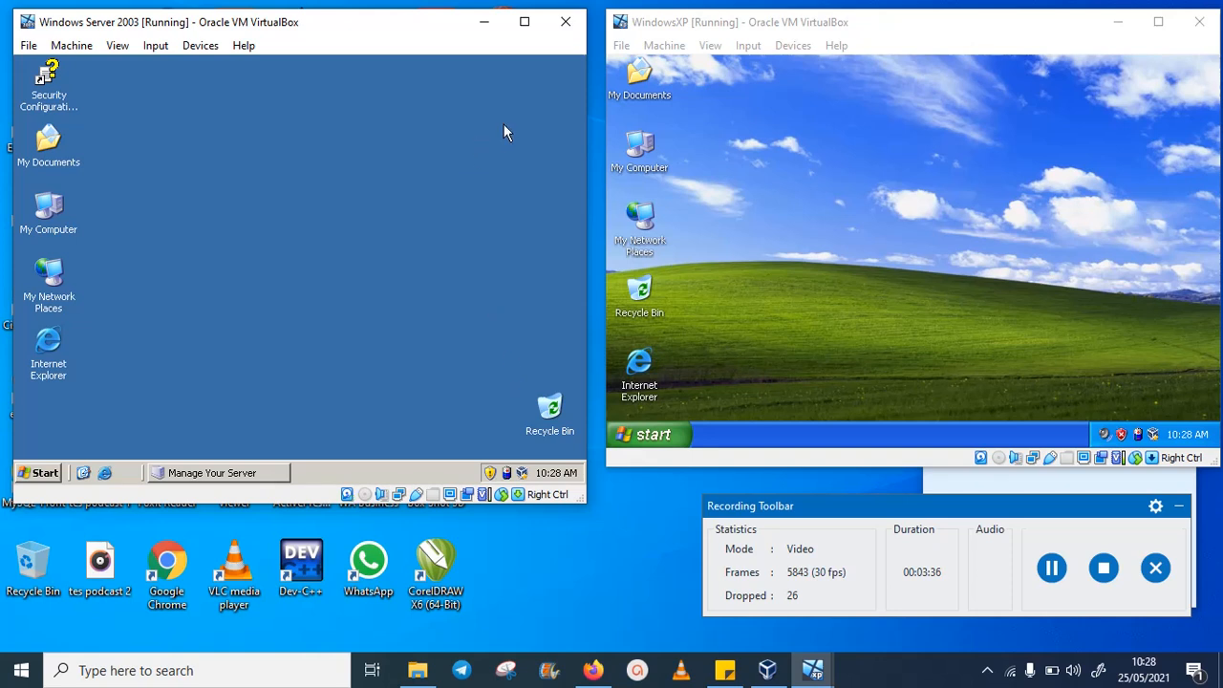
{"action": "left_click", "coordinate": [865, 24]}
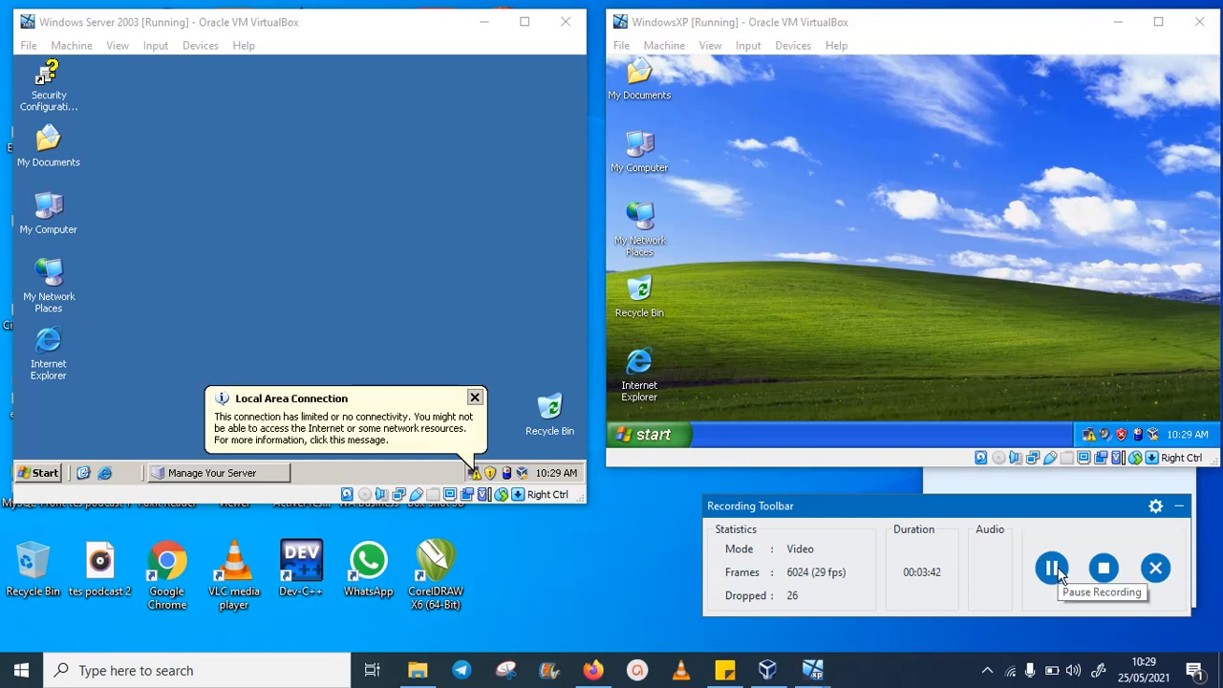
{"action": "left_click", "coordinate": [534, 229]}
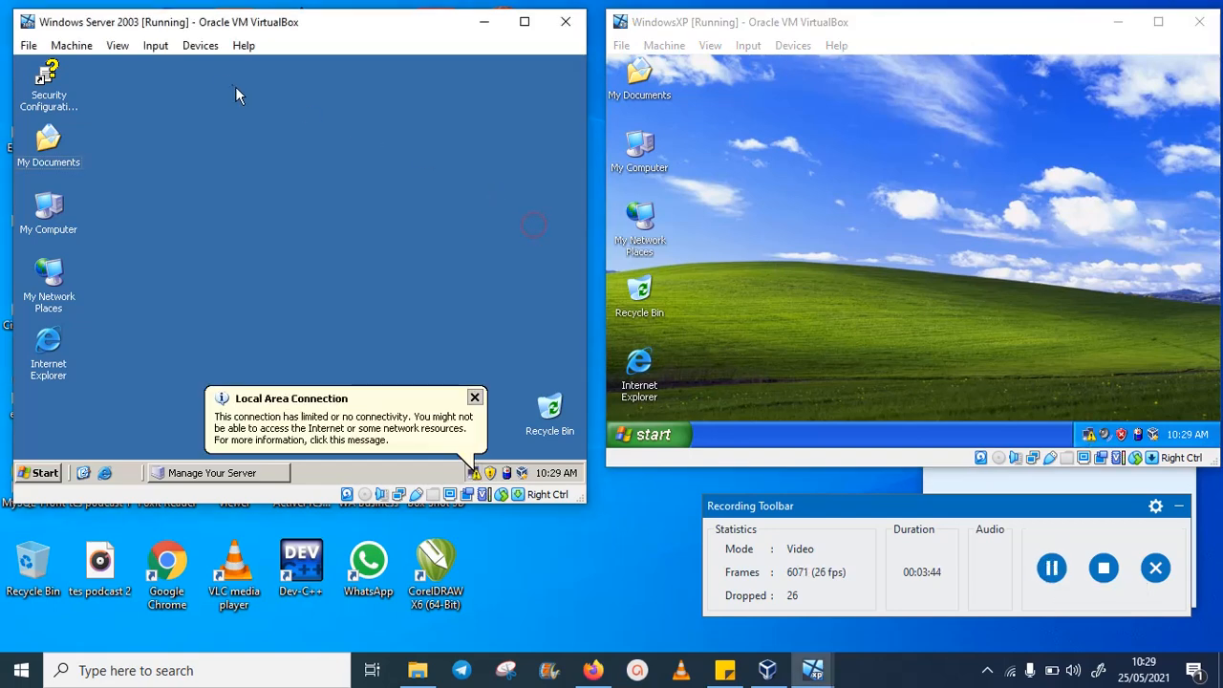
{"action": "left_click", "coordinate": [207, 47]}
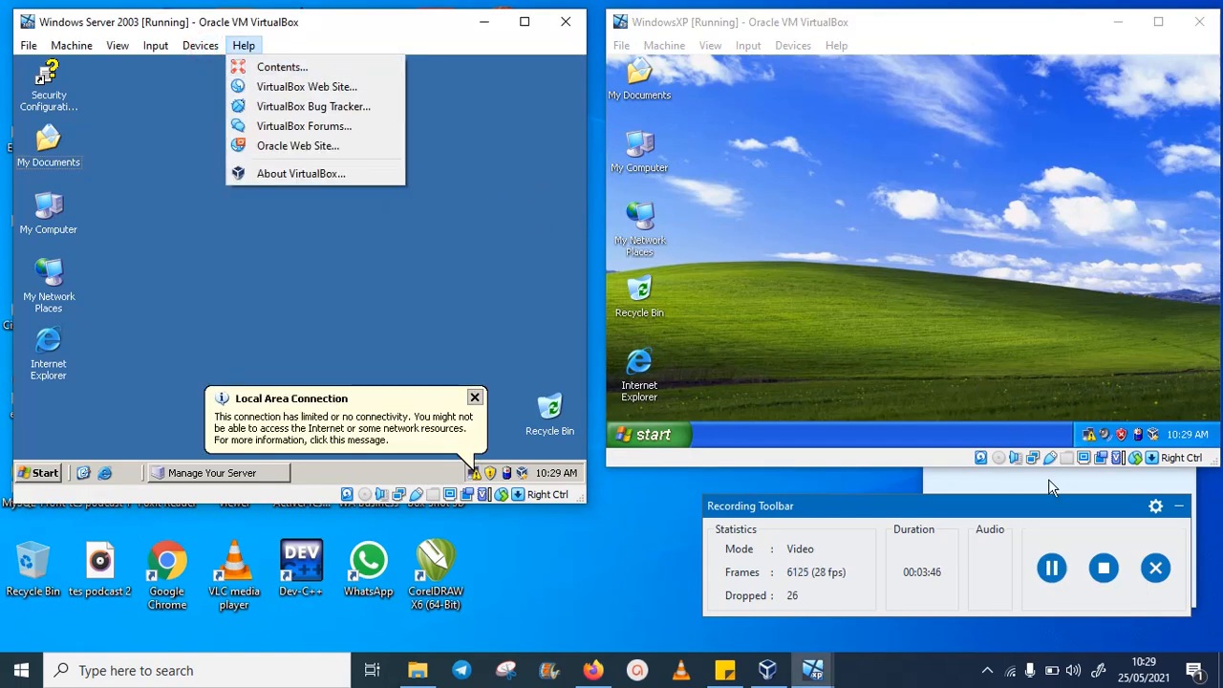
{"action": "left_click", "coordinate": [1051, 567]}
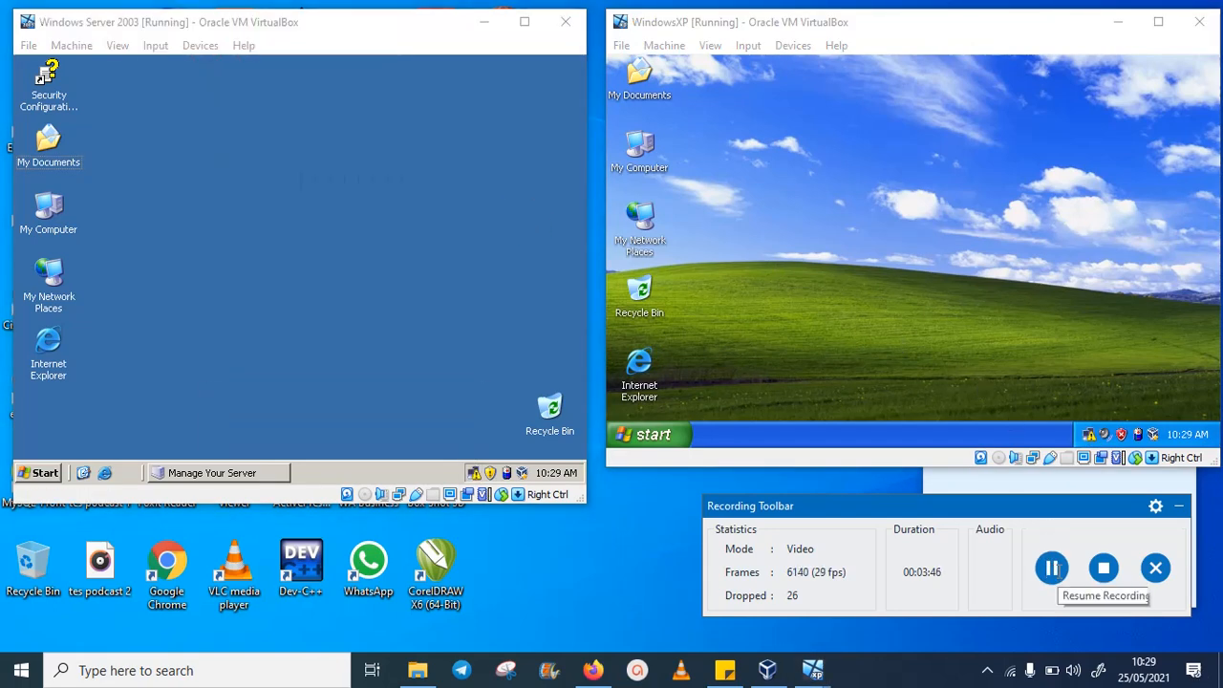
- Open Network Connections from the Ethernet settings and select the Ethernet 2 host-only adapter
{"action": "right_click", "coordinate": [1012, 673]}
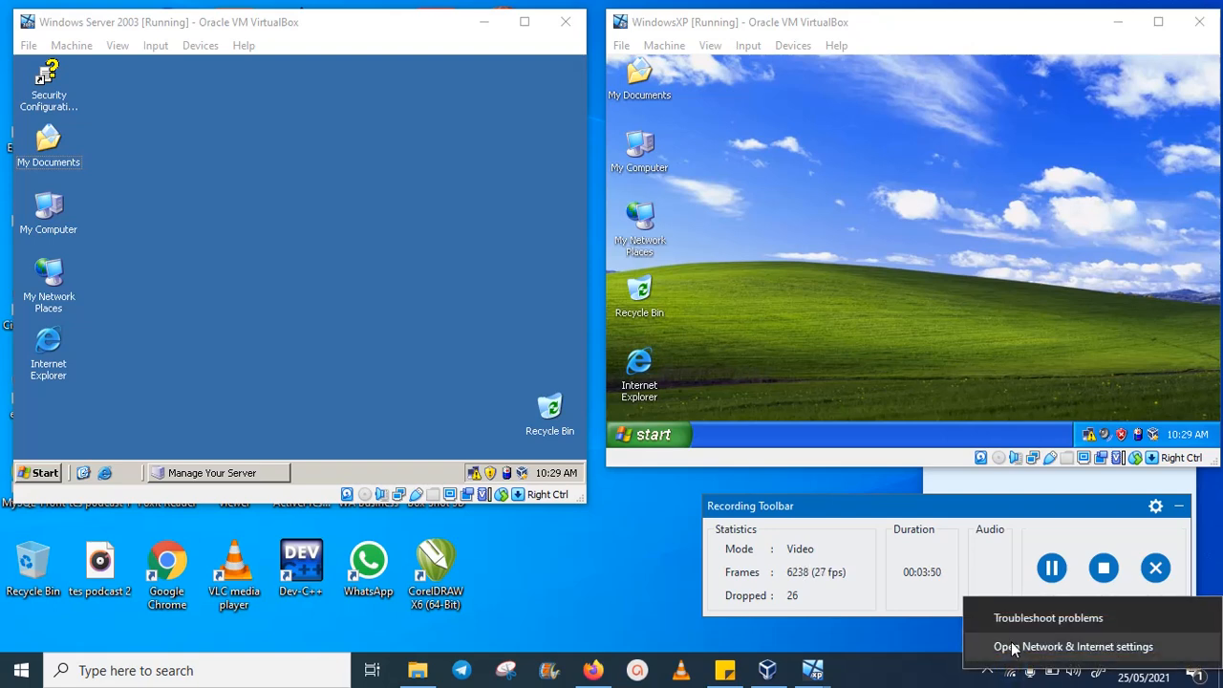
{"action": "left_click", "coordinate": [1012, 647]}
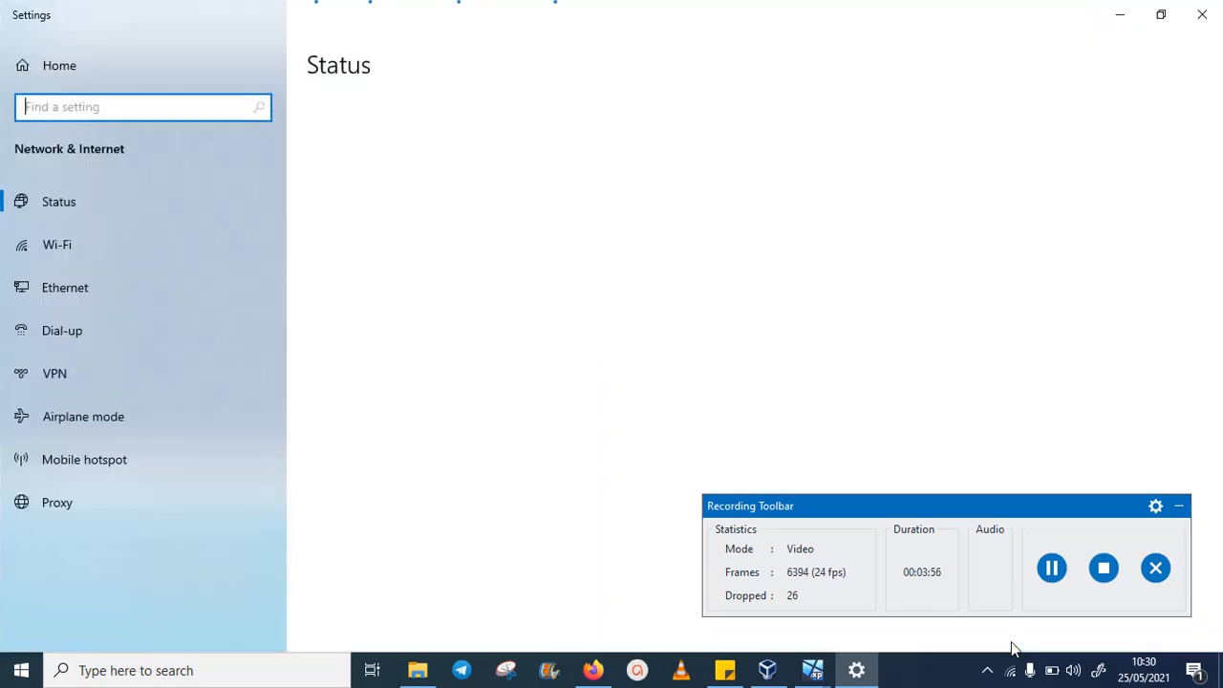
{"action": "left_click", "coordinate": [122, 296]}
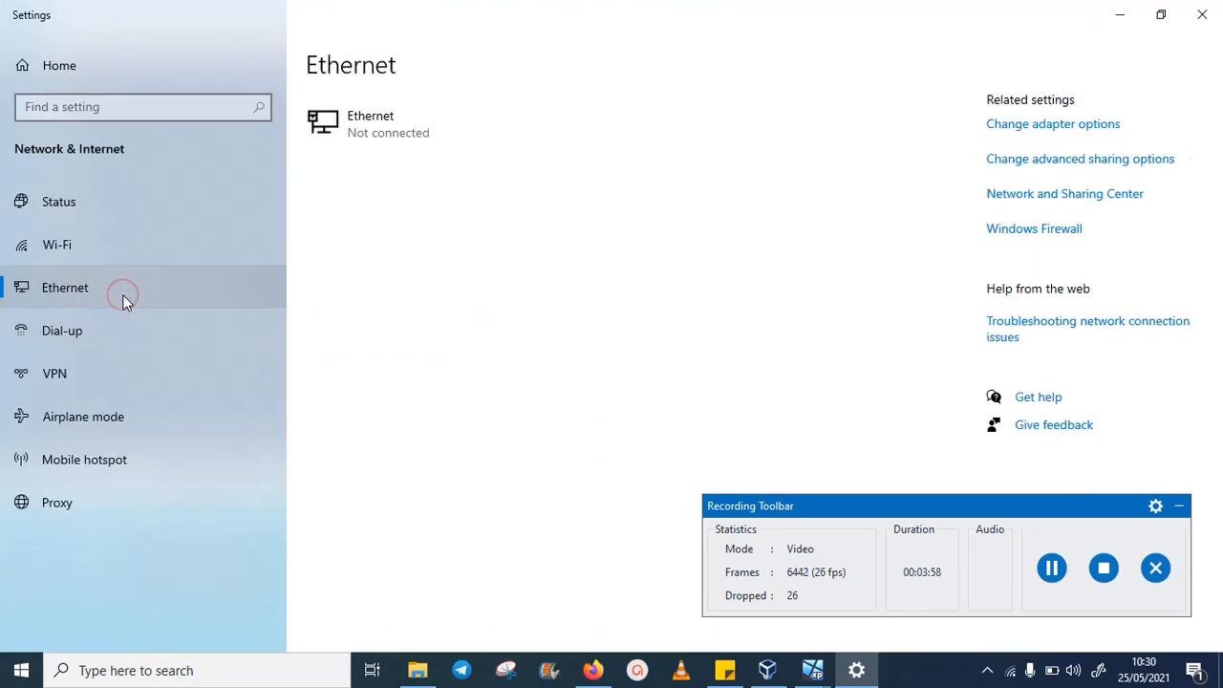
{"action": "left_click", "coordinate": [1032, 126]}
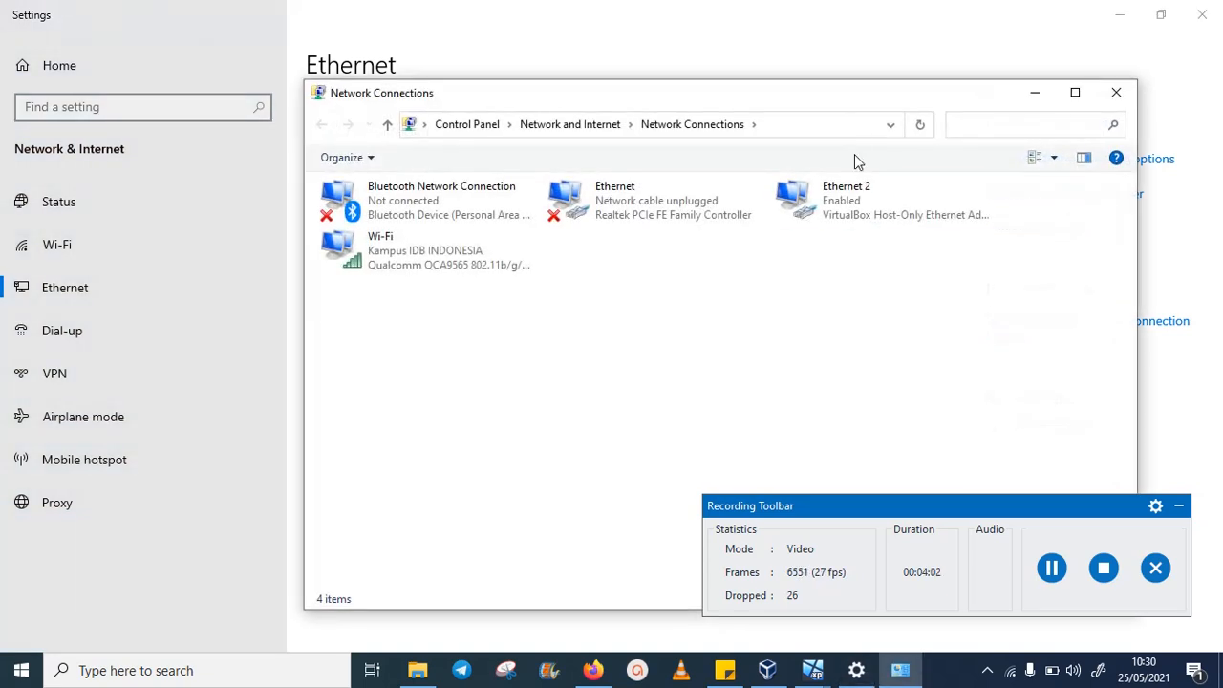
{"action": "left_click_drag", "start_coordinate": [871, 99], "coordinate": [659, 91]}
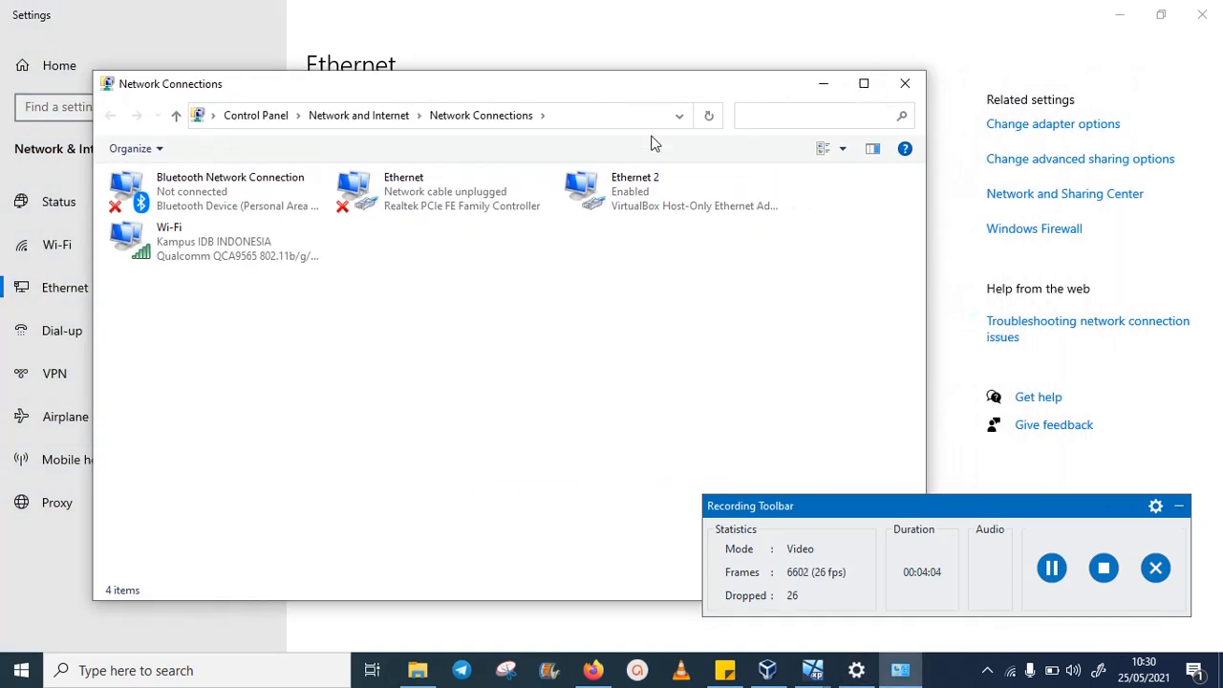
{"action": "left_click", "coordinate": [657, 192]}
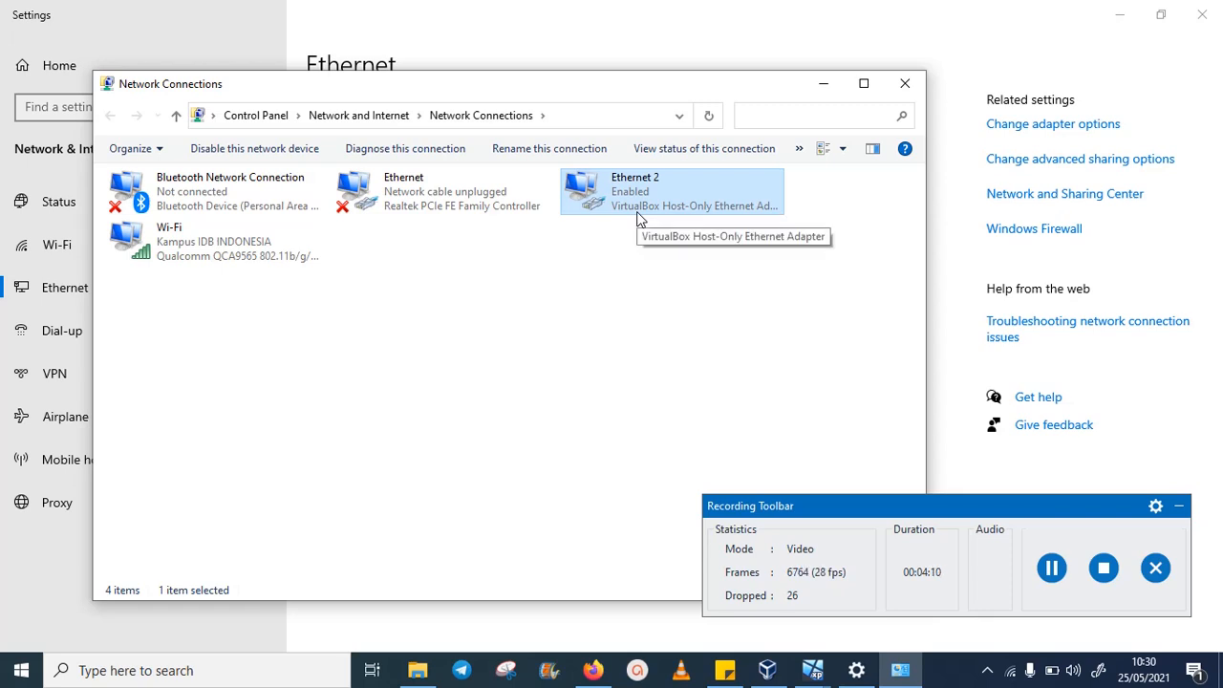
- Launch a blank Notepad with Win+R 'notepad' and move it aside
{"action": "key", "text": "super+r"}
{"action": "type", "text": "no"}
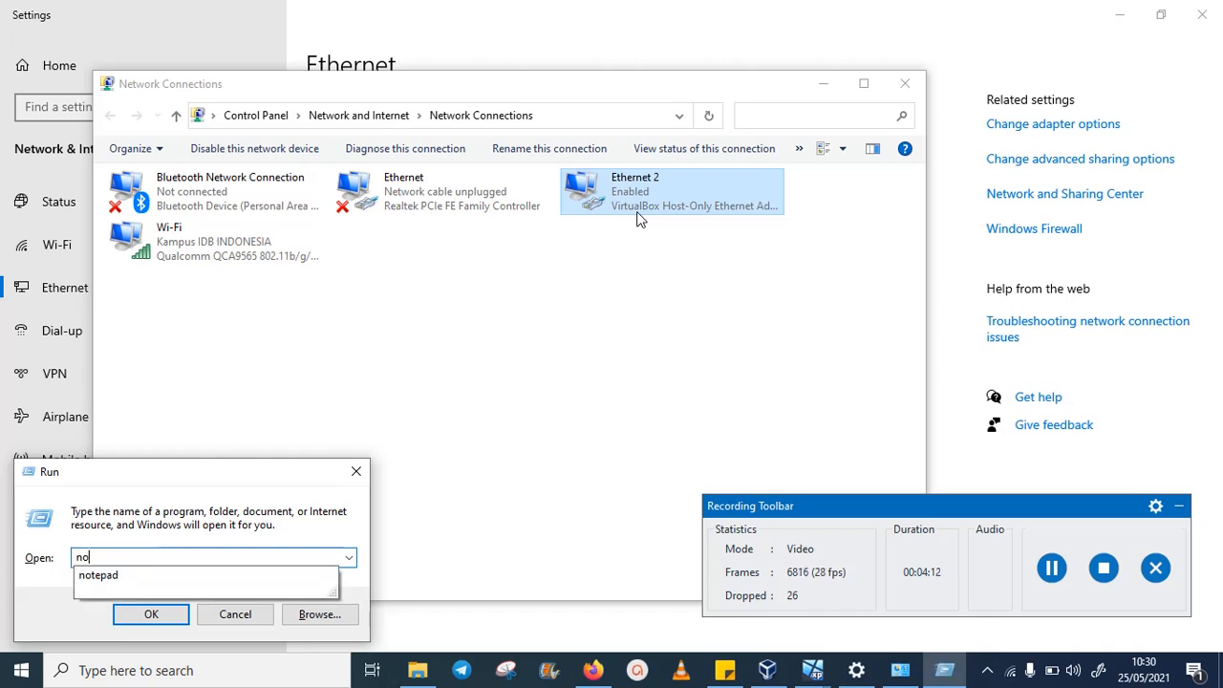
{"action": "type", "text": "tepad"}
{"action": "key", "text": "Return"}
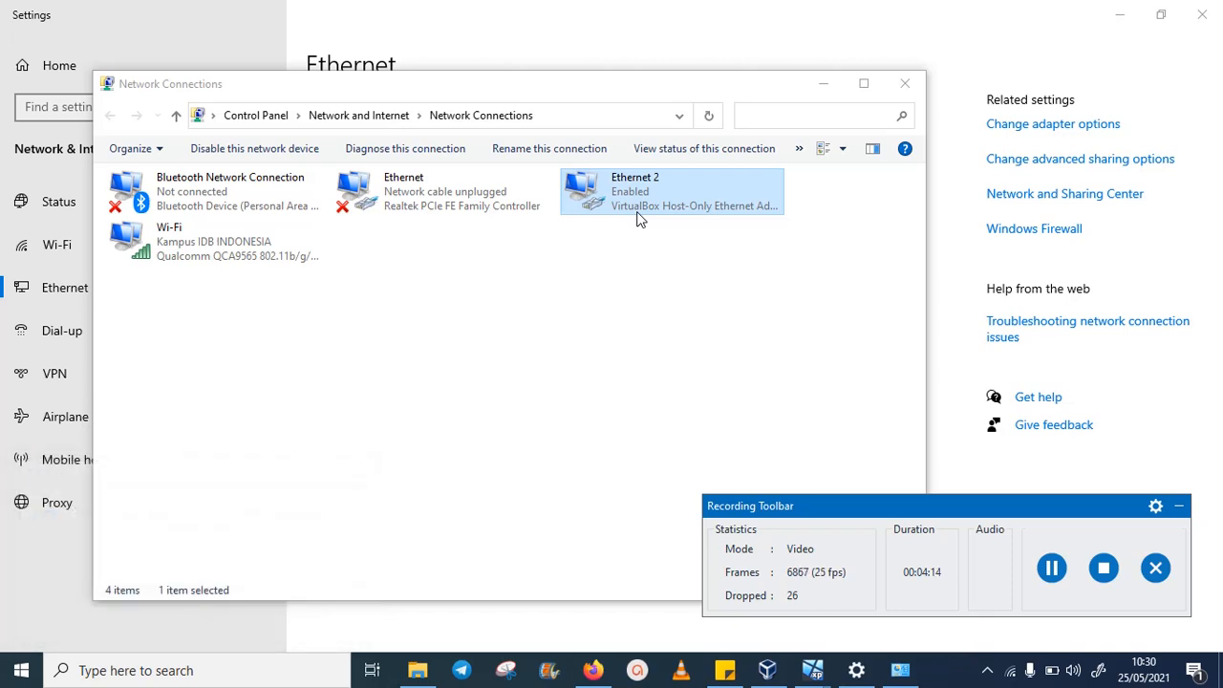
{"action": "left_click_drag", "start_coordinate": [634, 175], "coordinate": [344, 308]}
- Check Ethernet 2's status details, showing IPv4 address 192.168.56.1, then close them
{"action": "left_click", "coordinate": [613, 188]}
{"action": "right_click", "coordinate": [613, 189]}
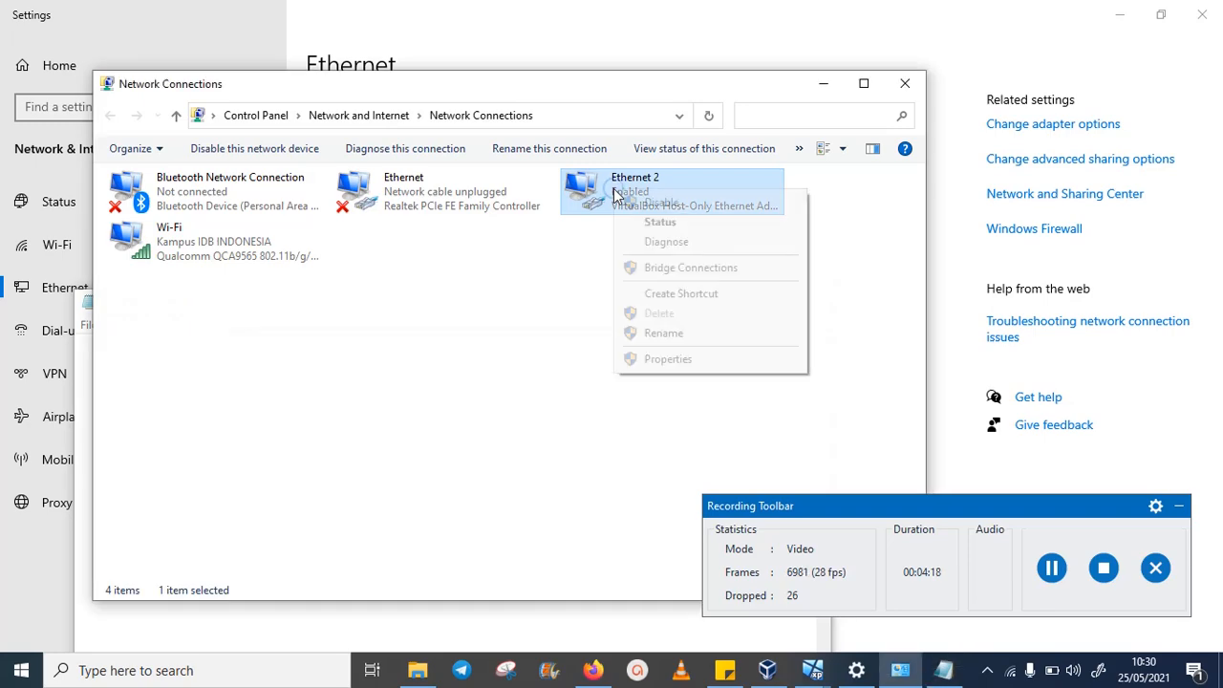
{"action": "left_click", "coordinate": [660, 222]}
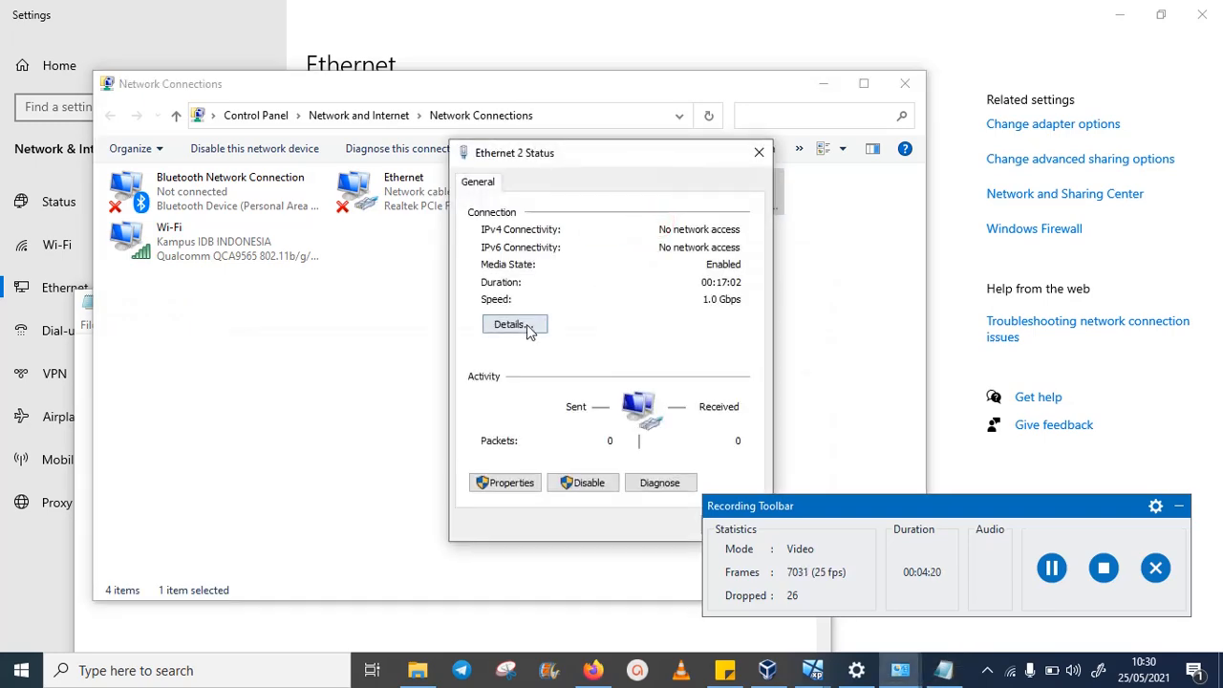
{"action": "left_click", "coordinate": [511, 322]}
{"action": "left_click", "coordinate": [633, 314]}
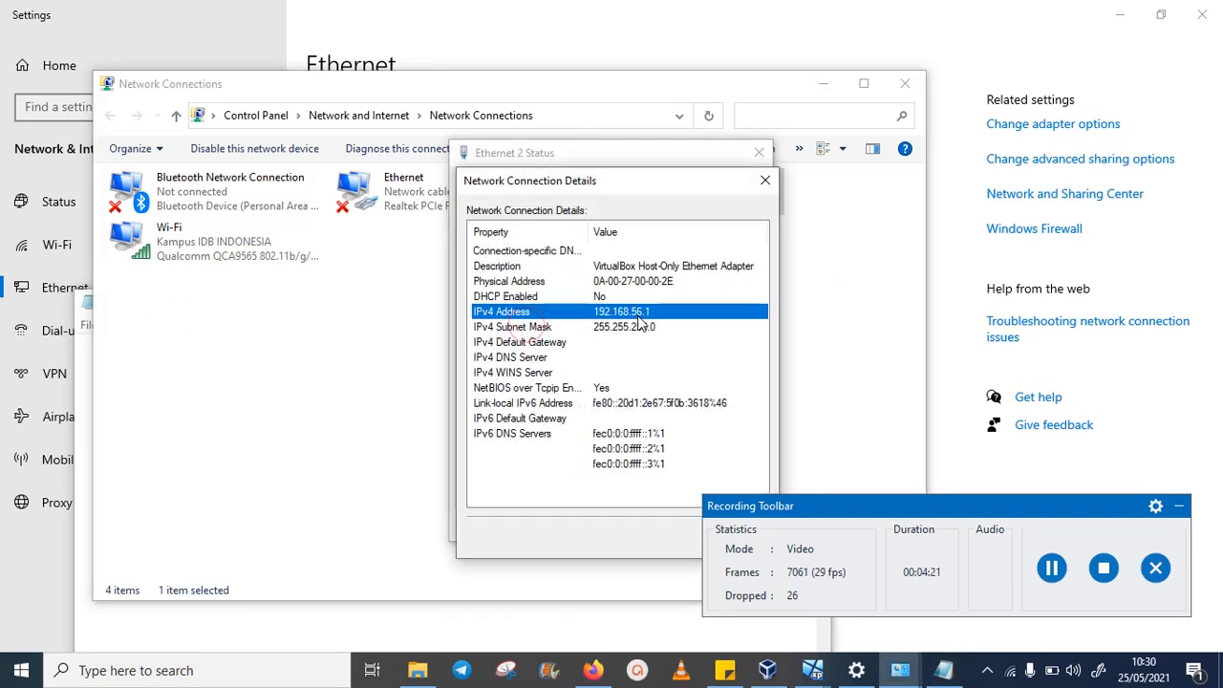
{"action": "left_click", "coordinate": [766, 180]}
{"action": "left_click", "coordinate": [759, 156]}
- Note 'IP VirtualBox Host Only Adapter :' with 192.168.1.10 on the next line
{"action": "left_click", "coordinate": [943, 670]}
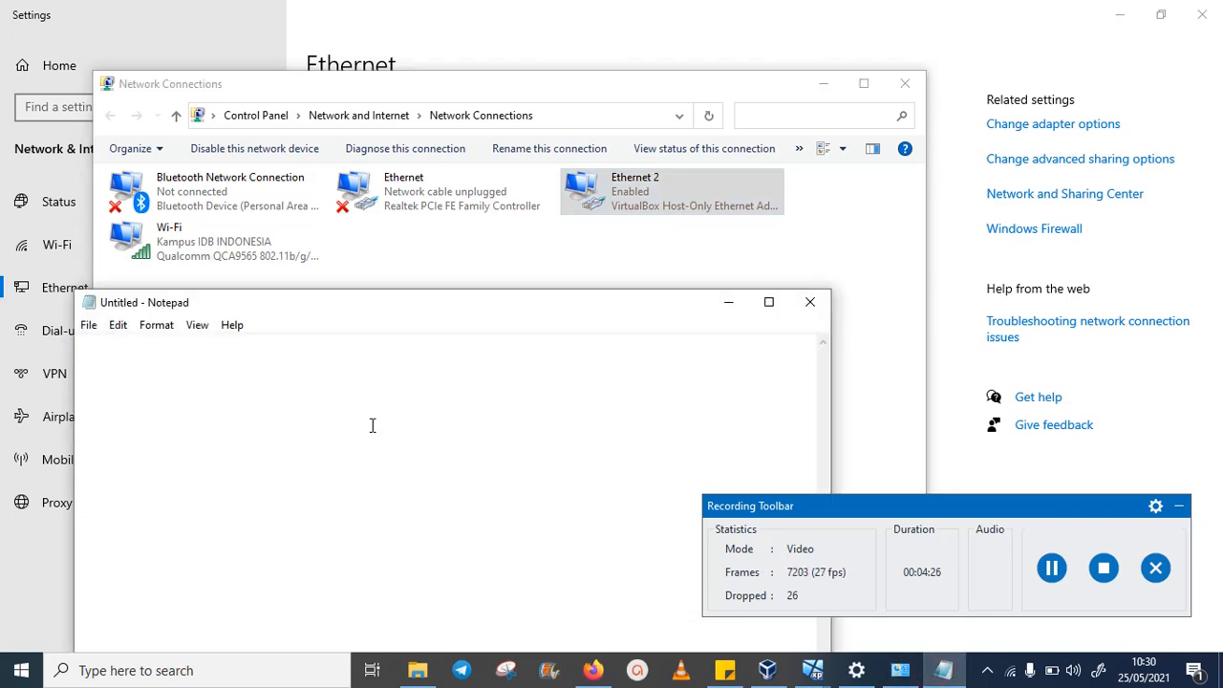
{"action": "type", "text": "I"}
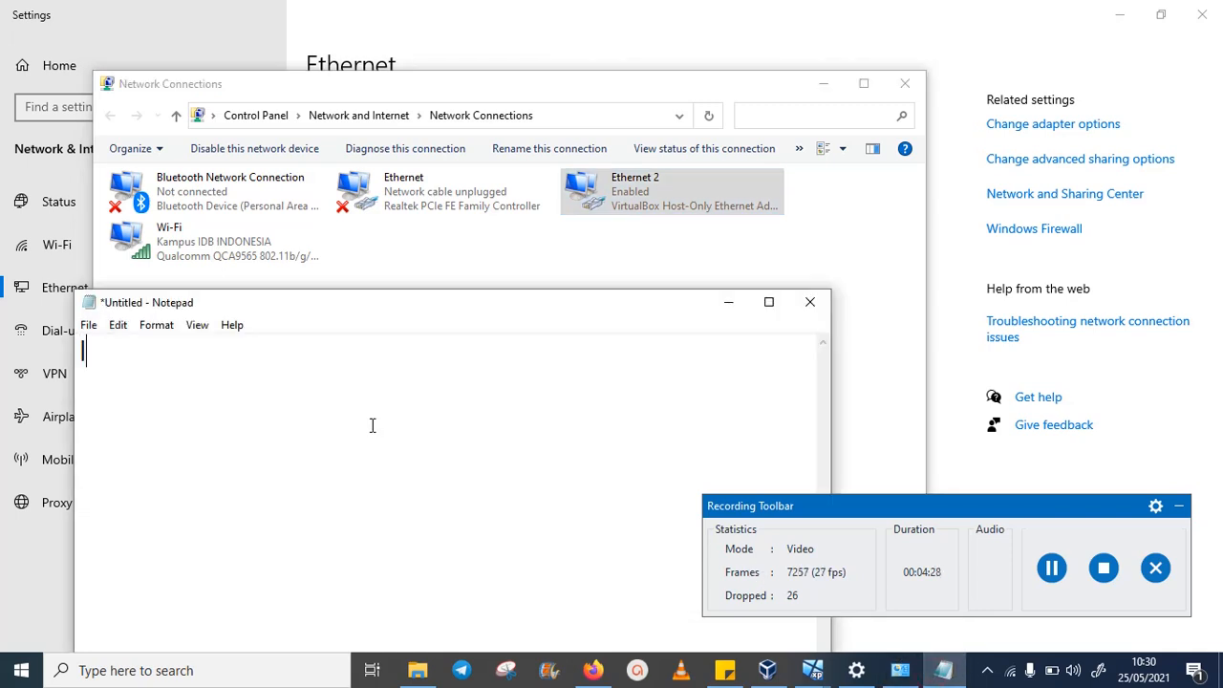
{"action": "type", "text": "P VirtualBox"}
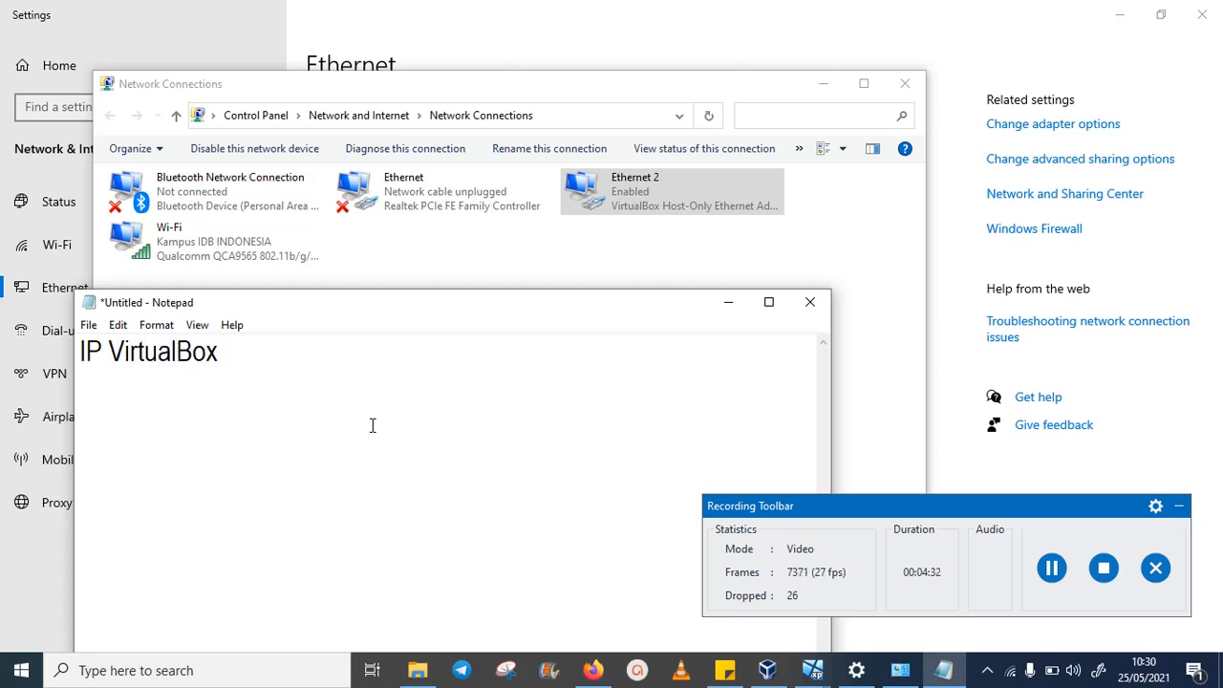
{"action": "type", "text": " Host Onl"}
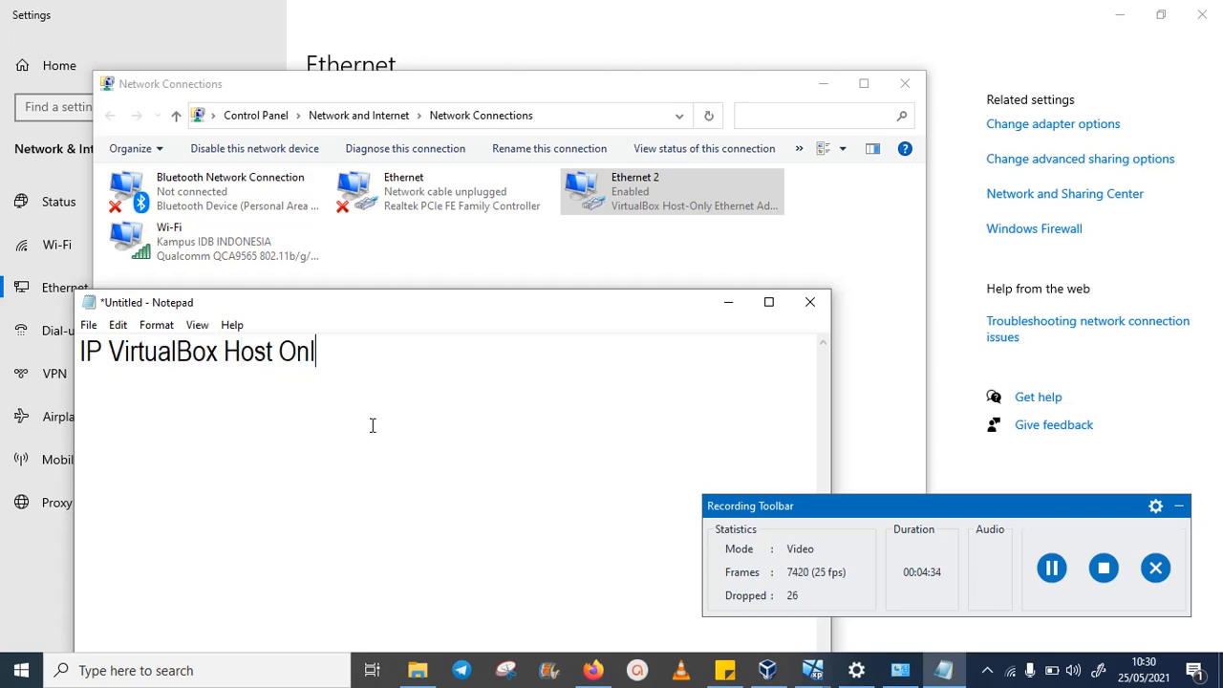
{"action": "type", "text": "y Adap"}
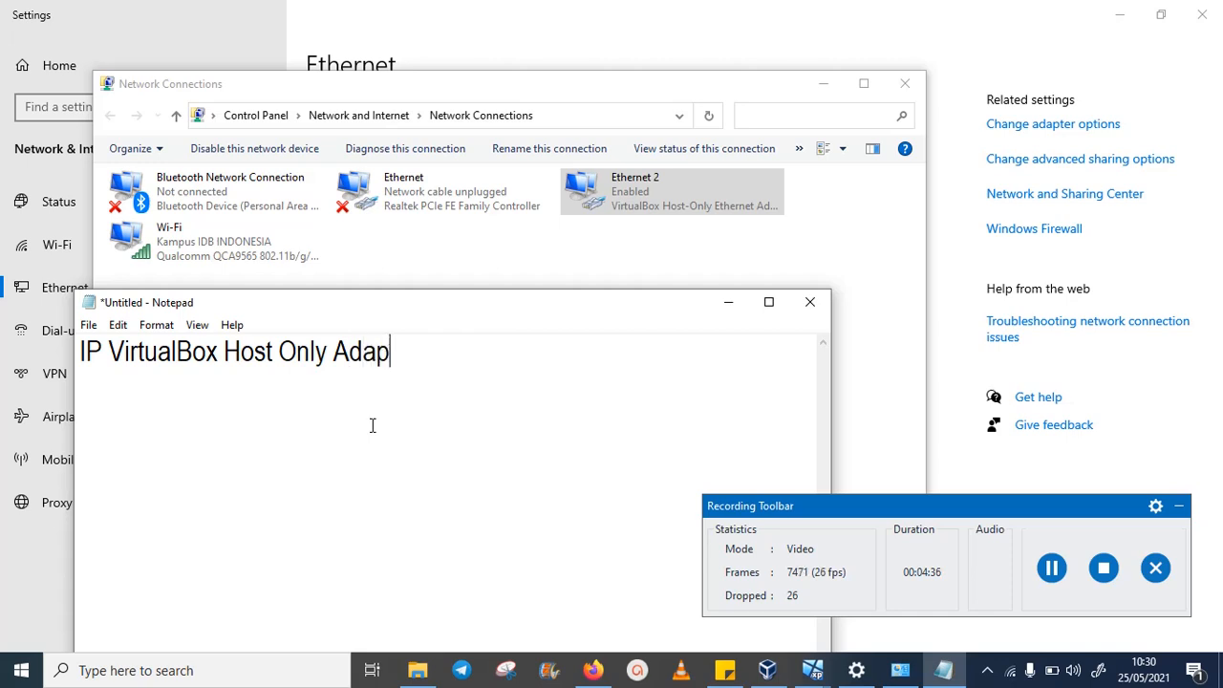
{"action": "type", "text": "ter :"}
{"action": "key", "text": "Return"}
{"action": "type", "text": "1"}
{"action": "key", "text": "BackSpace"}
{"action": "key", "text": "BackSpace"}
{"action": "key", "text": "BackSpace"}
{"action": "type", "text": "192.168"}
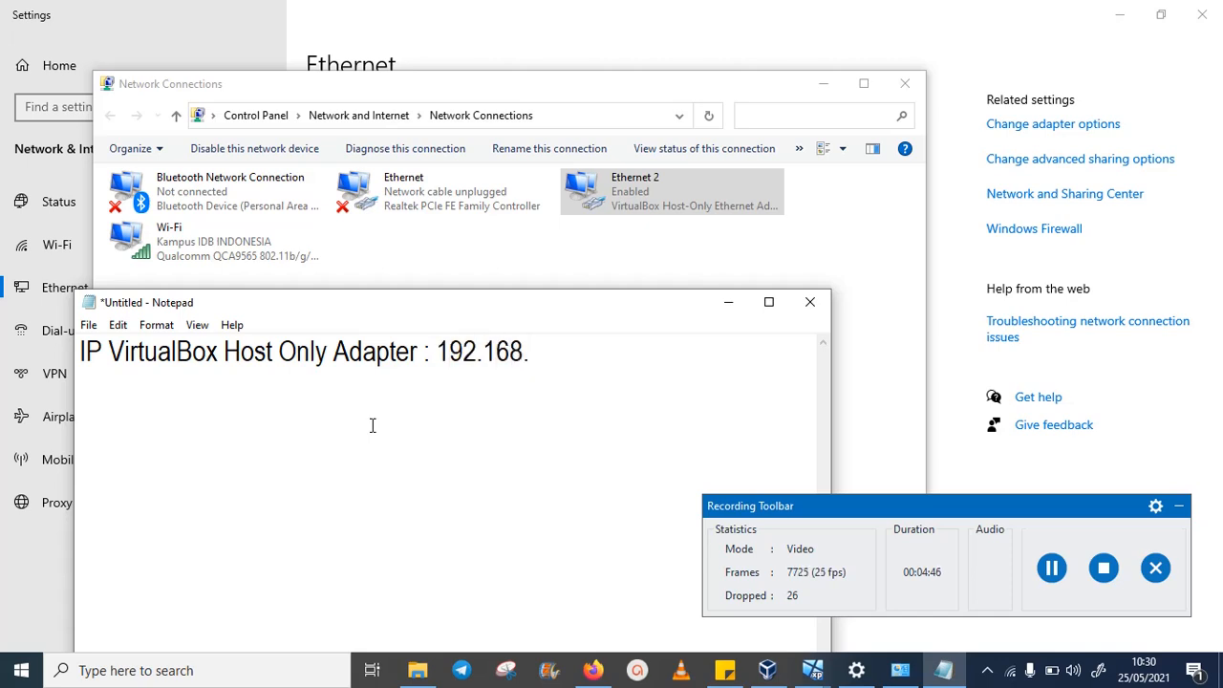
{"action": "type", "text": ".1.10"}
- Add lines 'IP Windows Server 2003 : 192.168.1.11' and 'IP Windows XP Client : 192.168.1.12'
{"action": "key", "text": "Return"}
{"action": "type", "text": "IP W"}
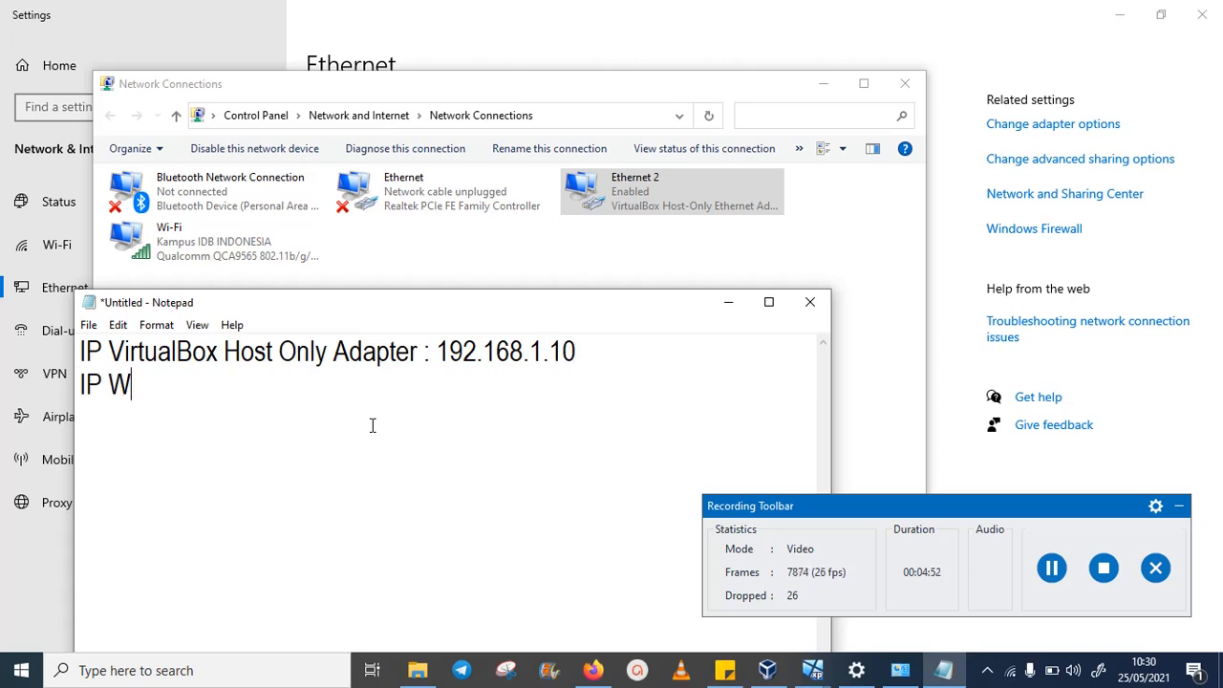
{"action": "type", "text": "indows Ser"}
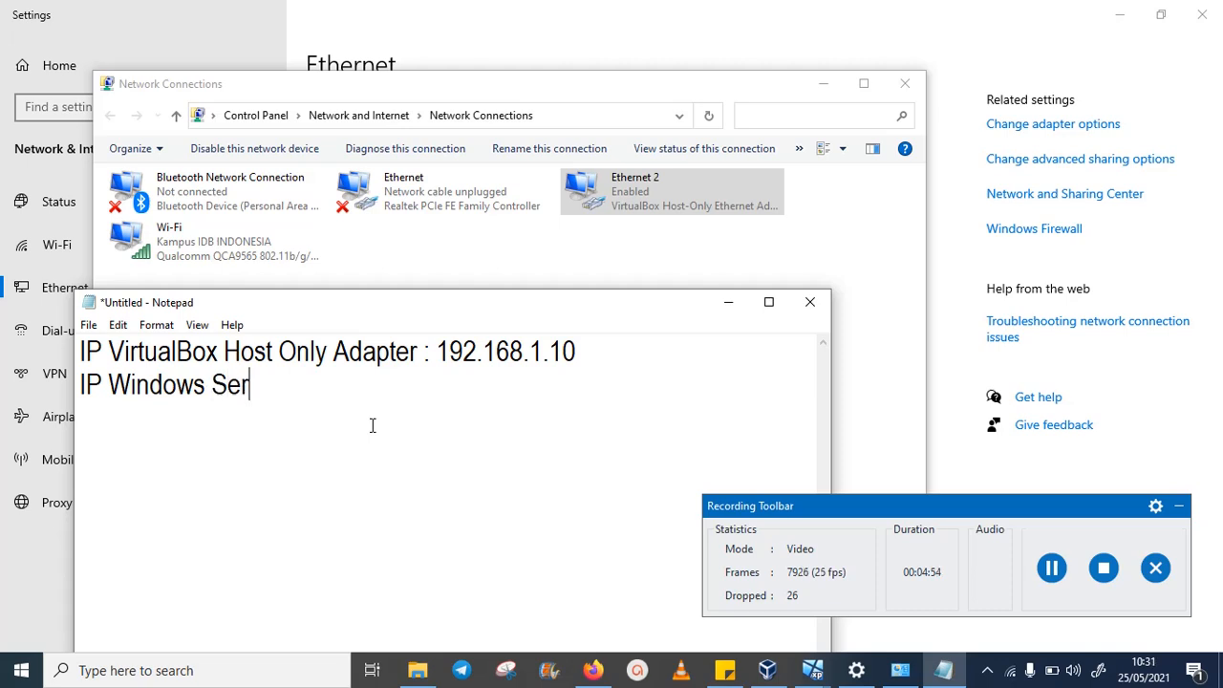
{"action": "type", "text": "ver 2003"}
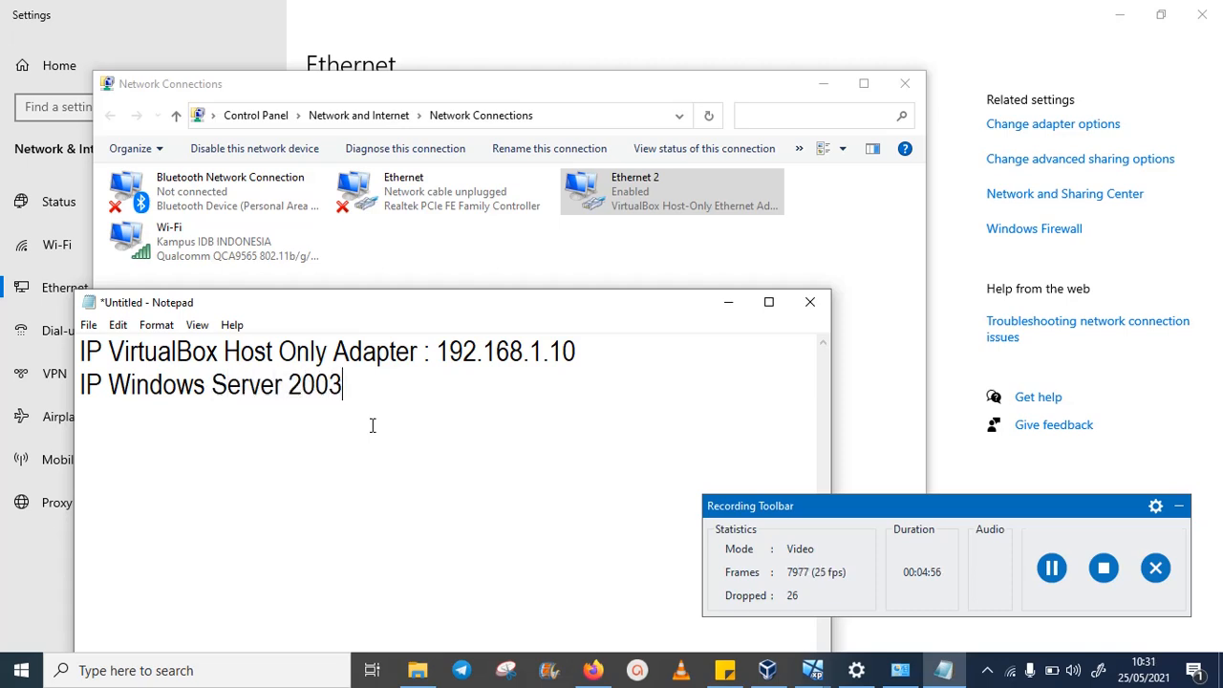
{"action": "type", "text": " : 192.168"}
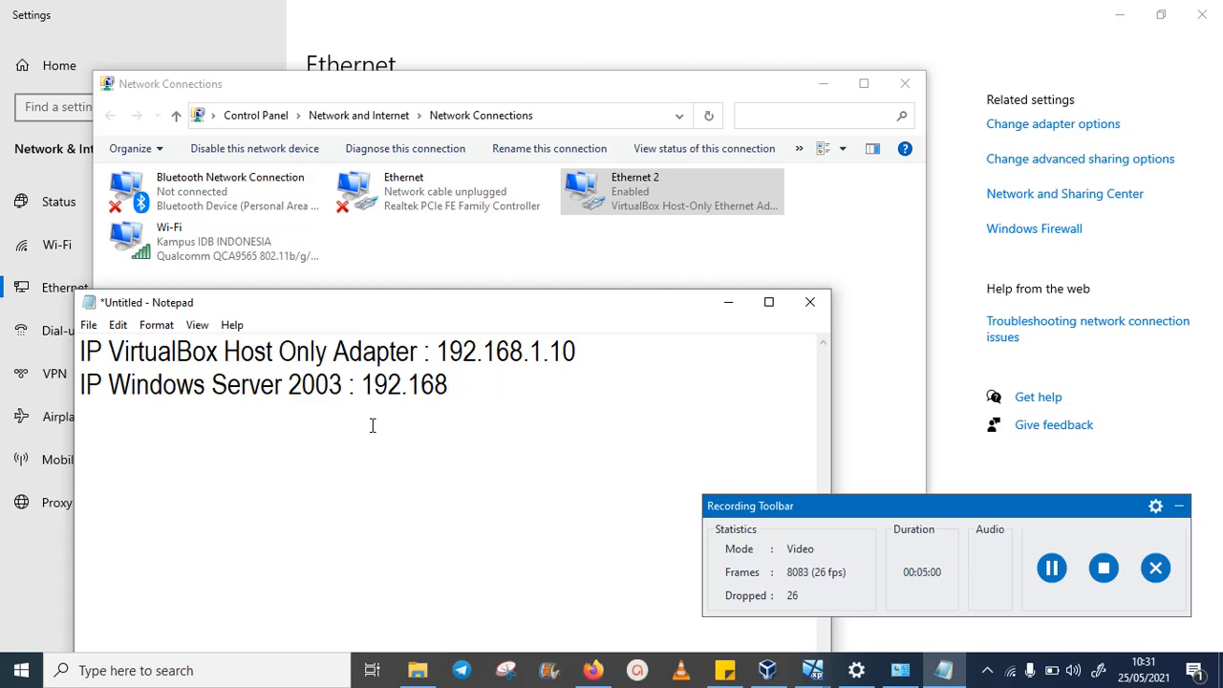
{"action": "type", "text": ".1"}
{"action": "type", "text": ".11"}
{"action": "key", "text": "Return"}
{"action": "type", "text": "IP Windo"}
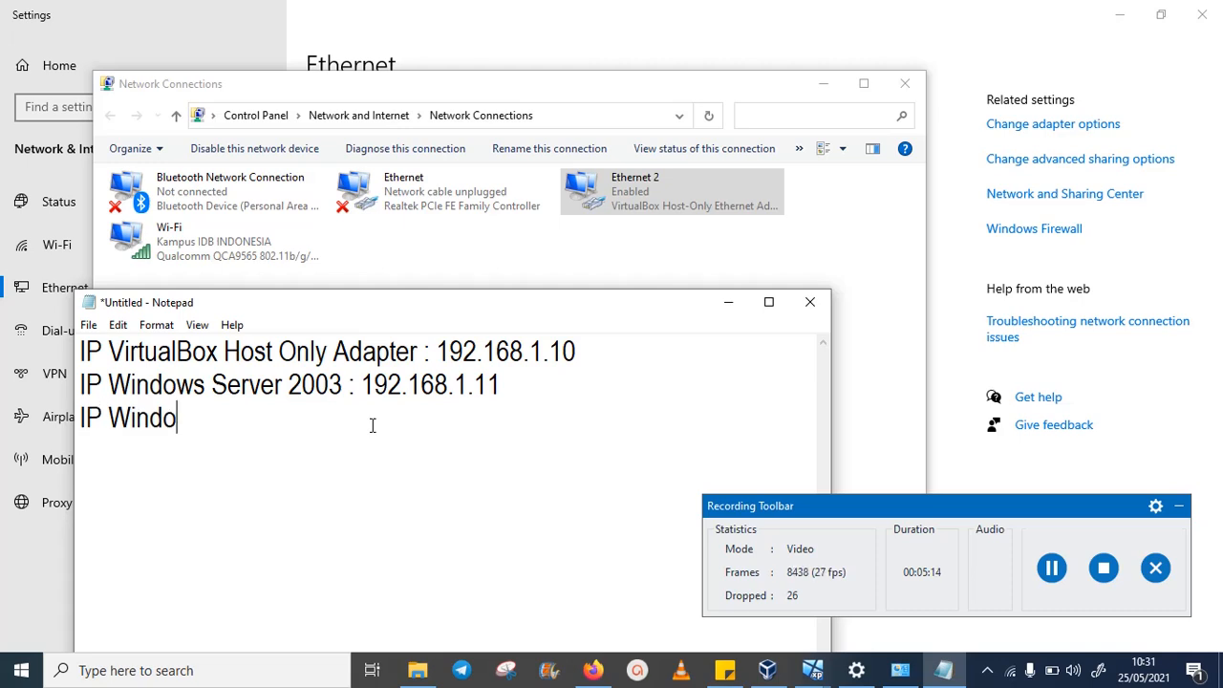
{"action": "type", "text": "ws XP"}
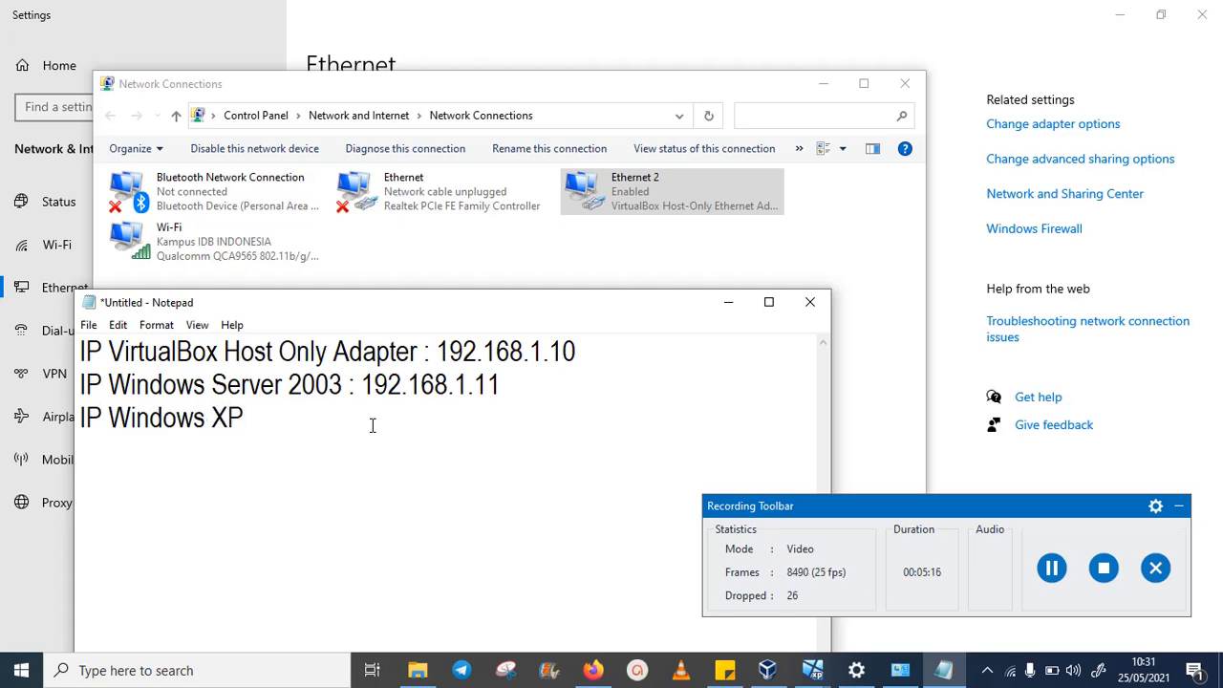
{"action": "type", "text": " Client : "}
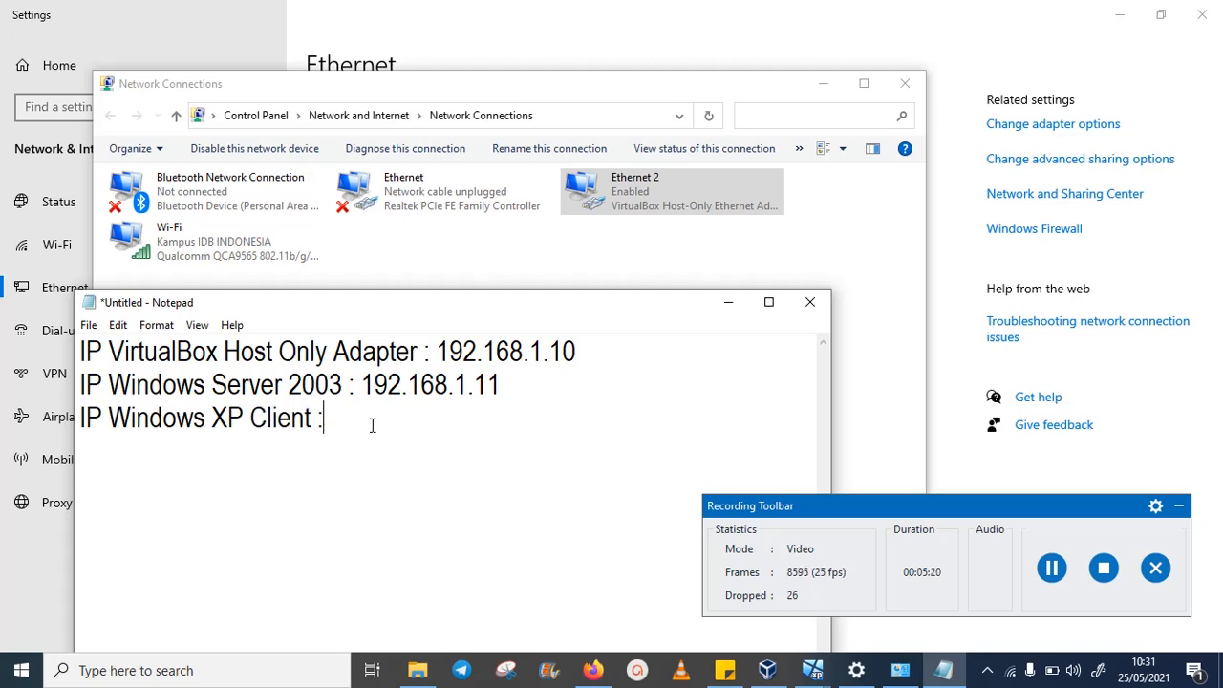
{"action": "type", "text": "192.168."}
{"action": "type", "text": "1.12"}
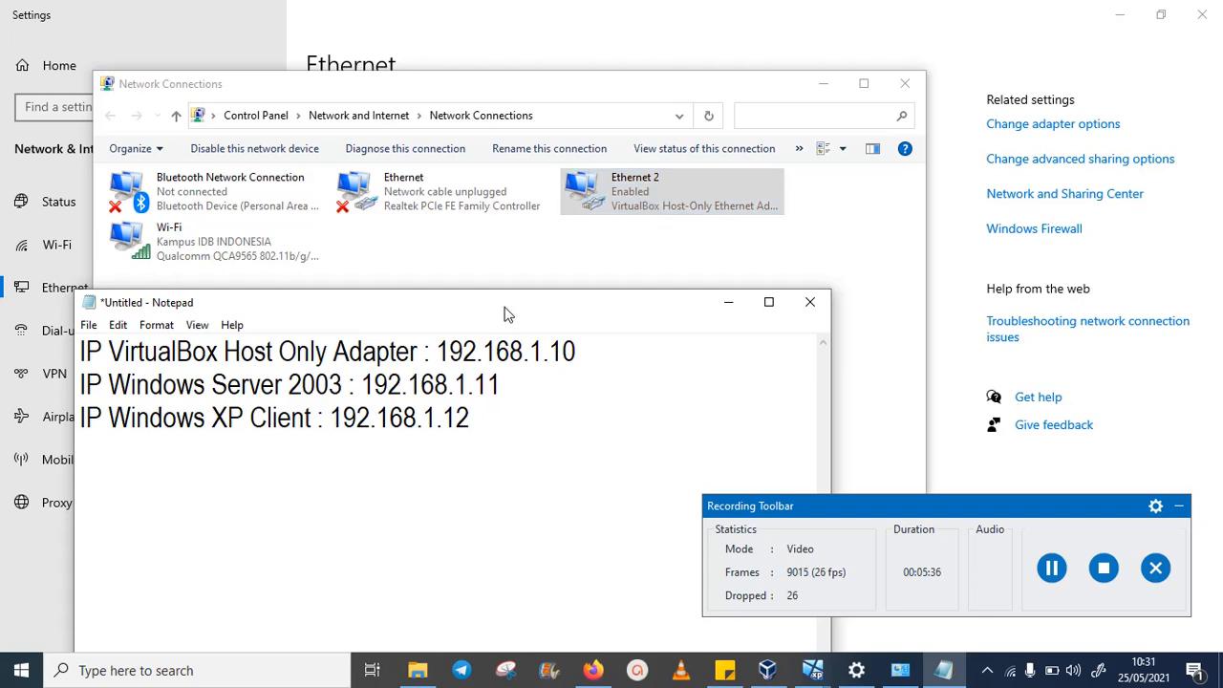
- Type 'Gateway : 192.168.1.1' and 'DNS : 8.8.8.8 / 8.8.4.4' below the addresses
{"action": "left_click_drag", "start_coordinate": [522, 303], "coordinate": [483, 283]}
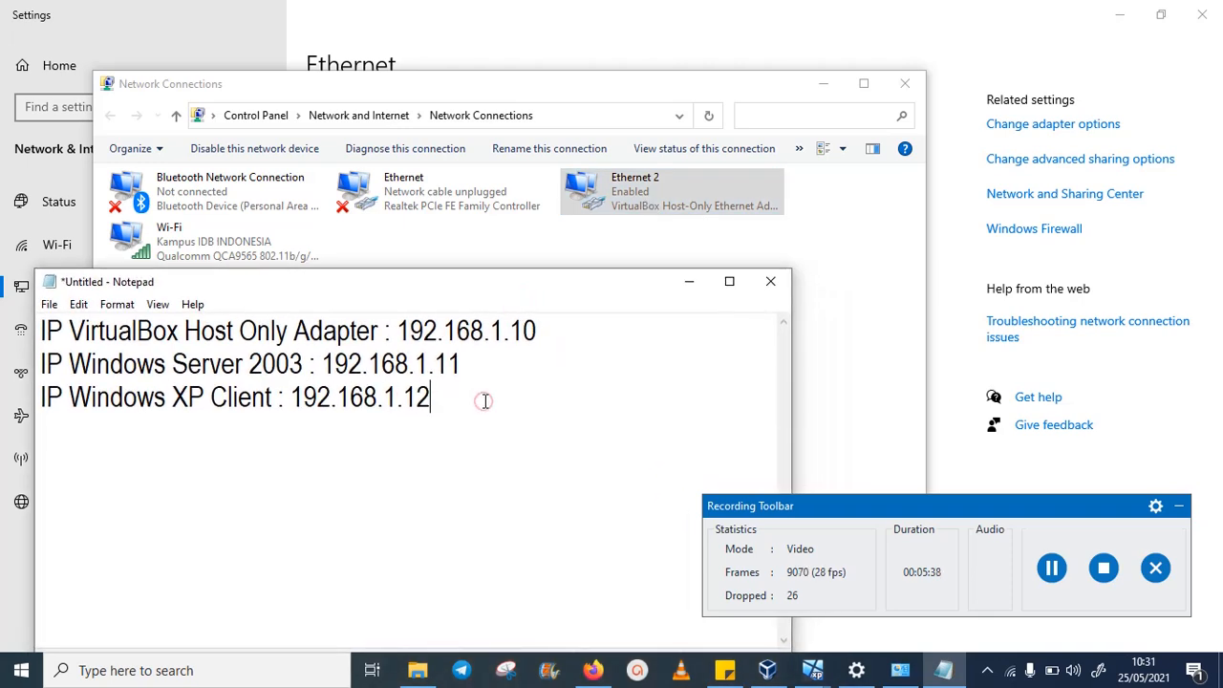
{"action": "key", "text": "Return"}
{"action": "type", "text": "Gatew"}
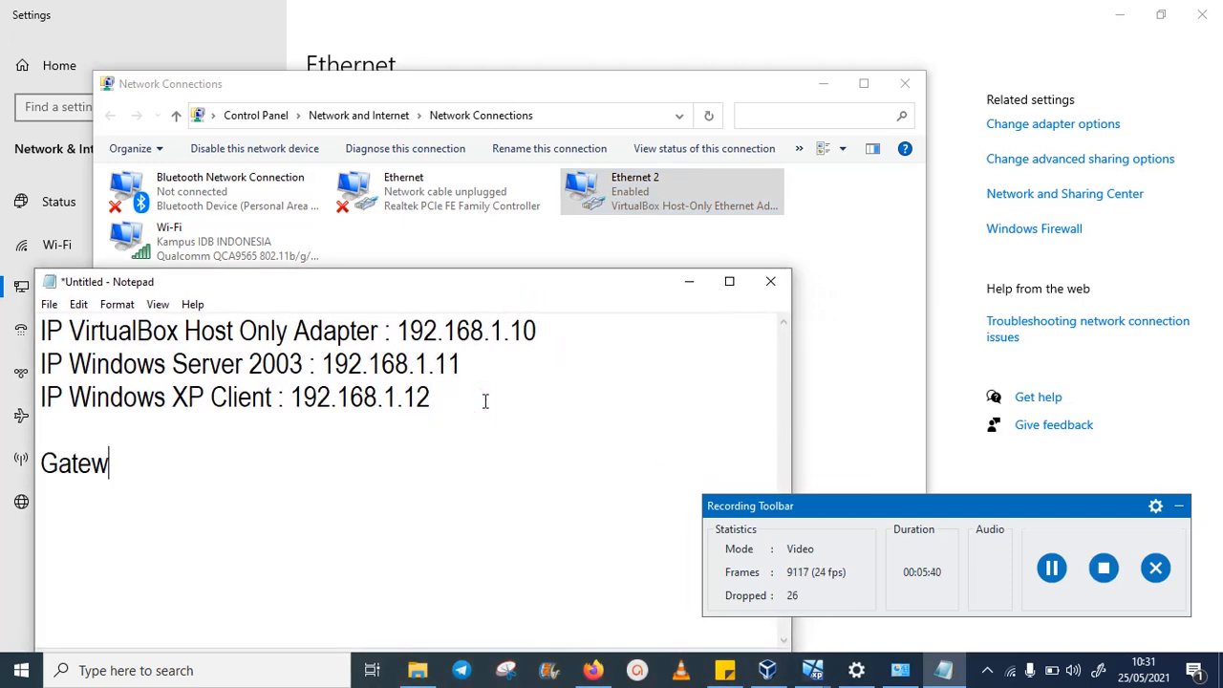
{"action": "type", "text": "ay : 192.168"}
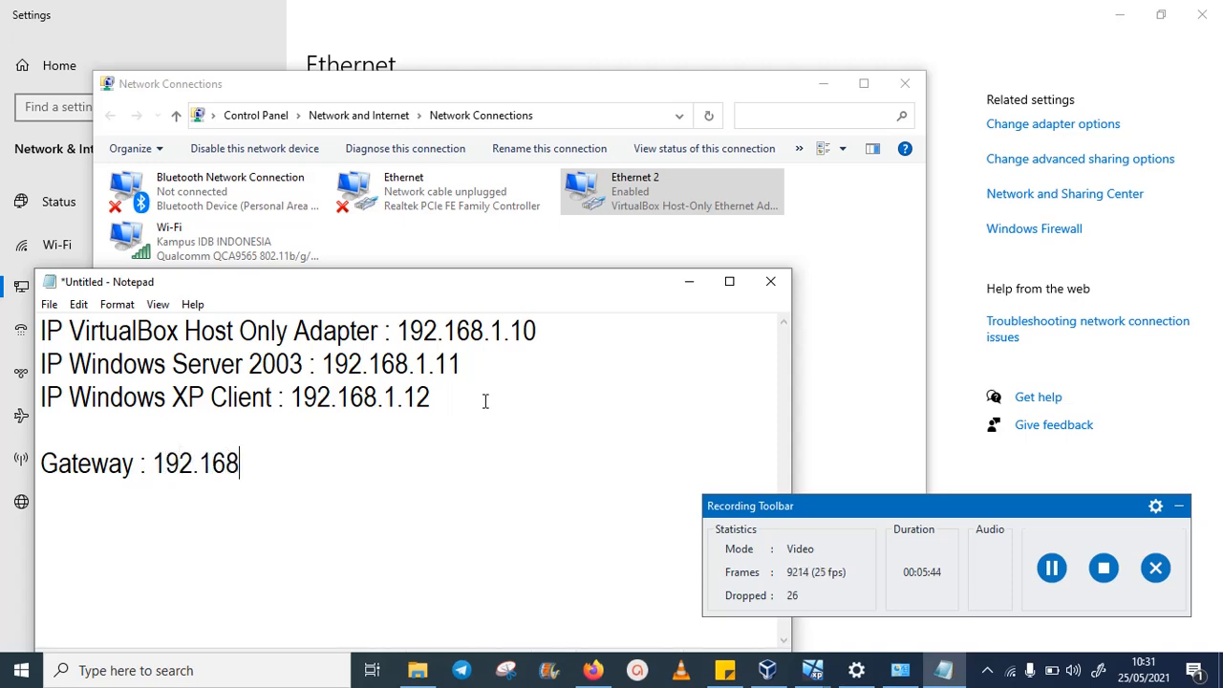
{"action": "type", "text": ".1.1"}
{"action": "key", "text": "Return"}
{"action": "type", "text": "DNS"}
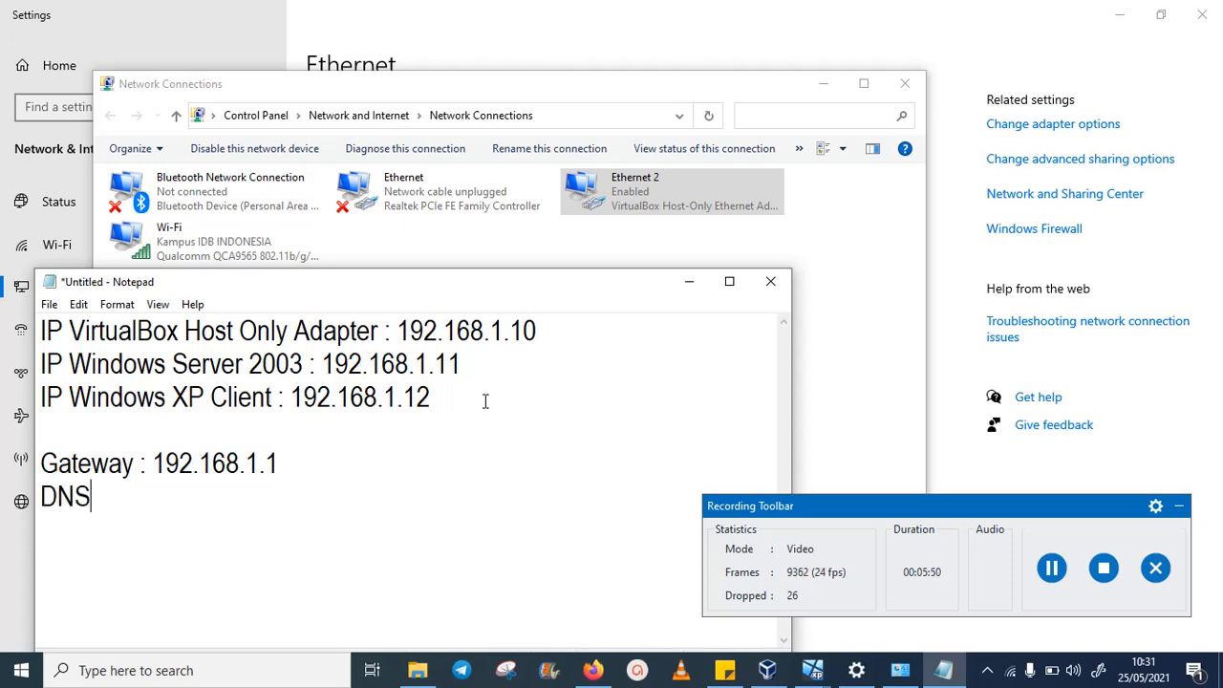
{"action": "type", "text": " : 8.8.8.8"}
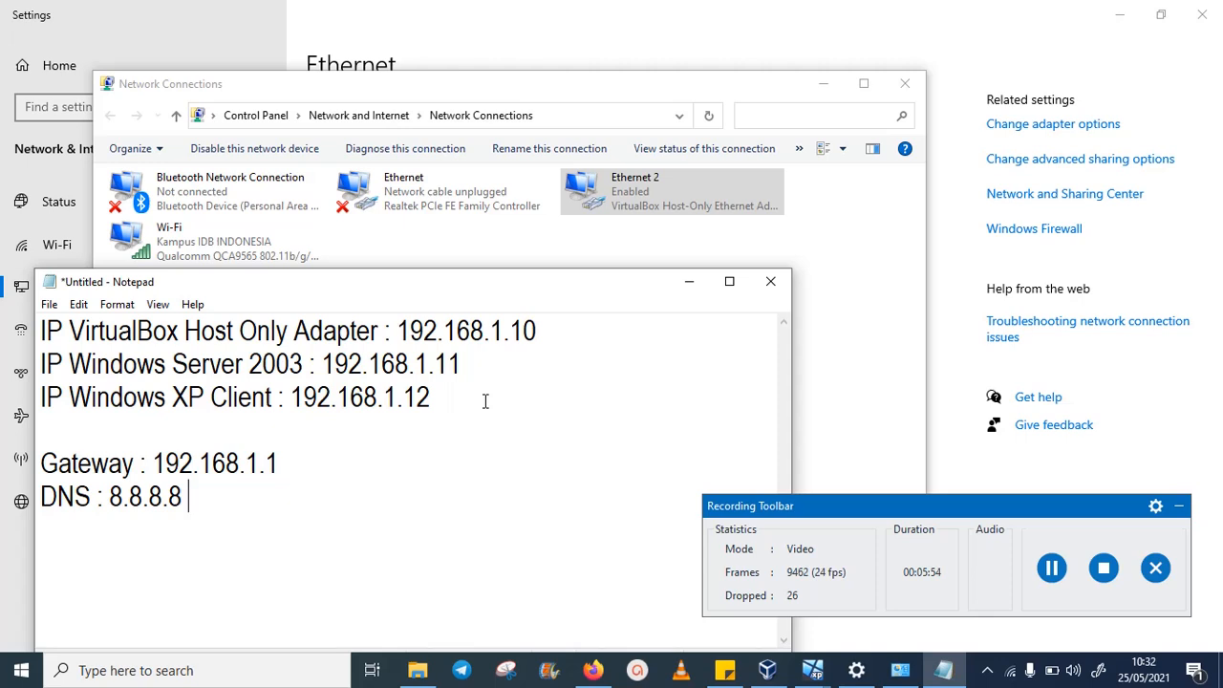
{"action": "type", "text": " / 8.8.4.4"}
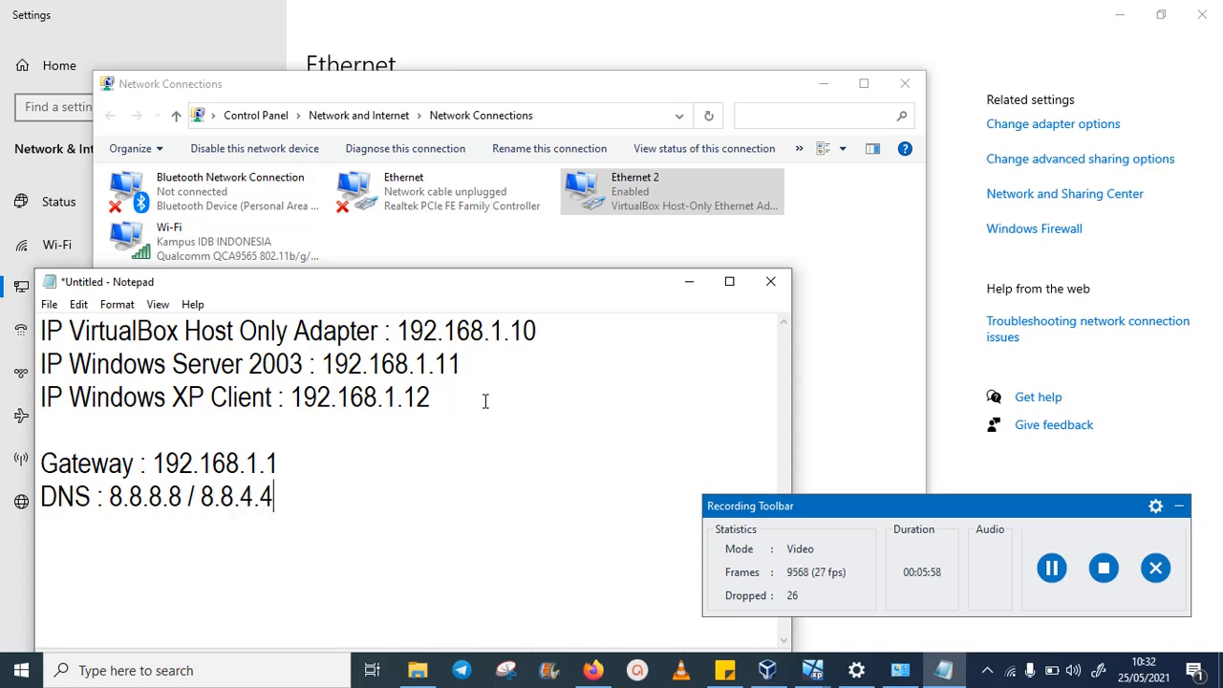
- Briefly open and close Ethernet 2's properties, then move Network Connections to the top right beside Notepad
{"action": "left_click", "coordinate": [1051, 568]}
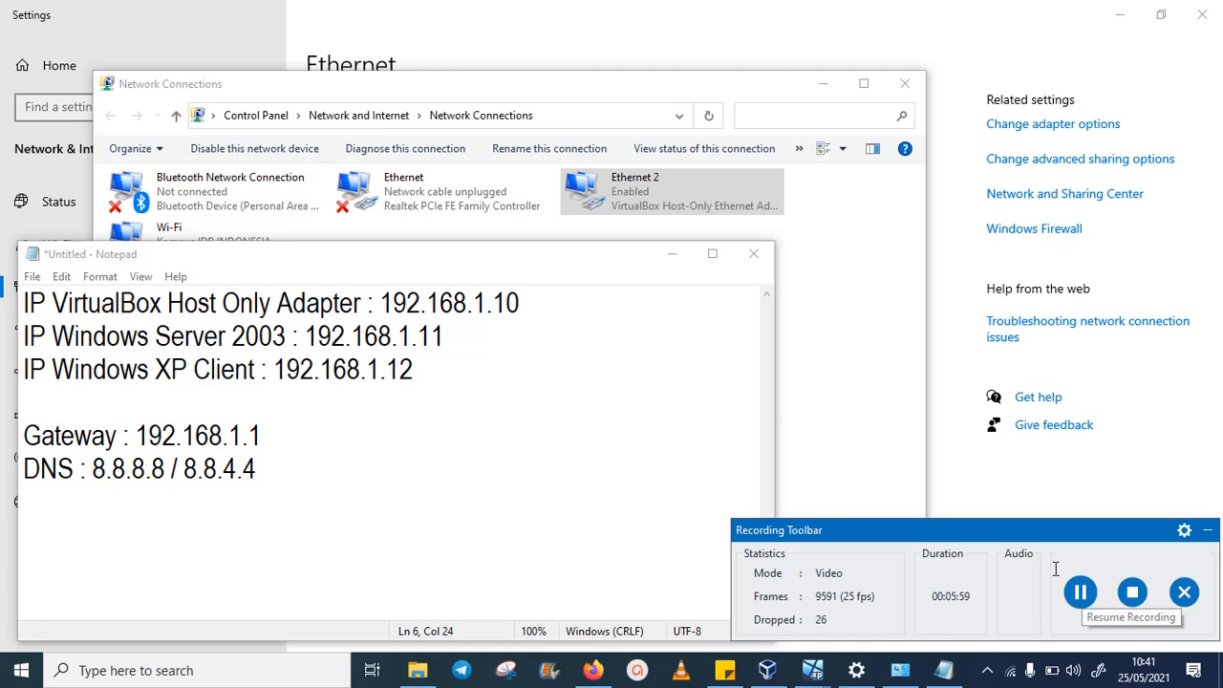
{"action": "left_click", "coordinate": [646, 195]}
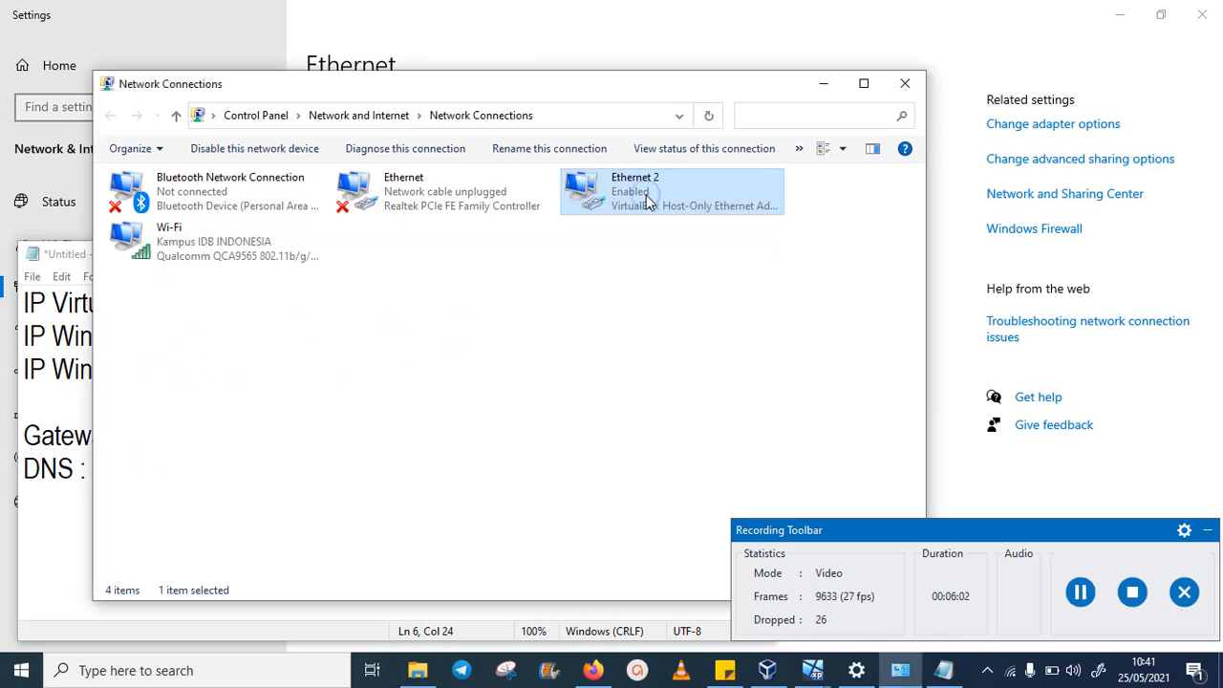
{"action": "right_click", "coordinate": [646, 195]}
{"action": "left_click", "coordinate": [747, 368]}
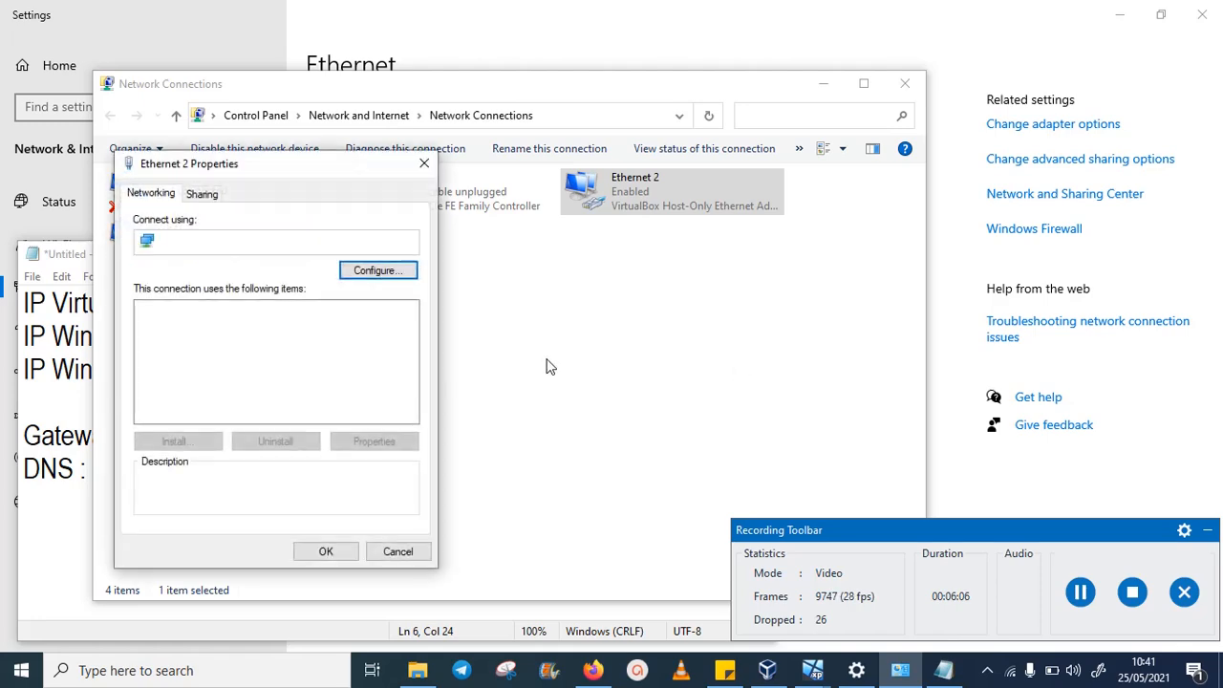
{"action": "left_click_drag", "start_coordinate": [308, 164], "coordinate": [839, 56]}
{"action": "left_click", "coordinate": [42, 389]}
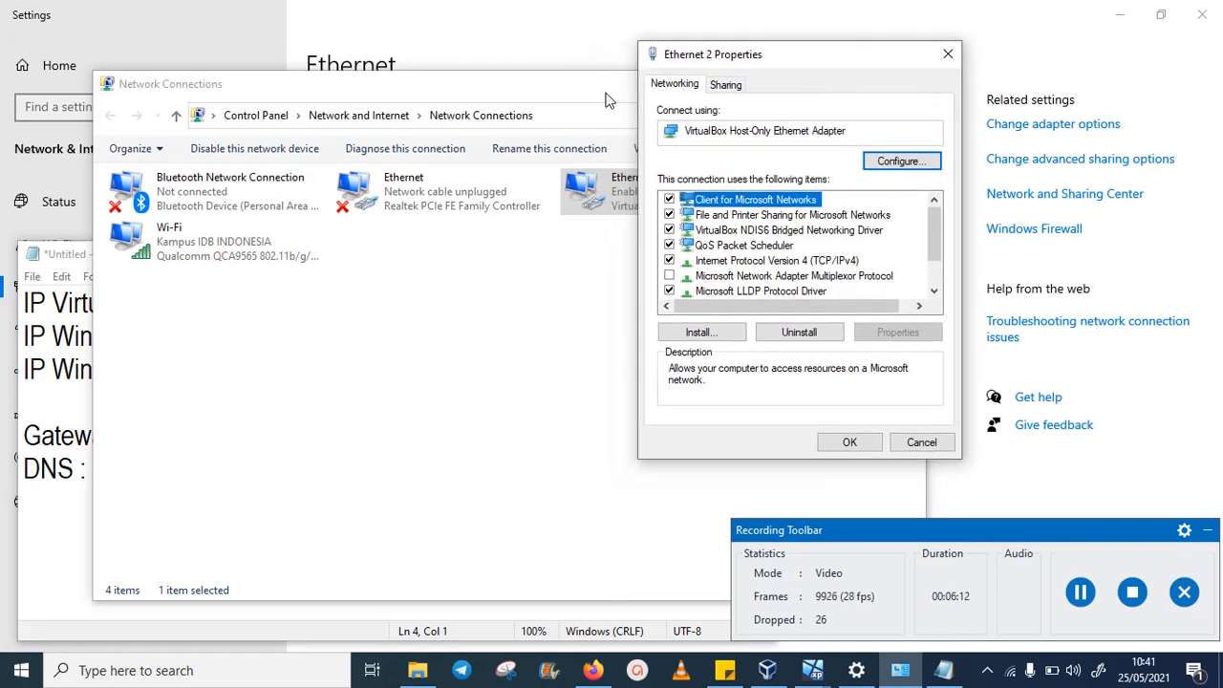
{"action": "left_click", "coordinate": [948, 53]}
{"action": "left_click_drag", "start_coordinate": [651, 93], "coordinate": [928, 48]}
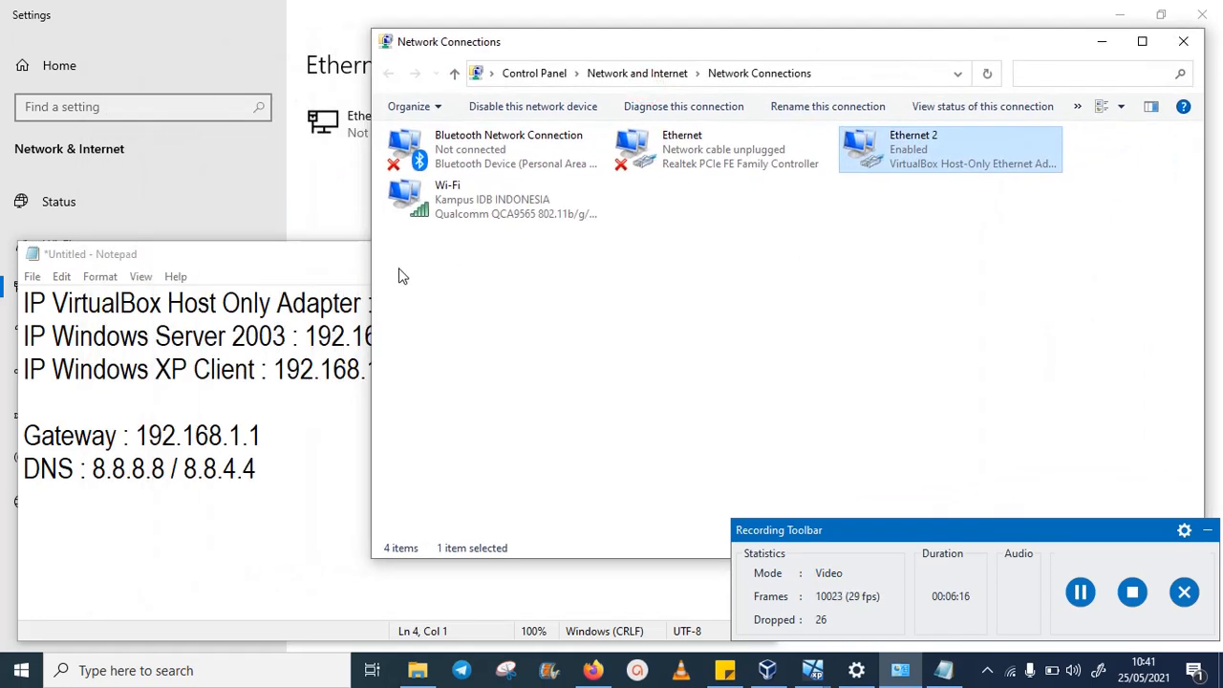
{"action": "left_click", "coordinate": [1080, 592]}
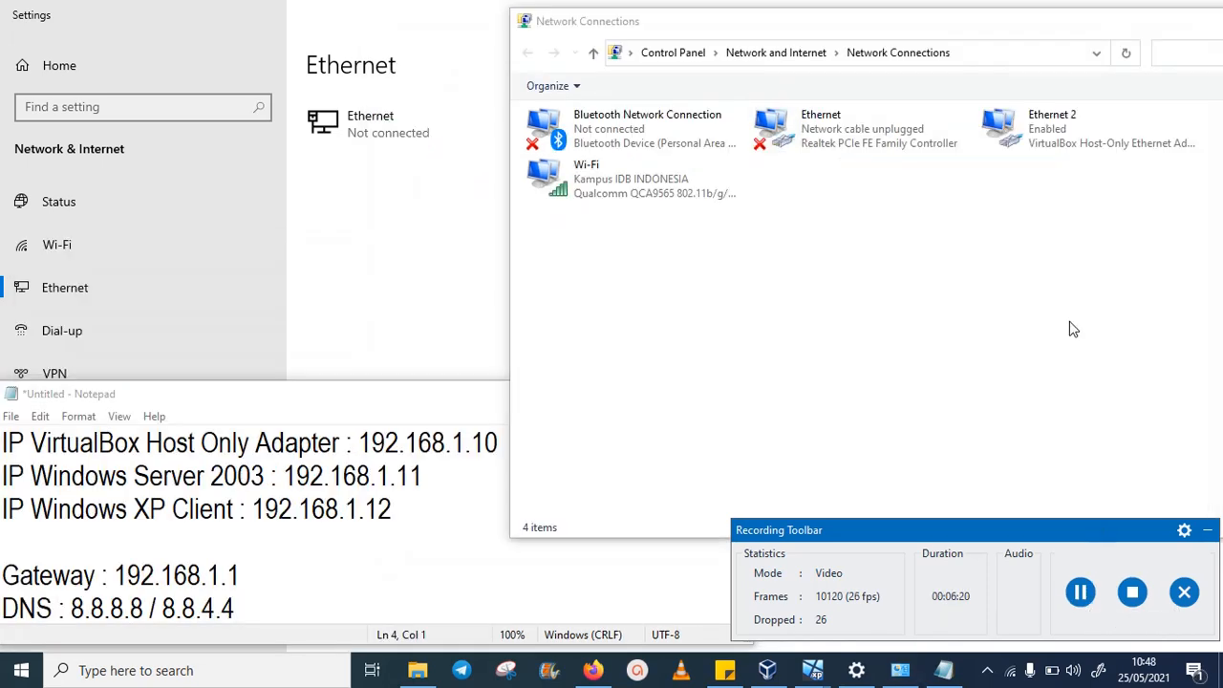
- Open the Internet Protocol Version 4 (TCP/IPv4) properties of the Ethernet 2 adapter
{"action": "left_click", "coordinate": [1059, 316]}
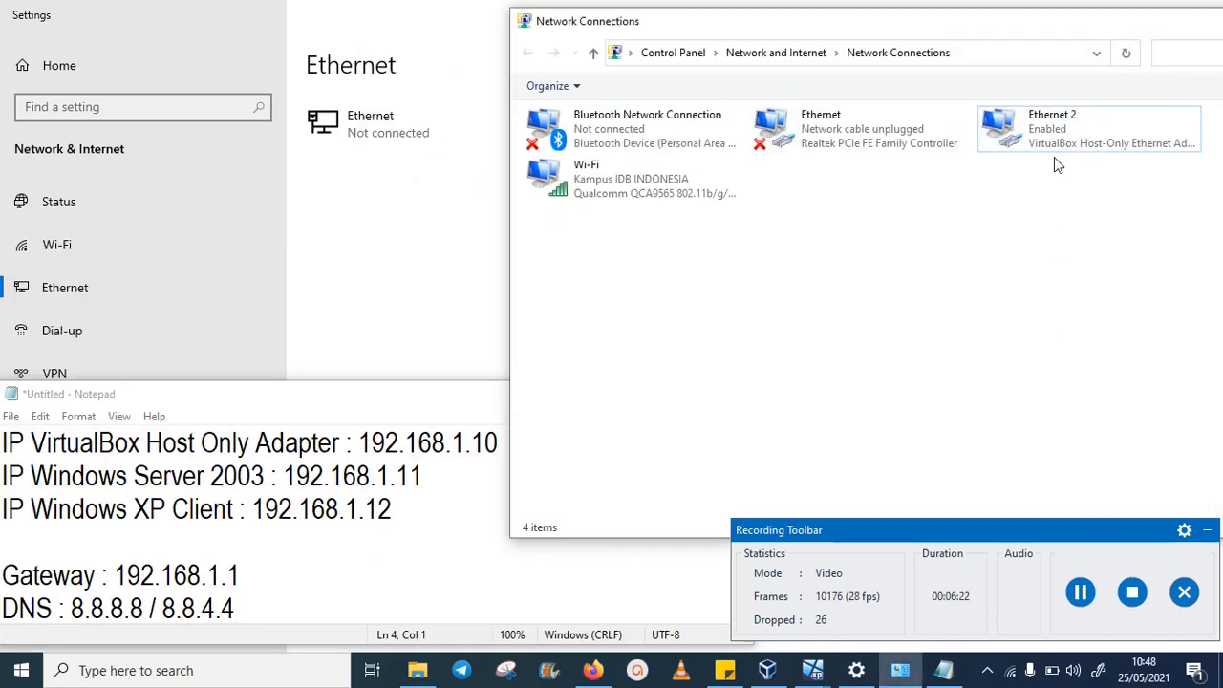
{"action": "left_click", "coordinate": [1052, 129]}
{"action": "right_click", "coordinate": [1049, 125]}
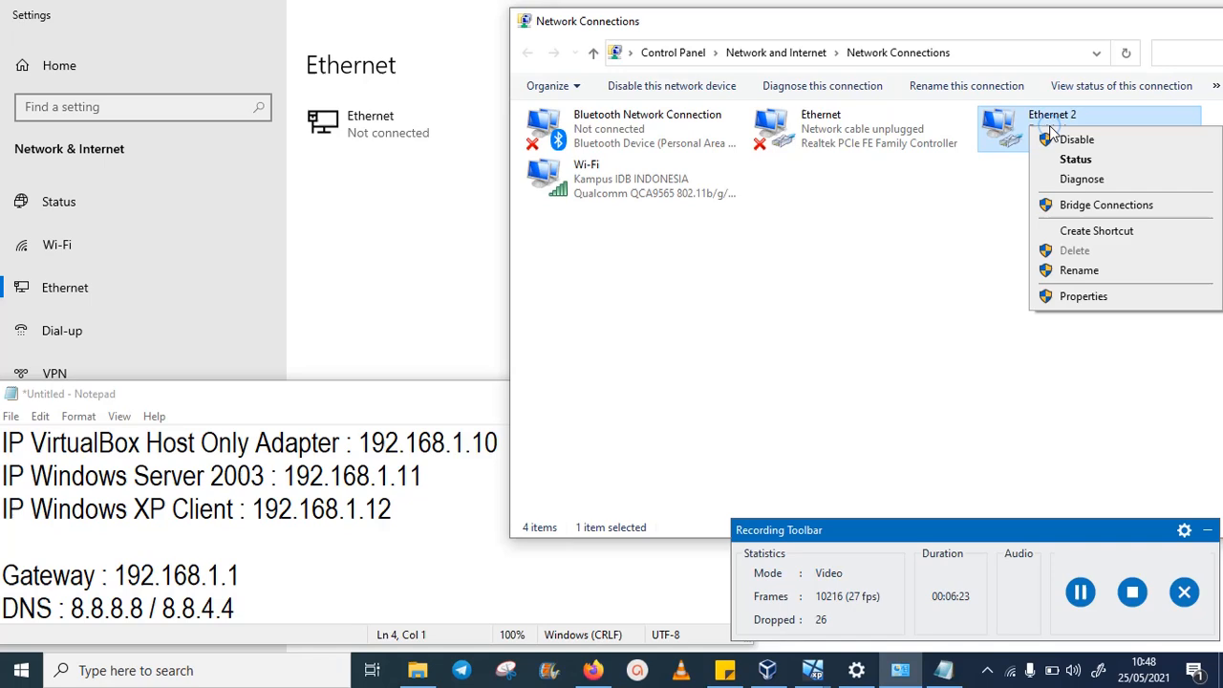
{"action": "left_click", "coordinate": [1084, 299]}
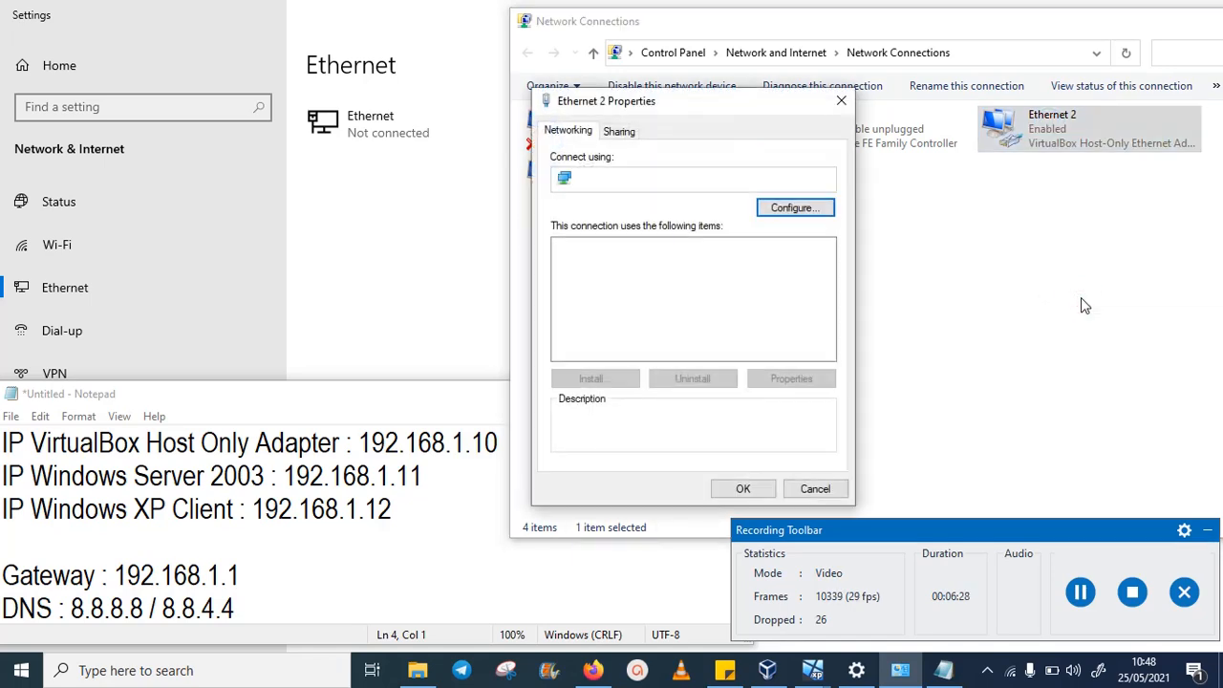
{"action": "left_click_drag", "start_coordinate": [669, 99], "coordinate": [806, 93]}
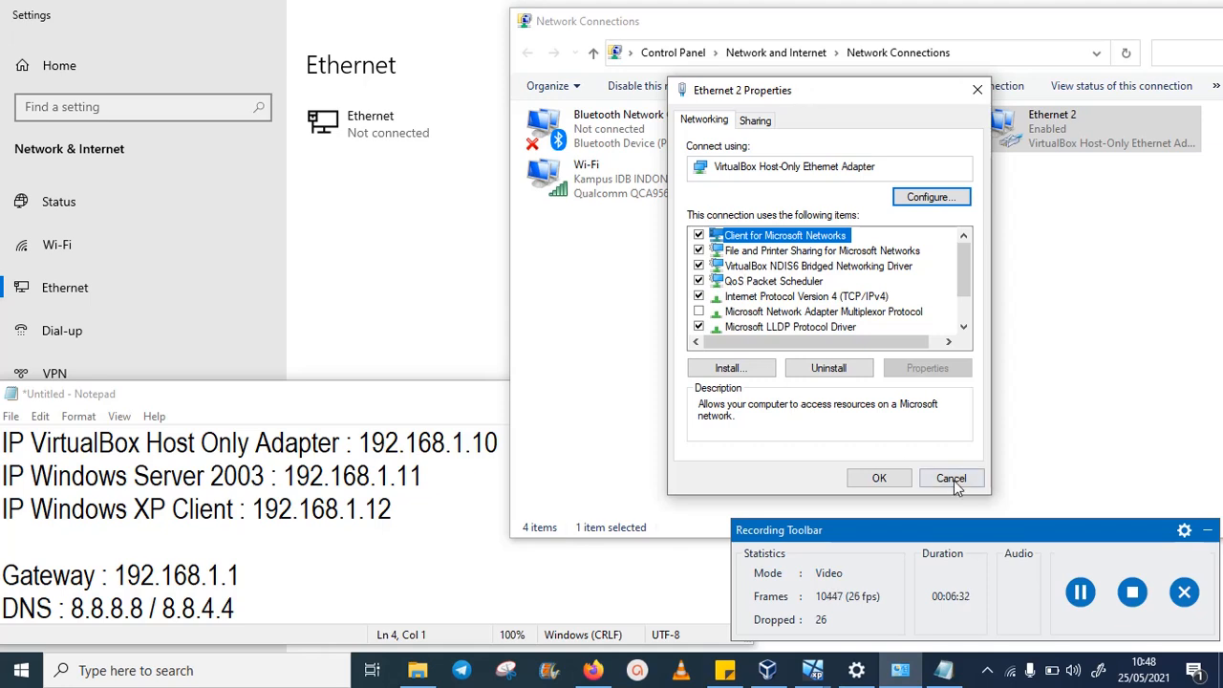
{"action": "left_click", "coordinate": [1084, 596]}
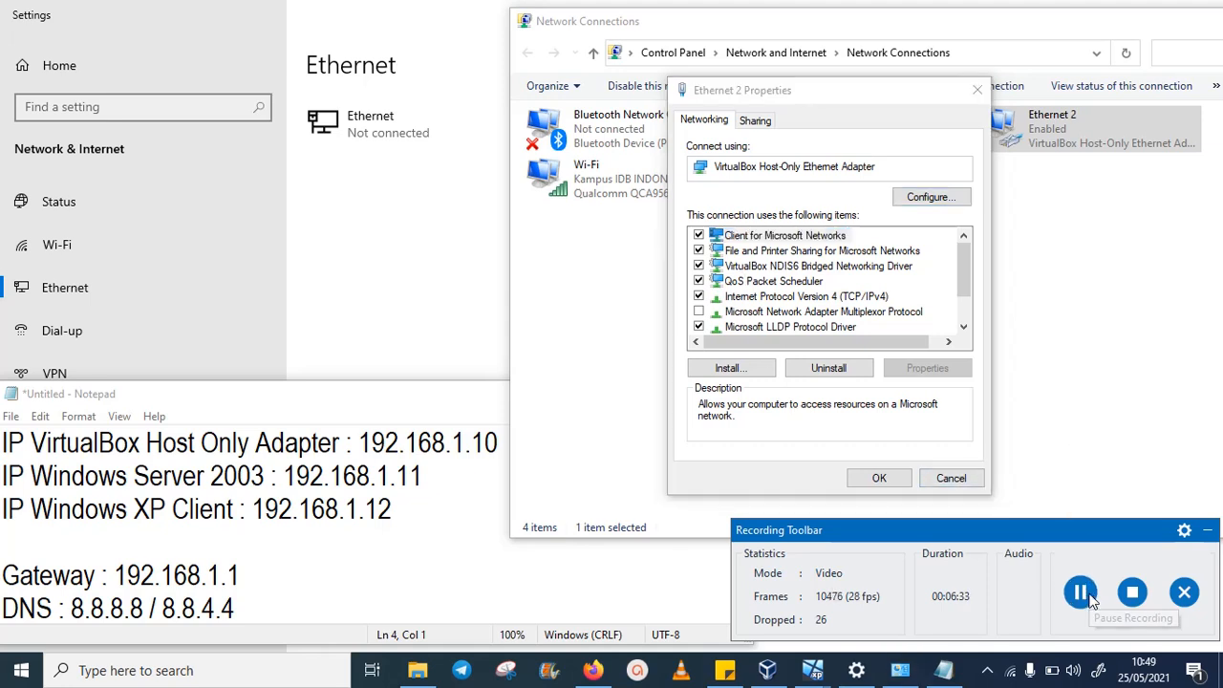
{"action": "left_click", "coordinate": [869, 299]}
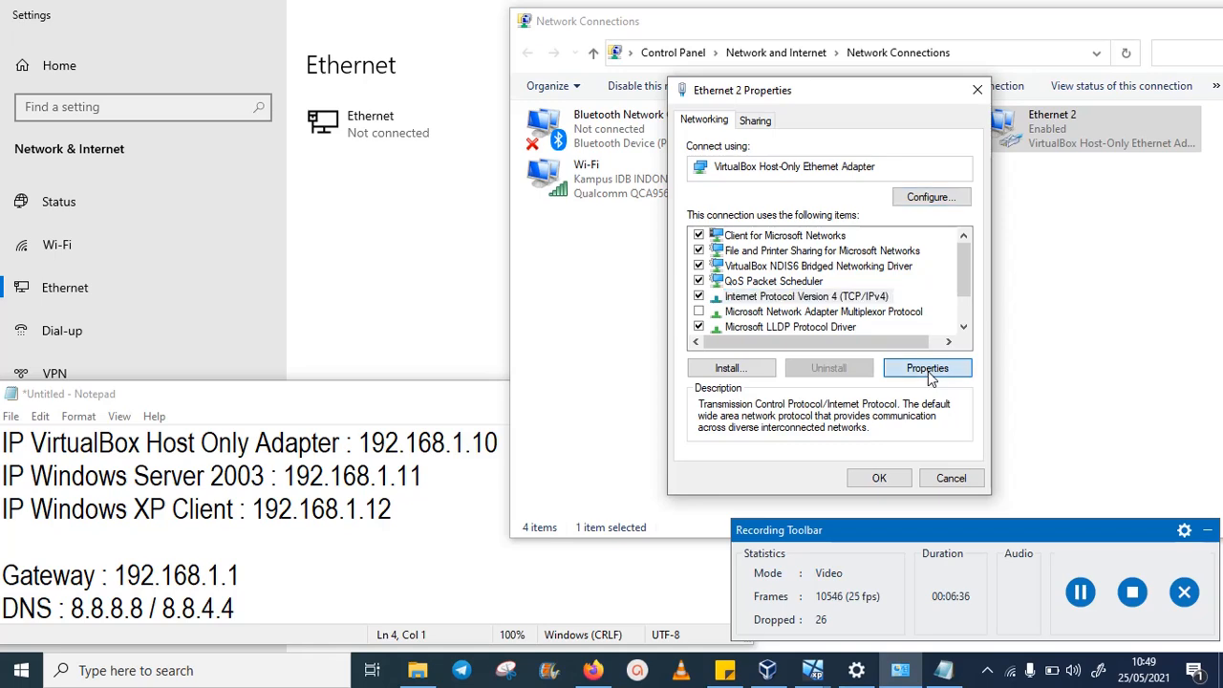
{"action": "left_click", "coordinate": [928, 369]}
{"action": "left_click_drag", "start_coordinate": [860, 60], "coordinate": [696, 59]}
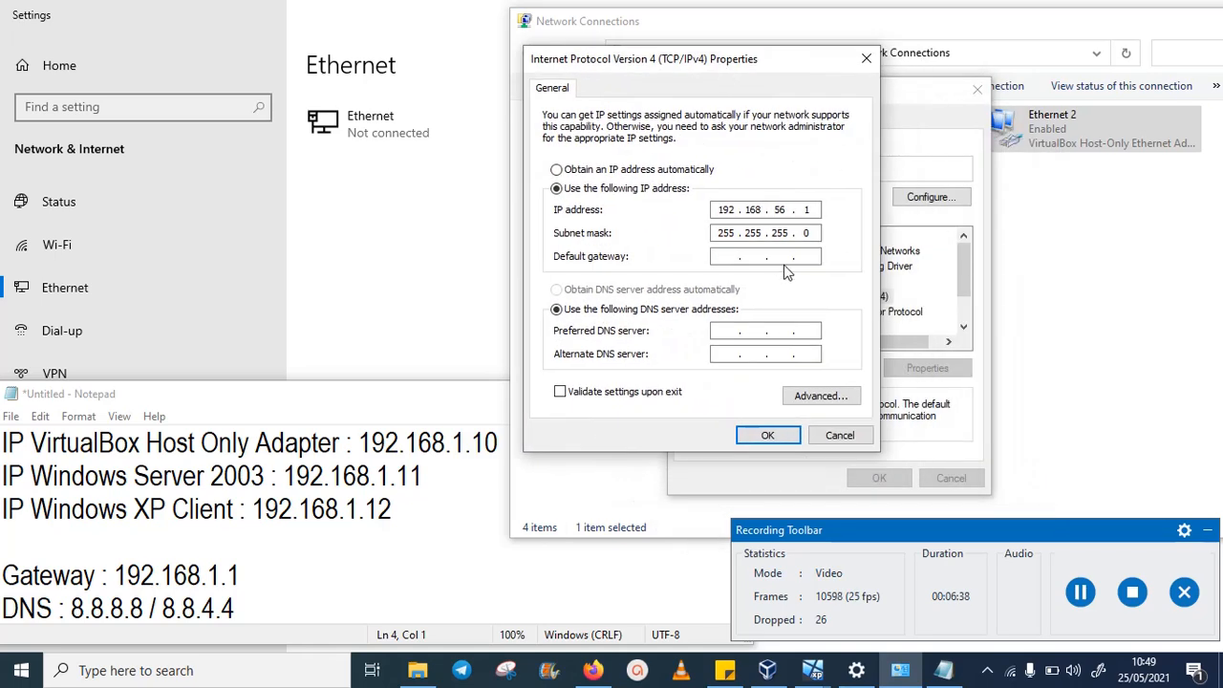
- Change the adapter's IP address to 192.168.1.10
{"action": "double_click", "coordinate": [781, 210]}
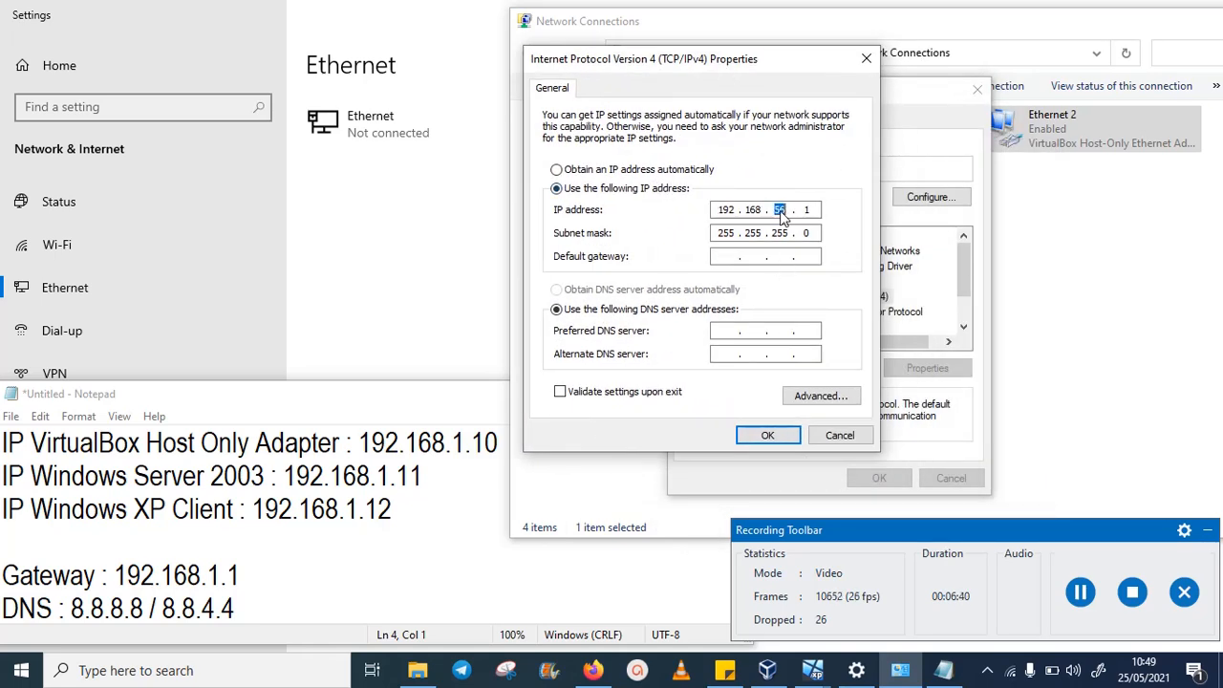
{"action": "type", "text": "1"}
{"action": "key", "text": "Tab"}
{"action": "left_click", "coordinate": [812, 210]}
{"action": "type", "text": "0"}
- Set gateway 192.168.1.1 and DNS 8.8.8.8 / 8.8.4.4, then save, accepting the gateway warning
{"action": "key", "text": "Tab"}
{"action": "key", "text": "Tab"}
{"action": "type", "text": "192 . 168 . "}
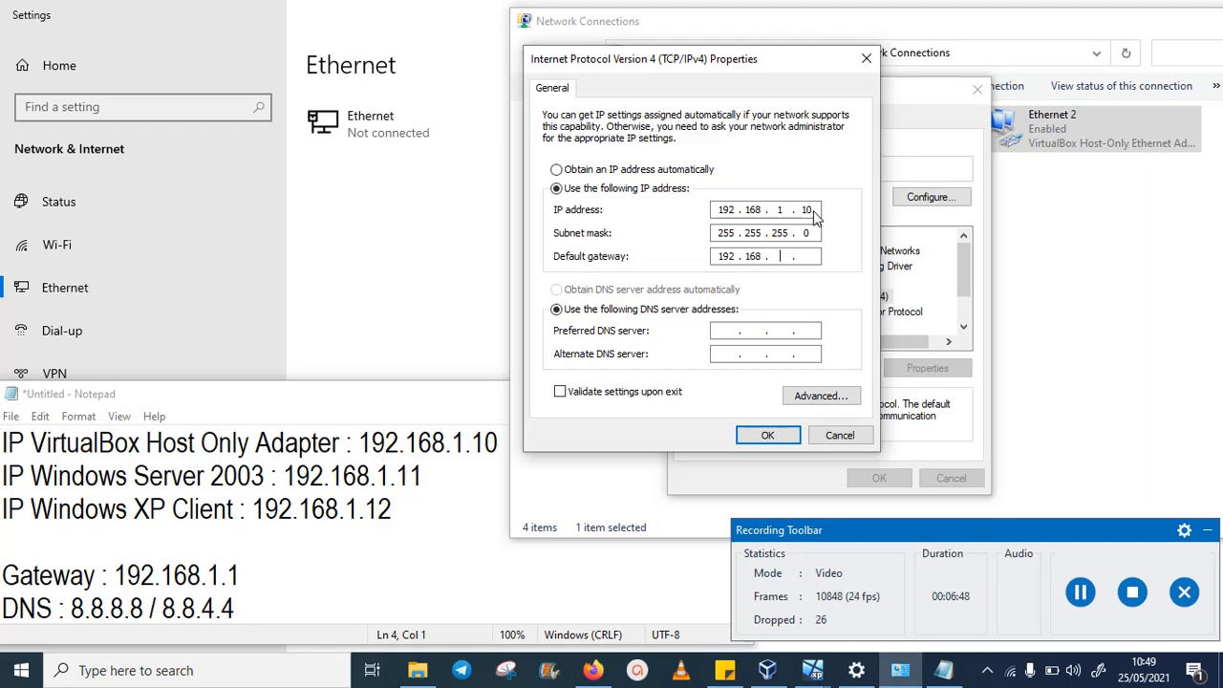
{"action": "type", "text": "1 . 1"}
{"action": "key", "text": "Tab"}
{"action": "key", "text": "Tab"}
{"action": "type", "text": "8.8"}
{"action": "key", "text": "Tab"}
{"action": "type", "text": "8."}
{"action": "left_click", "coordinate": [780, 439]}
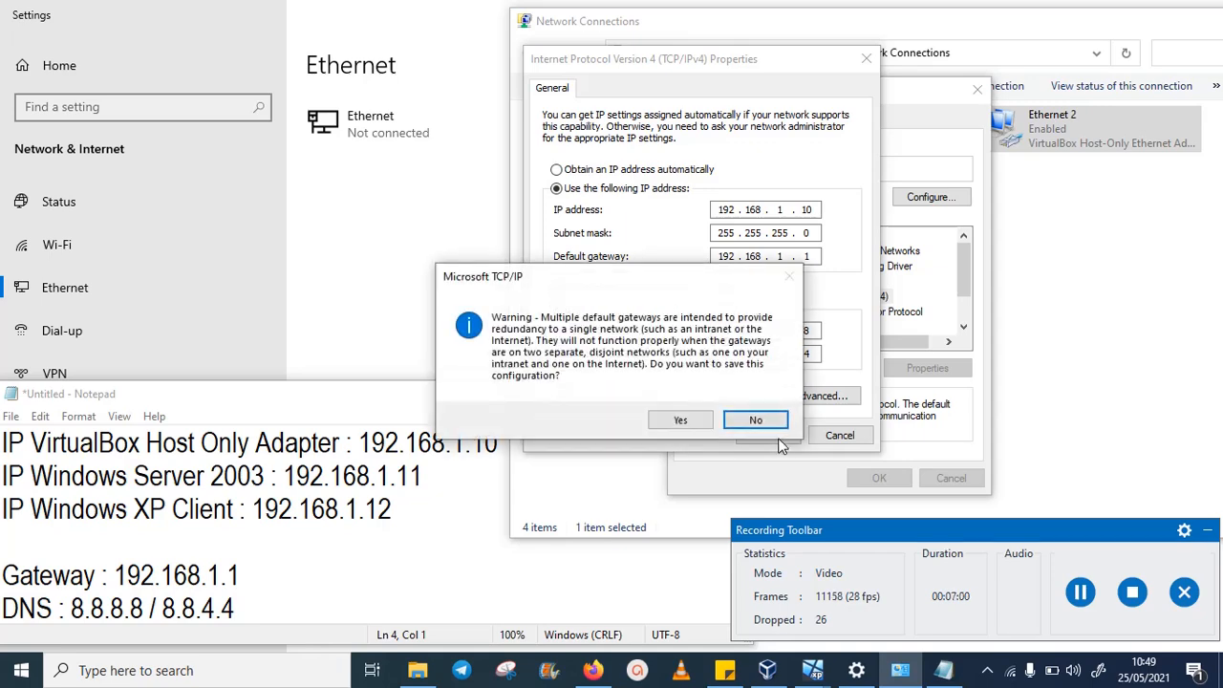
{"action": "left_click", "coordinate": [694, 422]}
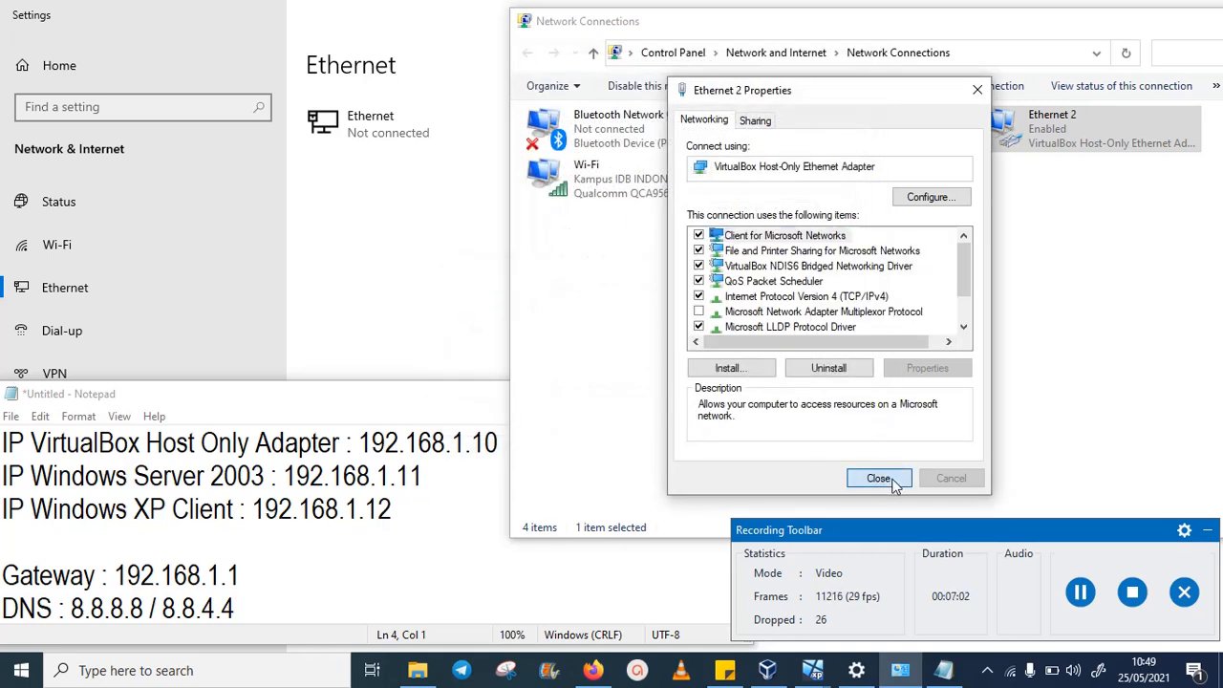
{"action": "left_click", "coordinate": [881, 475]}
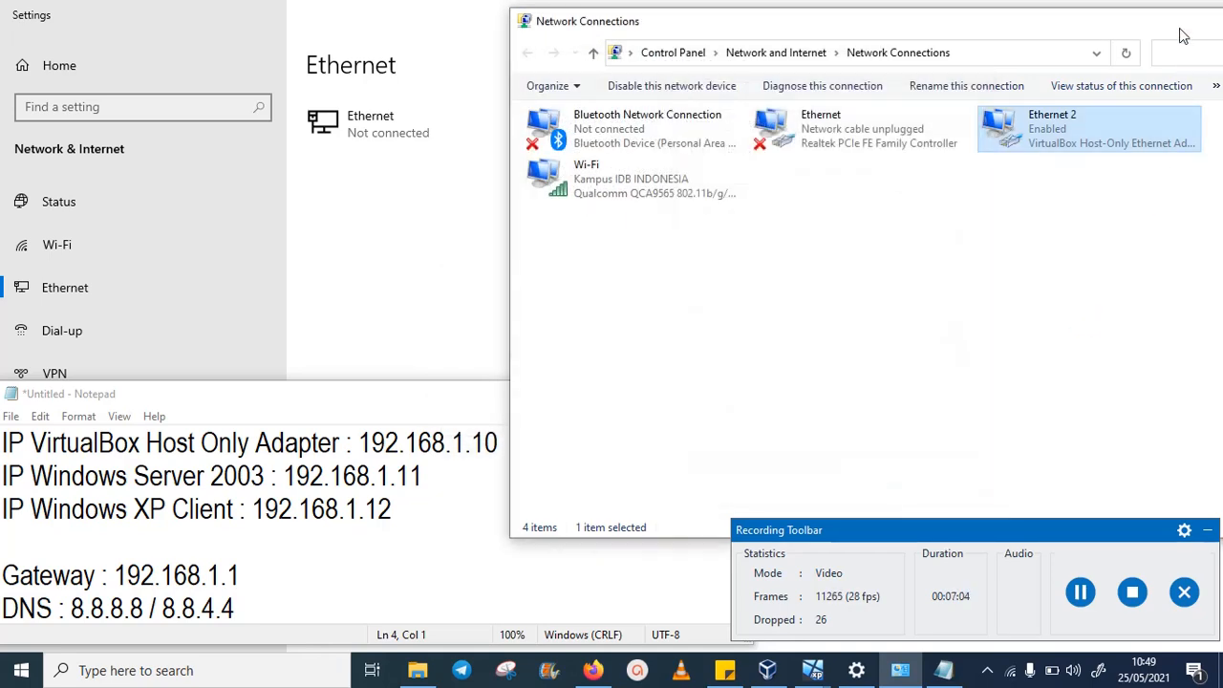
- Verify Ethernet 2's details show IPv4 192.168.1.10, then close the dialogs and Network Connections
{"action": "left_click_drag", "start_coordinate": [1183, 35], "coordinate": [1021, 56]}
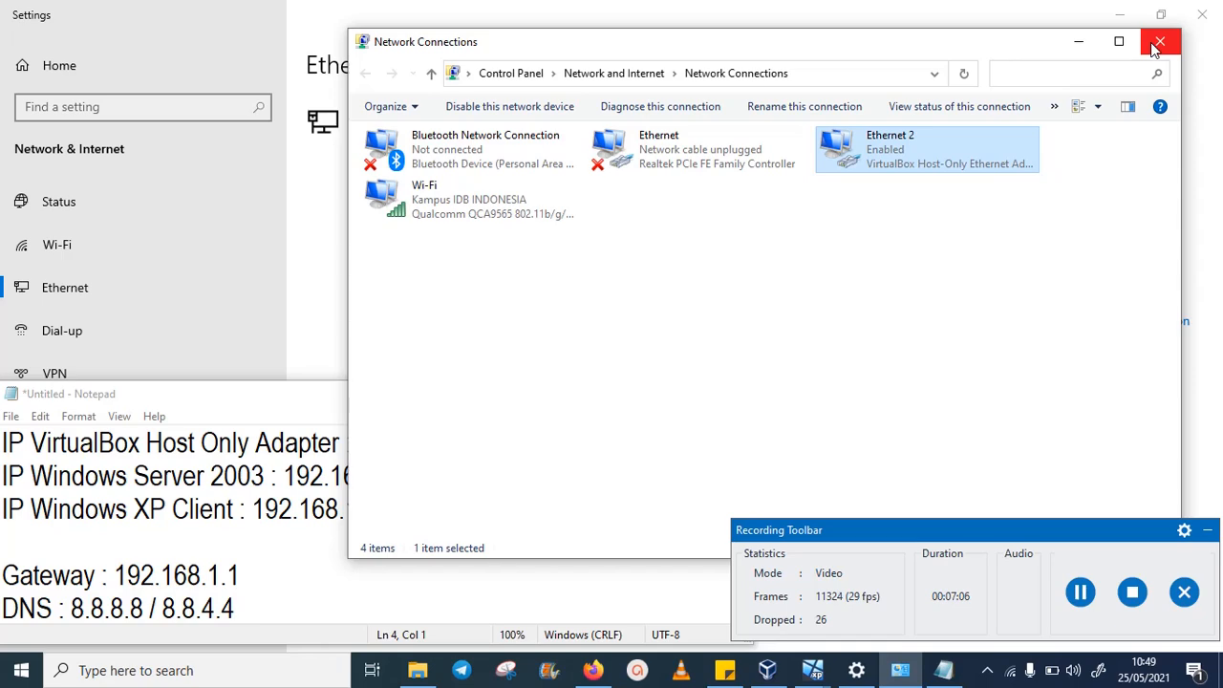
{"action": "right_click", "coordinate": [884, 155]}
{"action": "left_click", "coordinate": [919, 192]}
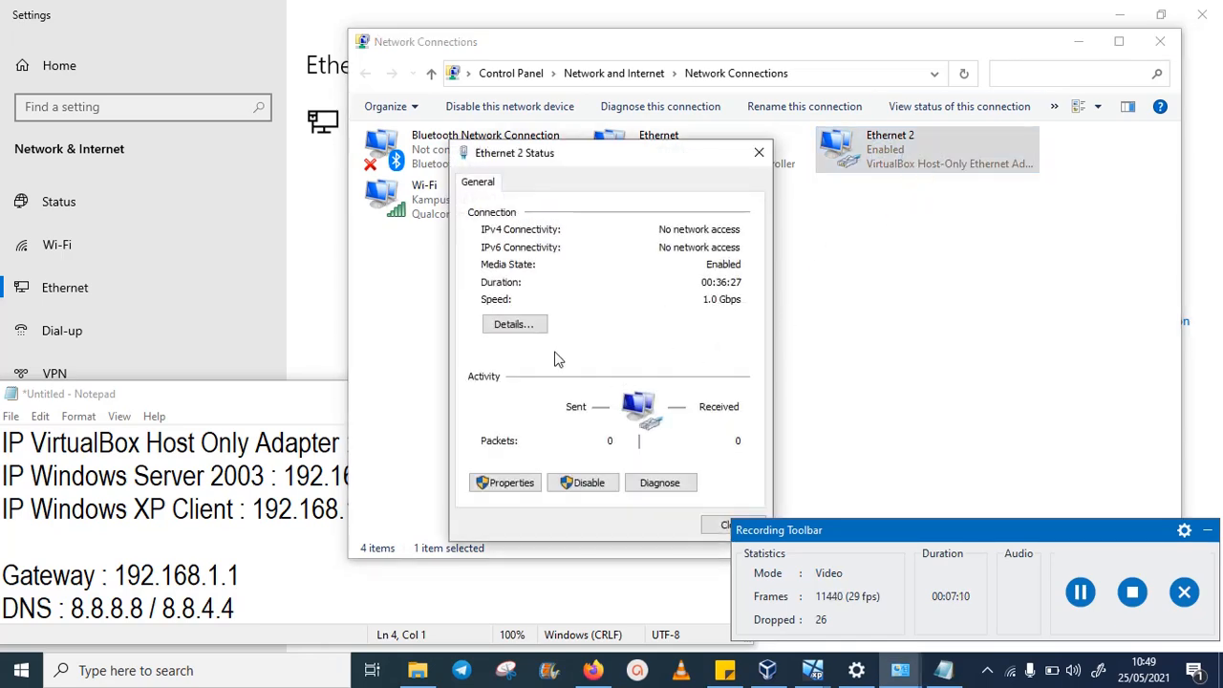
{"action": "left_click", "coordinate": [514, 325]}
{"action": "left_click", "coordinate": [593, 327]}
{"action": "left_click", "coordinate": [600, 316]}
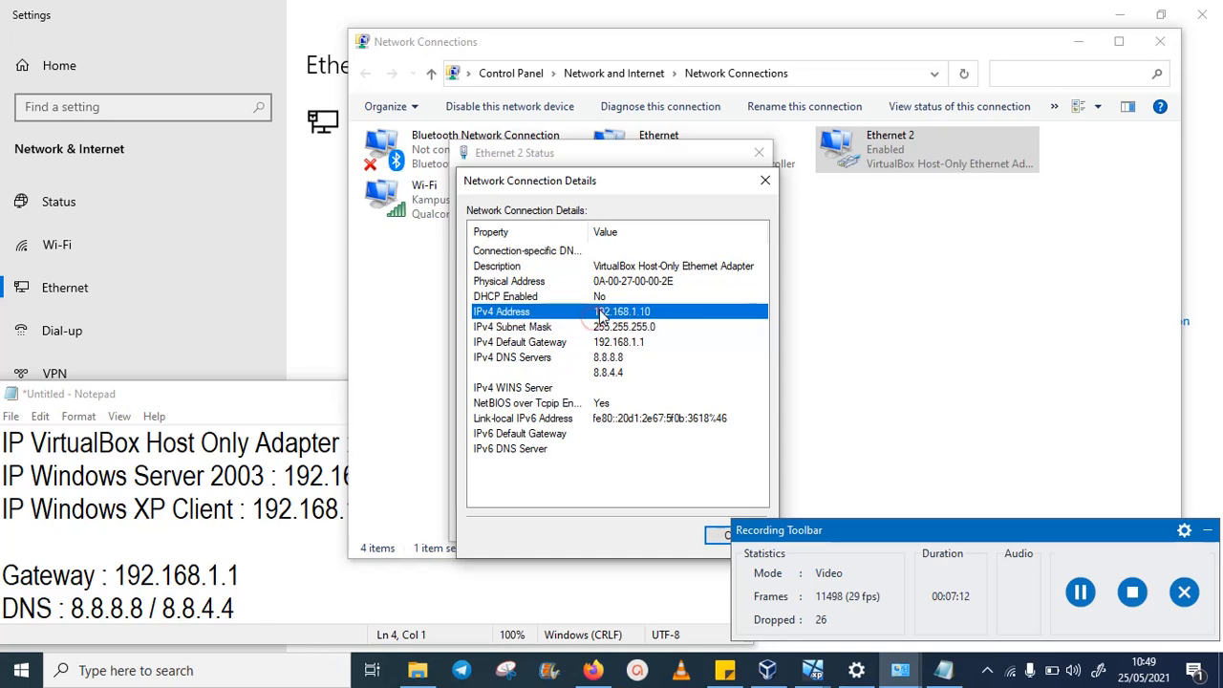
{"action": "left_click", "coordinate": [766, 180]}
{"action": "left_click", "coordinate": [759, 153]}
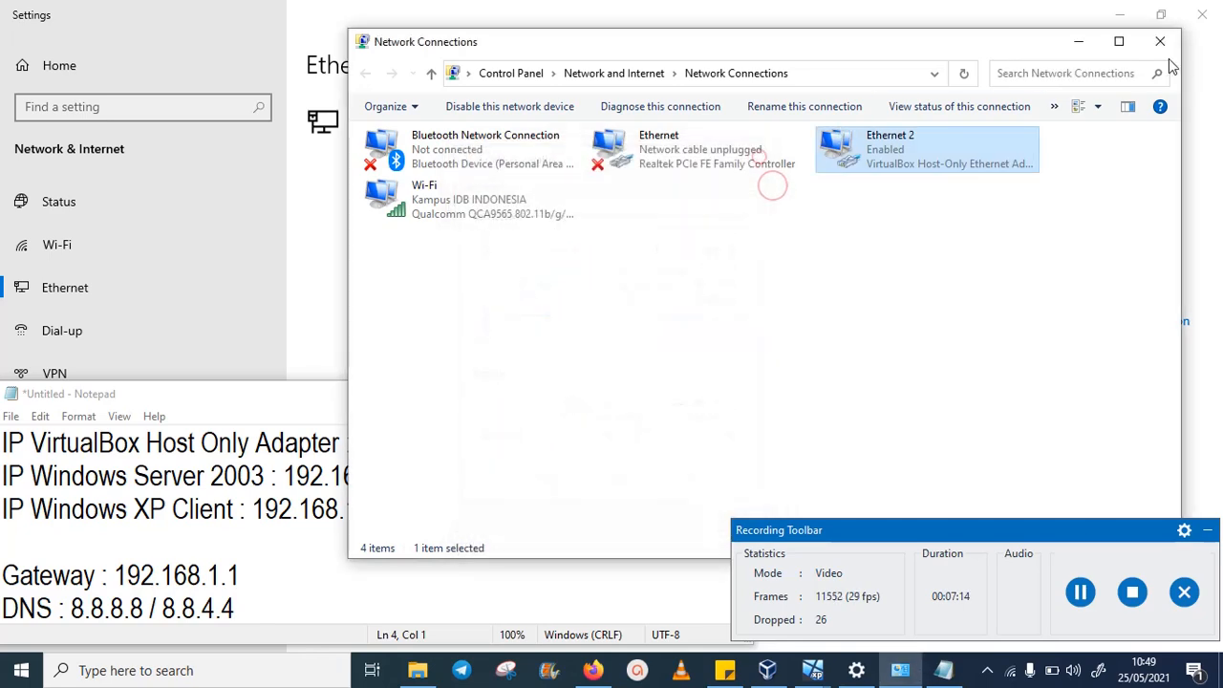
{"action": "left_click", "coordinate": [1160, 41]}
{"action": "left_click", "coordinate": [1124, 8]}
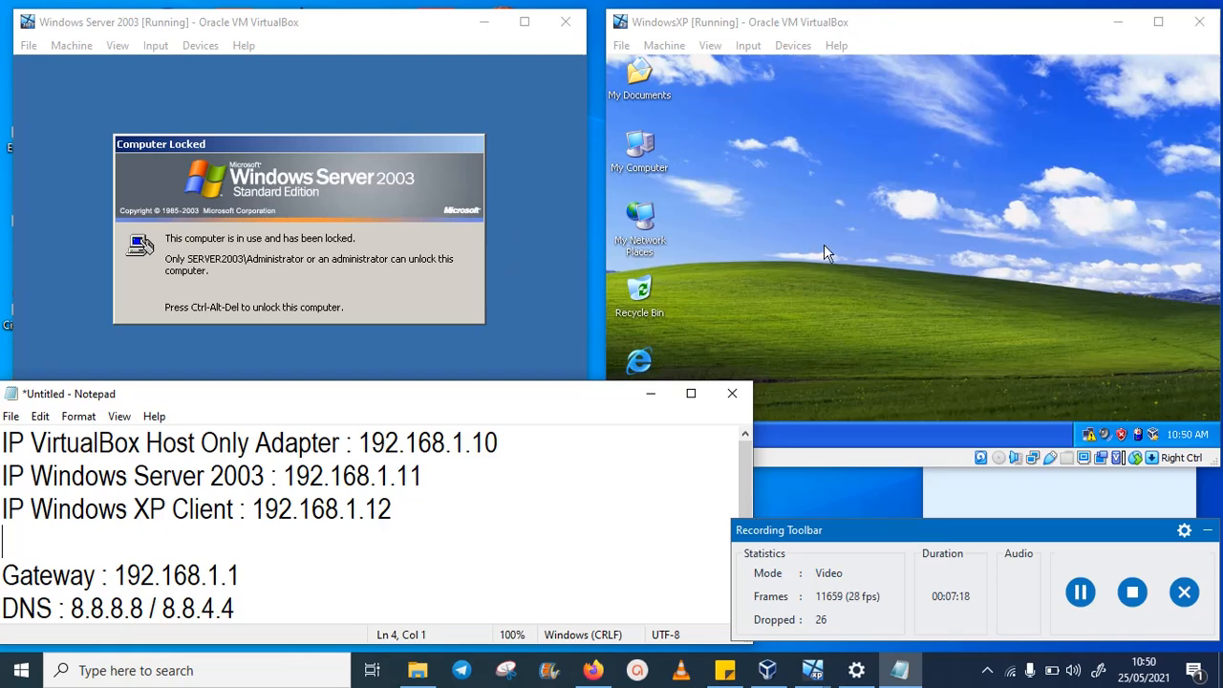
- Highlight the Windows XP Client line in Notepad and bring the WindowsXP VM forward
{"action": "left_click_drag", "start_coordinate": [528, 394], "coordinate": [557, 281]}
{"action": "left_click", "coordinate": [375, 393]}
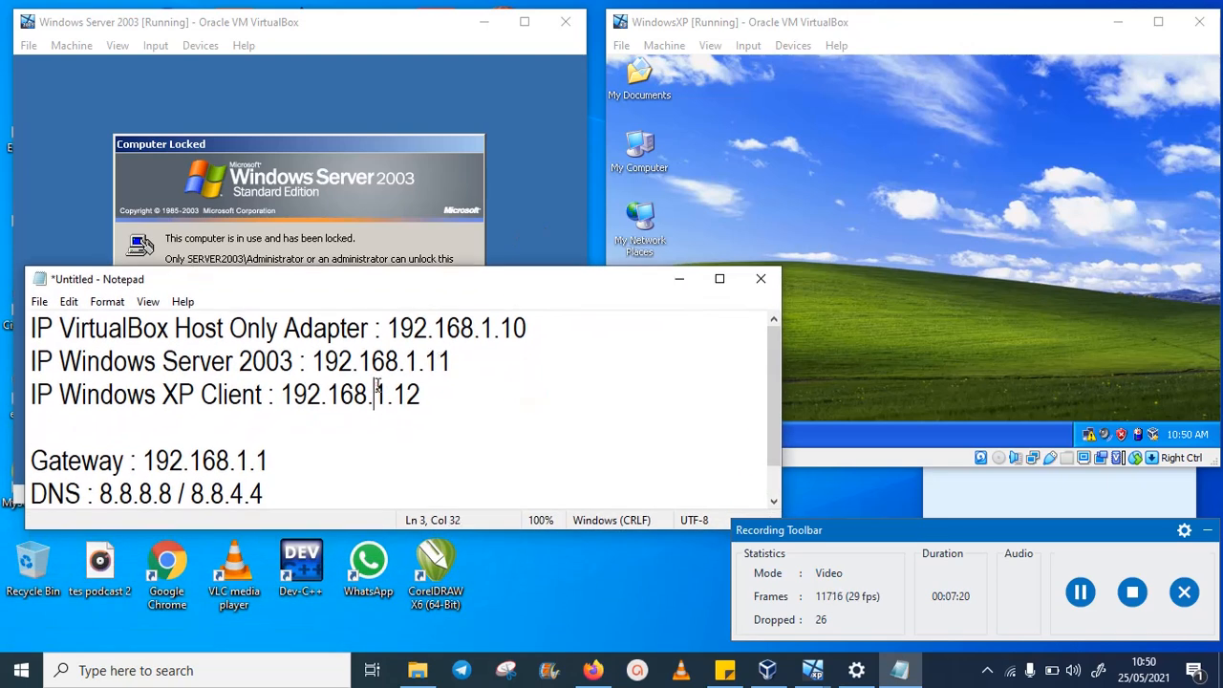
{"action": "left_click_drag", "start_coordinate": [421, 394], "coordinate": [27, 402]}
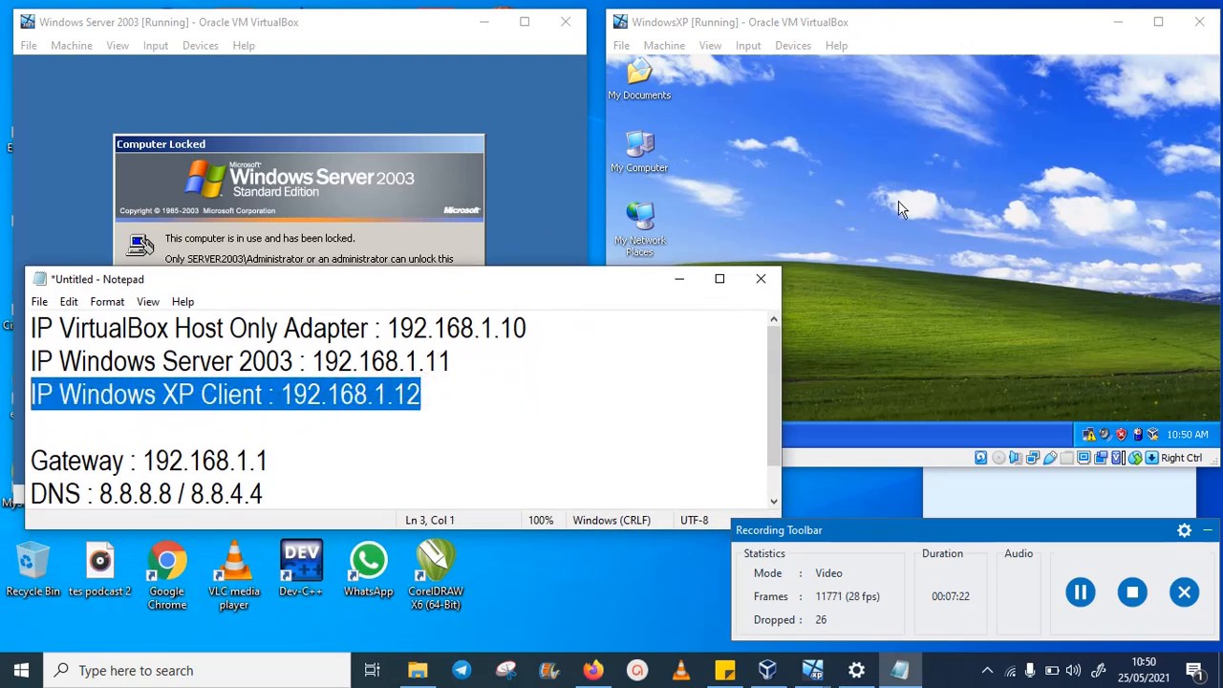
{"action": "left_click", "coordinate": [932, 177]}
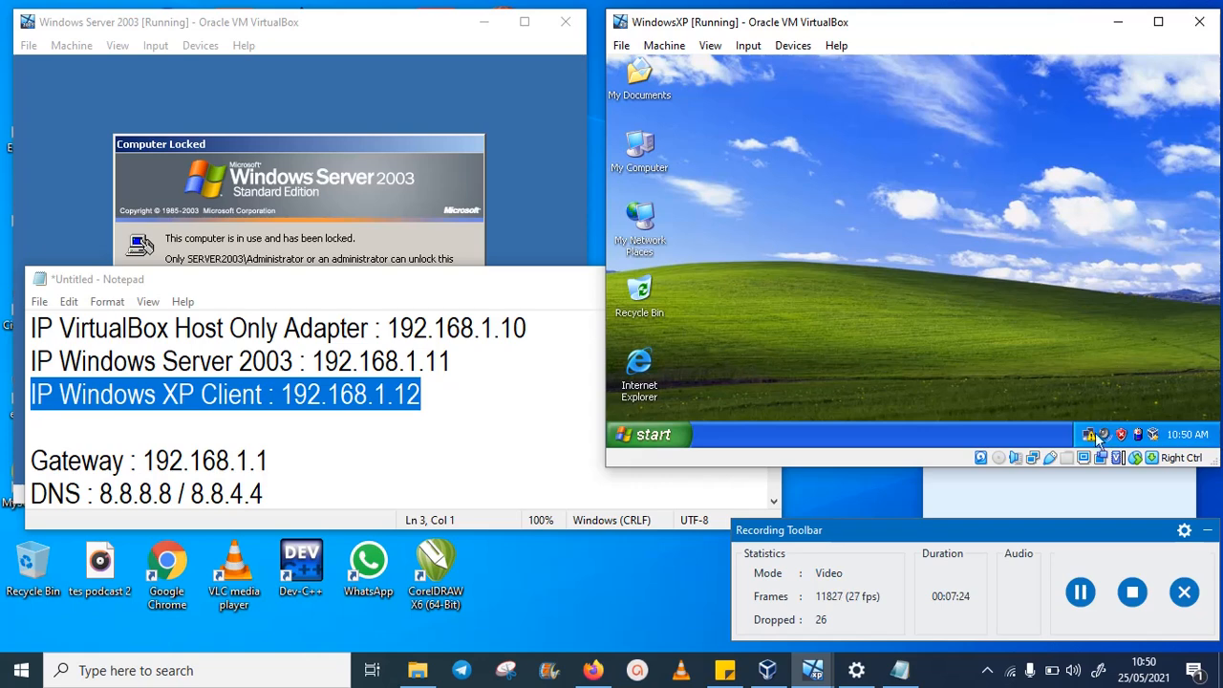
- In the XP guest, open Local Area Connection's Internet Protocol (TCP/IP) properties and choose Use the following IP address
{"action": "right_click", "coordinate": [646, 223]}
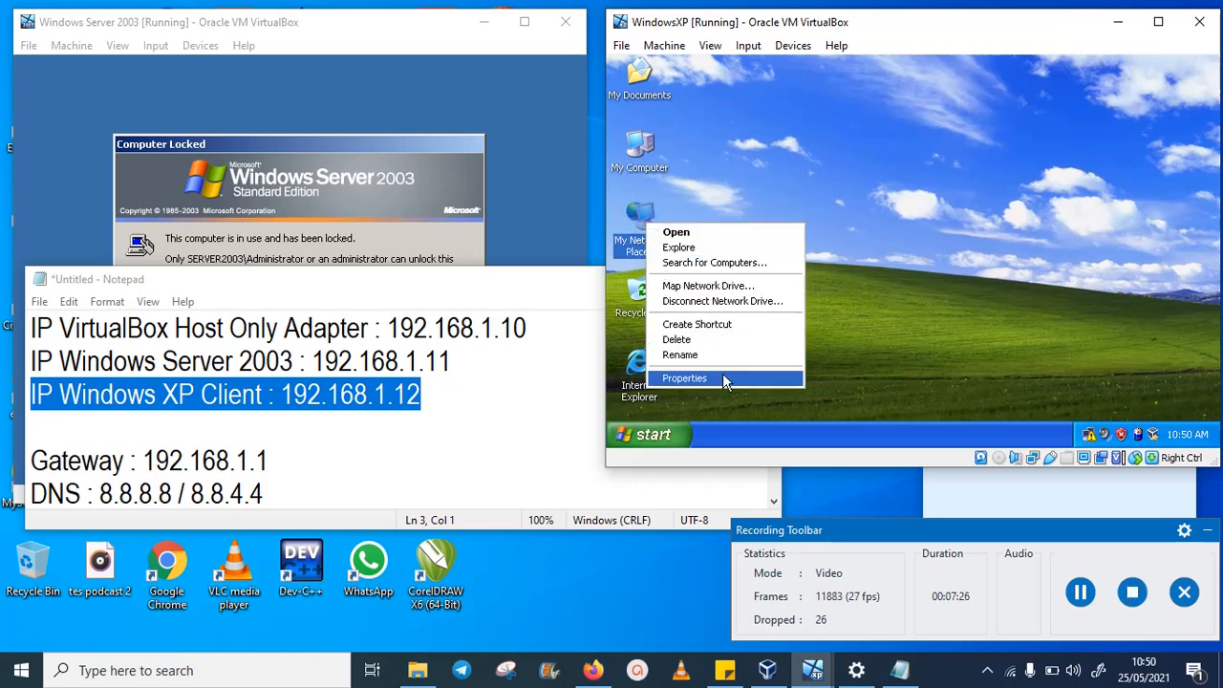
{"action": "left_click", "coordinate": [723, 375]}
{"action": "left_click_drag", "start_coordinate": [868, 98], "coordinate": [971, 77]}
{"action": "left_click", "coordinate": [902, 208]}
{"action": "right_click", "coordinate": [902, 208]}
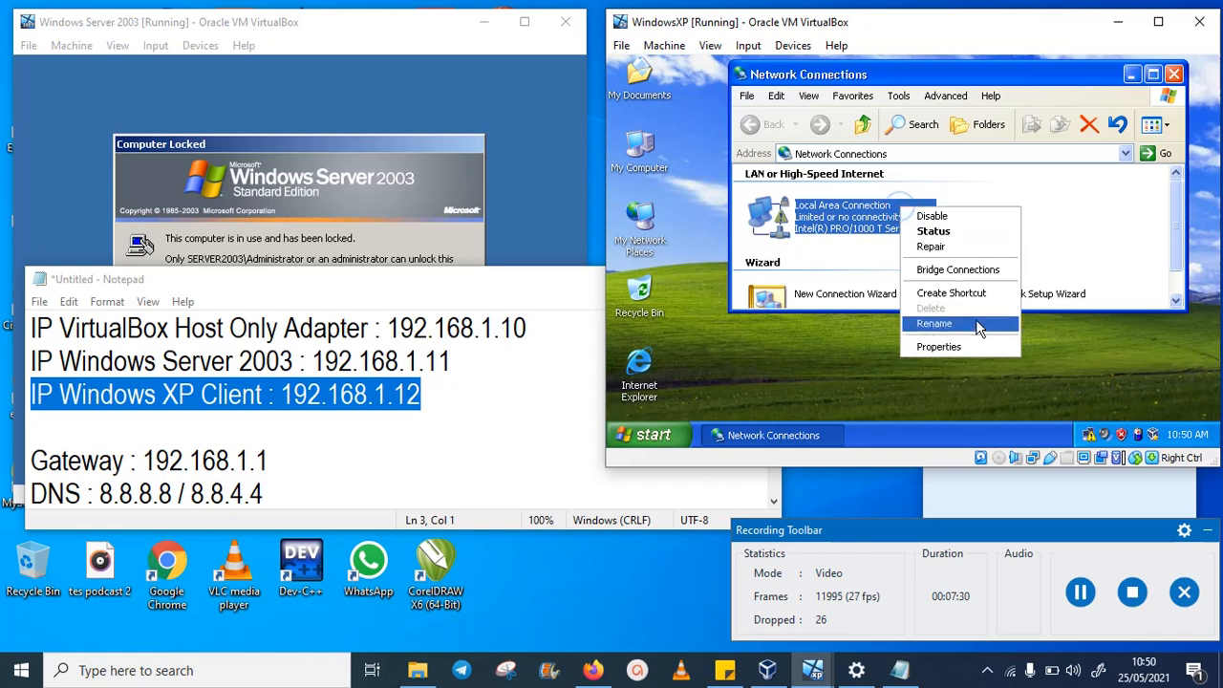
{"action": "left_click", "coordinate": [977, 347]}
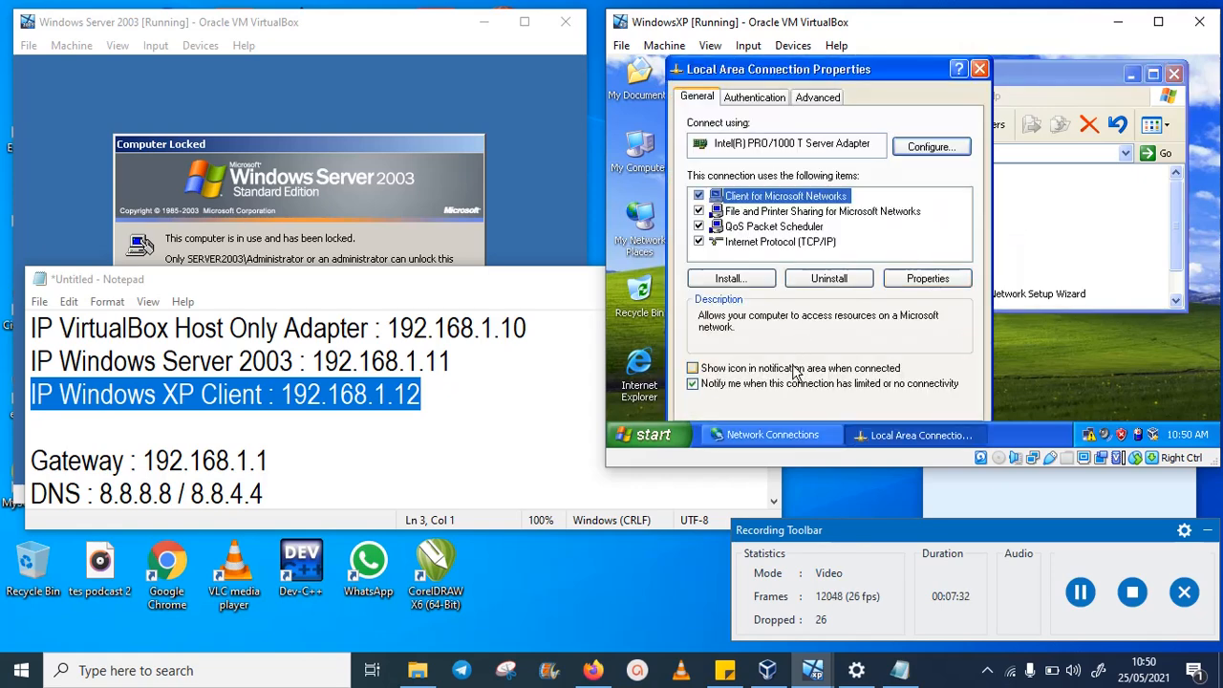
{"action": "left_click", "coordinate": [793, 226]}
{"action": "left_click", "coordinate": [794, 242]}
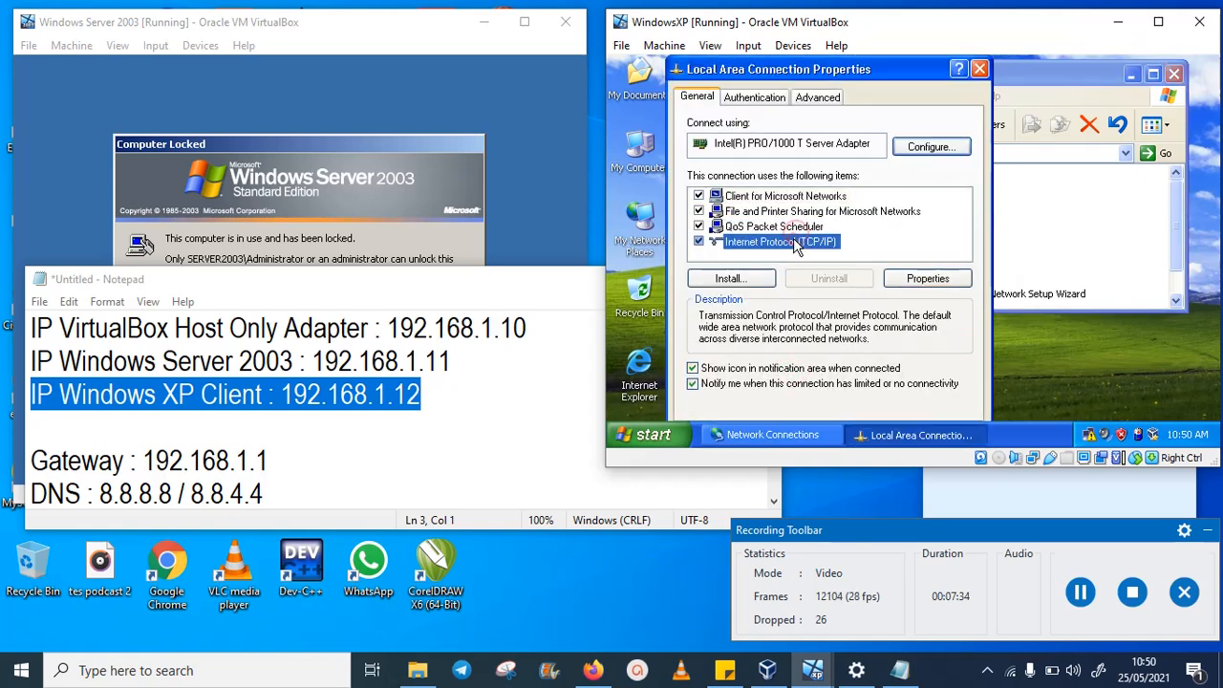
{"action": "left_click", "coordinate": [929, 279]}
{"action": "left_click", "coordinate": [817, 196]}
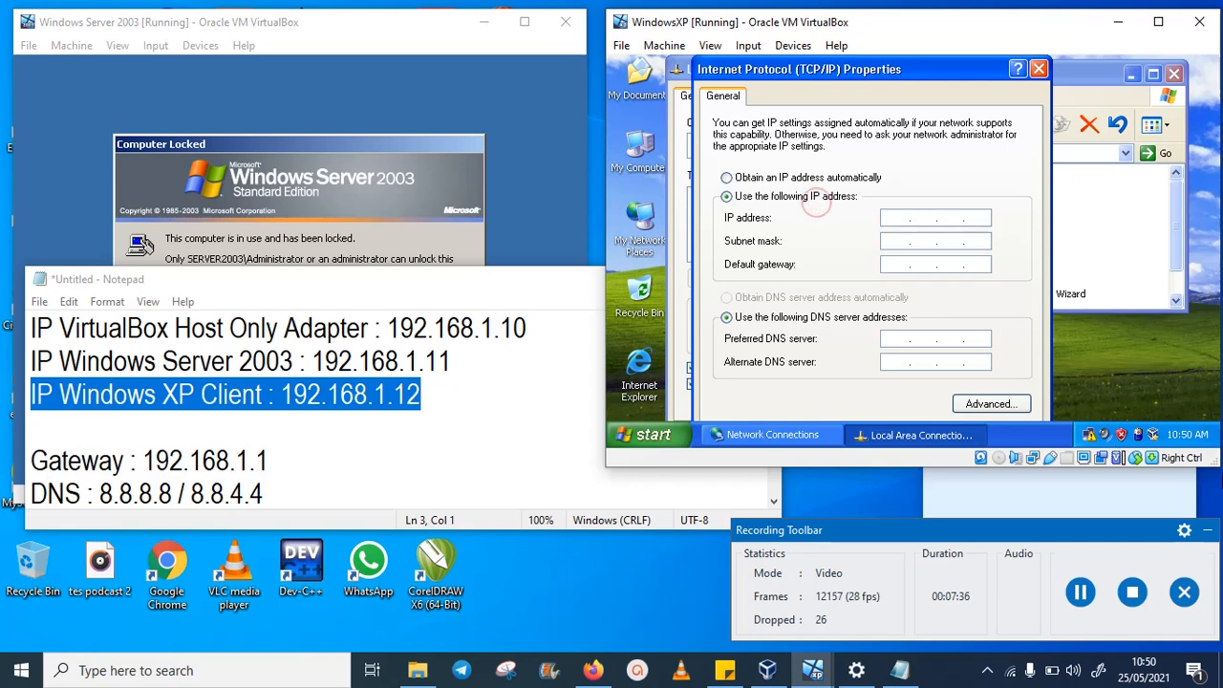
{"action": "left_click_drag", "start_coordinate": [1210, 462], "coordinate": [1202, 526]}
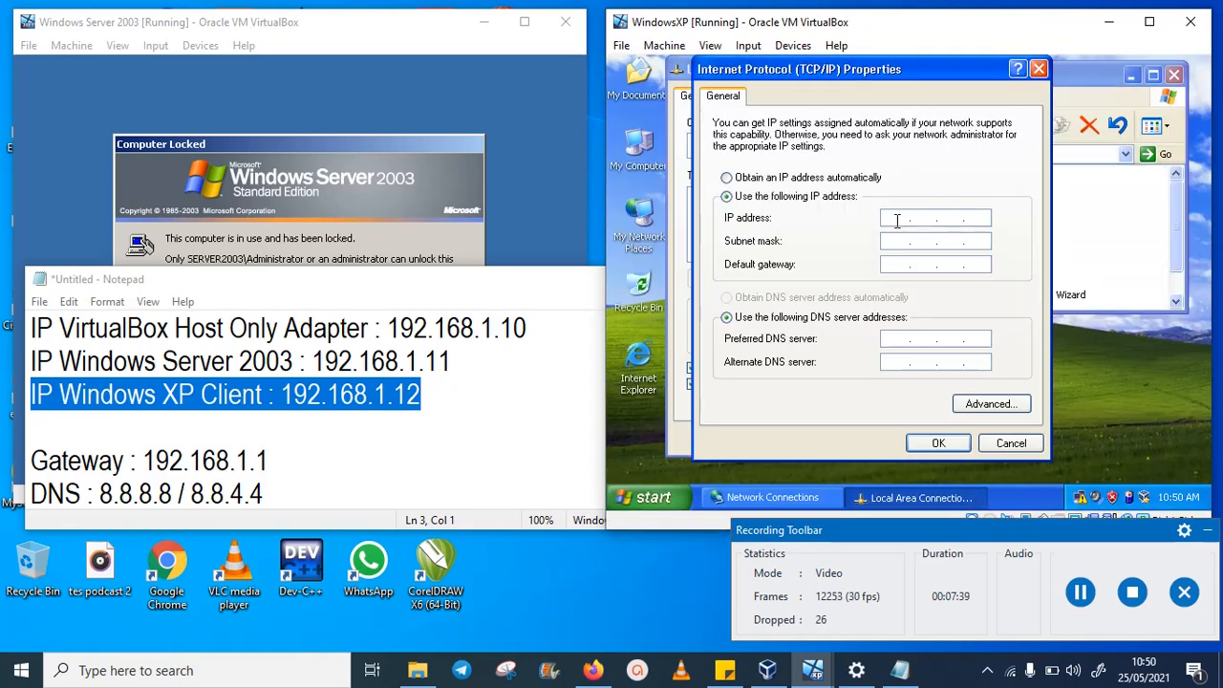
- Enter IP 192.168.1.12, default mask, gateway 192.168.1.1 and DNS 8.8.8.8 / 8.8.4.4, then click OK
{"action": "left_click", "coordinate": [897, 220]}
{"action": "type", "text": "1"}
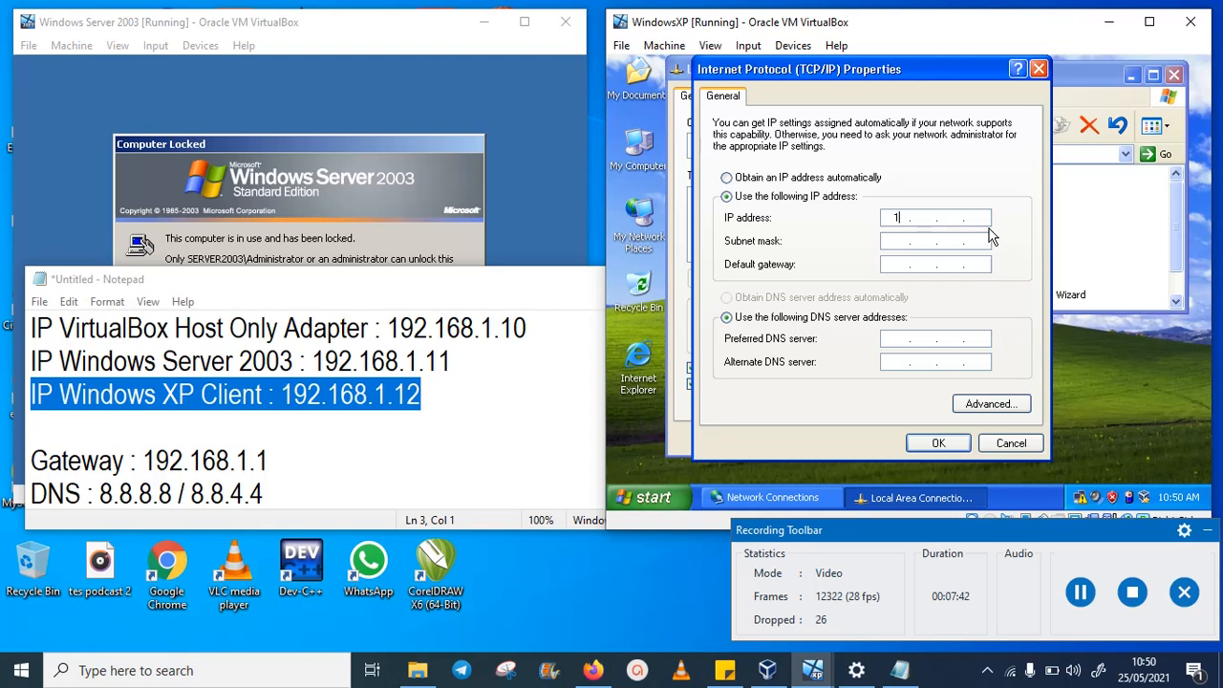
{"action": "type", "text": "92.168.1.12"}
{"action": "key", "text": "Tab"}
{"action": "type", "text": "192 . "}
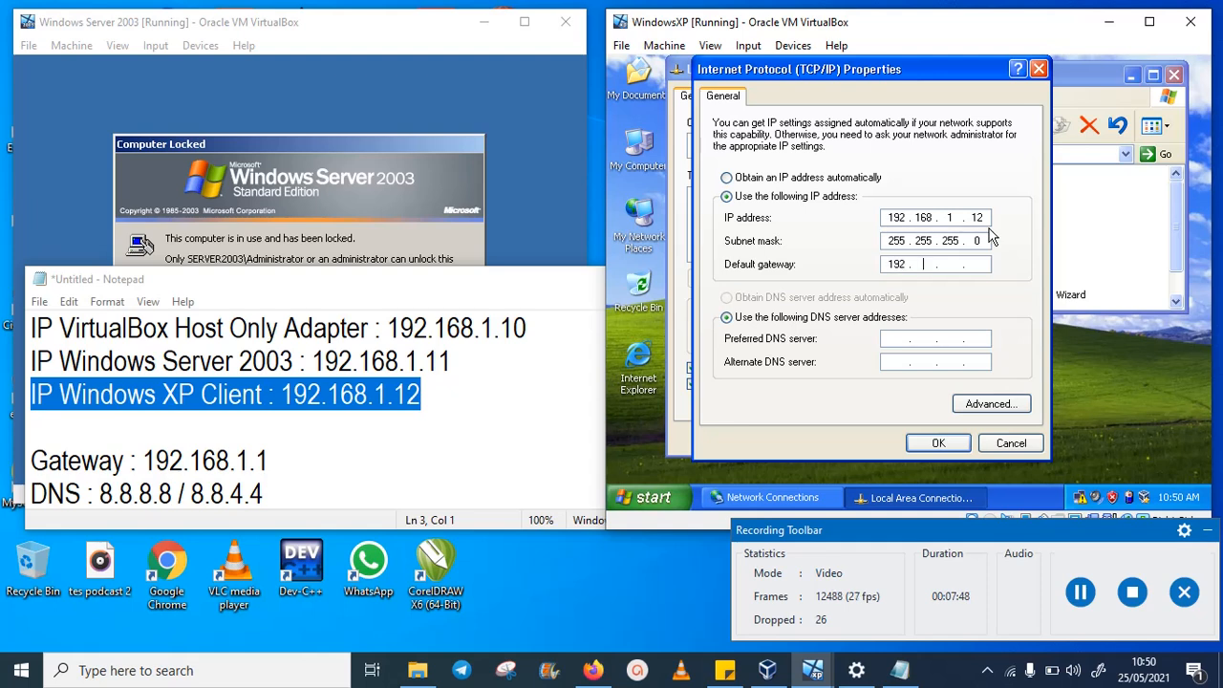
{"action": "type", "text": "168 . 1 . 1"}
{"action": "key", "text": "Tab"}
{"action": "key", "text": "Tab"}
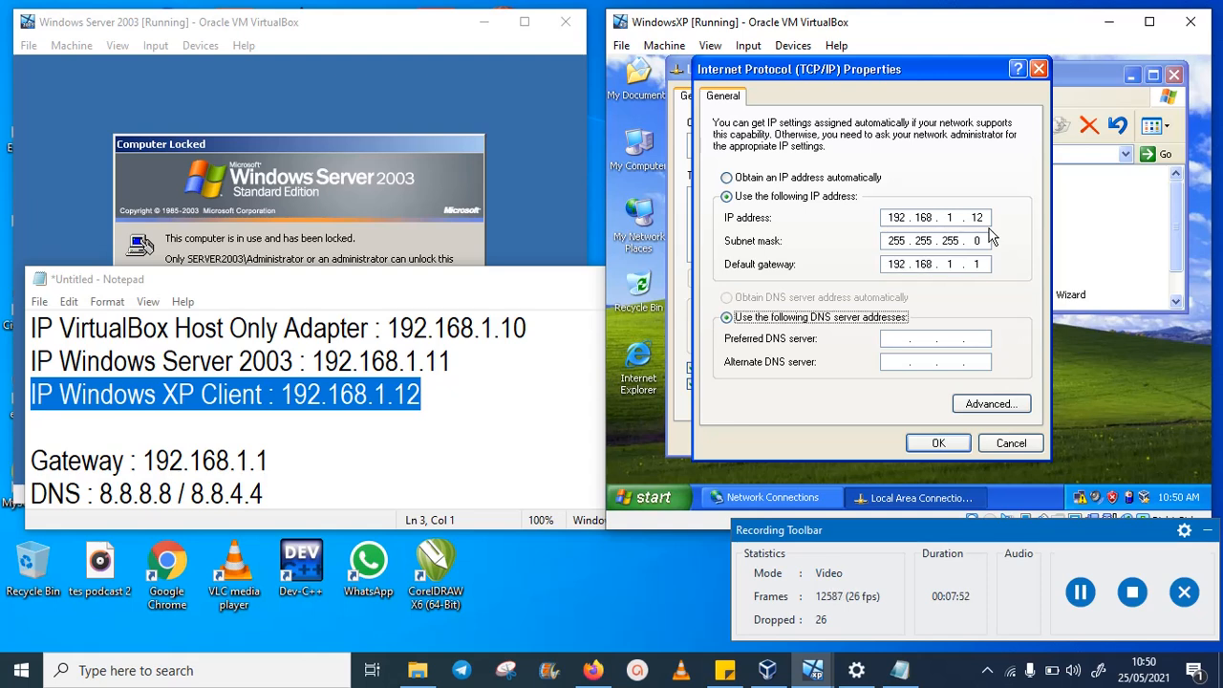
{"action": "type", "text": "8.8.8."}
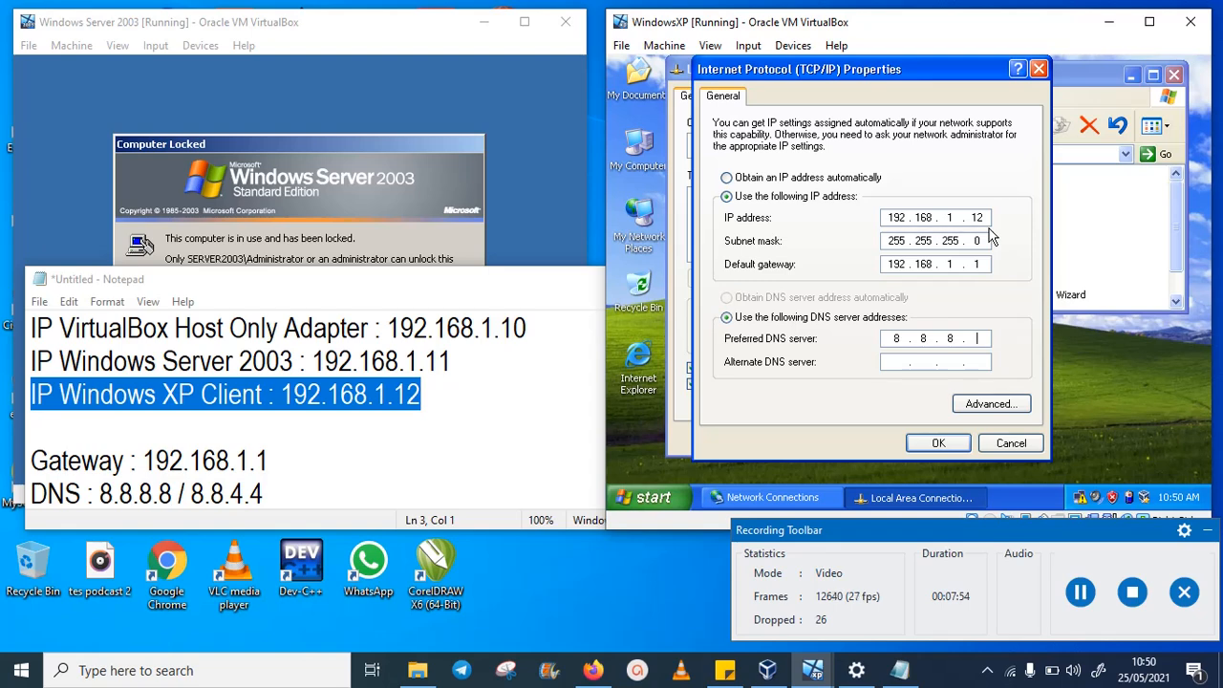
{"action": "type", "text": "8.8.4.4"}
{"action": "left_click", "coordinate": [939, 444]}
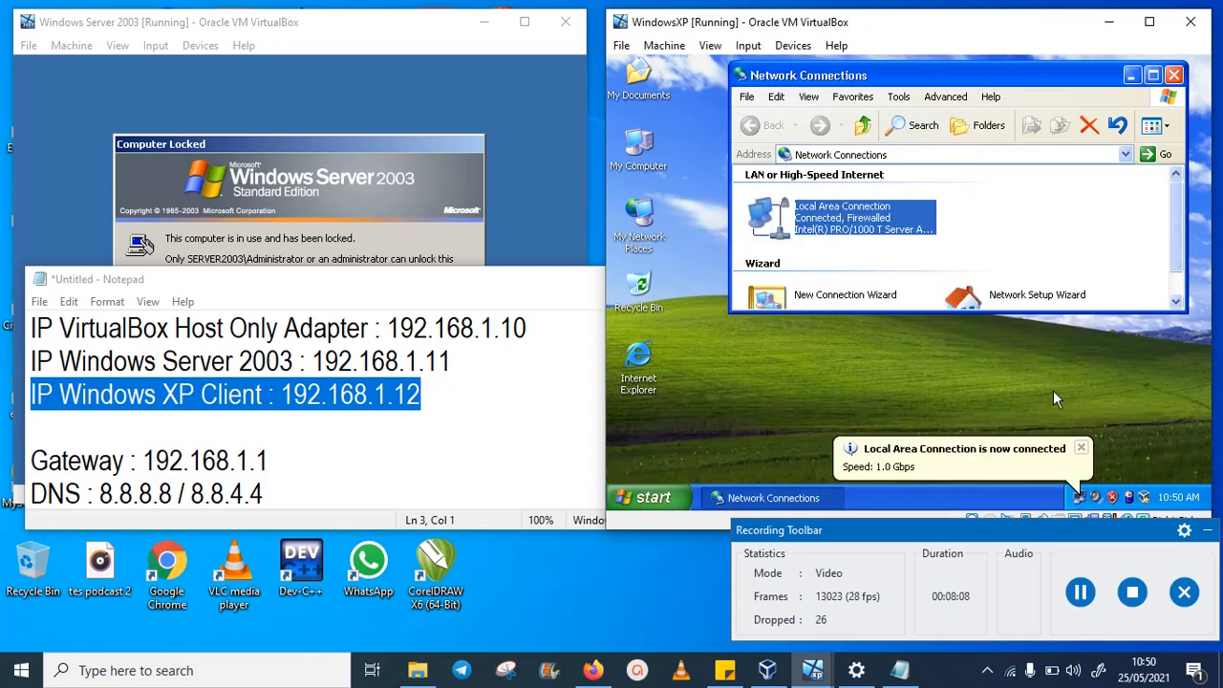
- Send Ctrl-Alt-Del to the Windows Server 2003 VM via the Input > Keyboard menu
{"action": "left_click_drag", "start_coordinate": [372, 289], "coordinate": [992, 223]}
{"action": "left_click", "coordinate": [272, 24]}
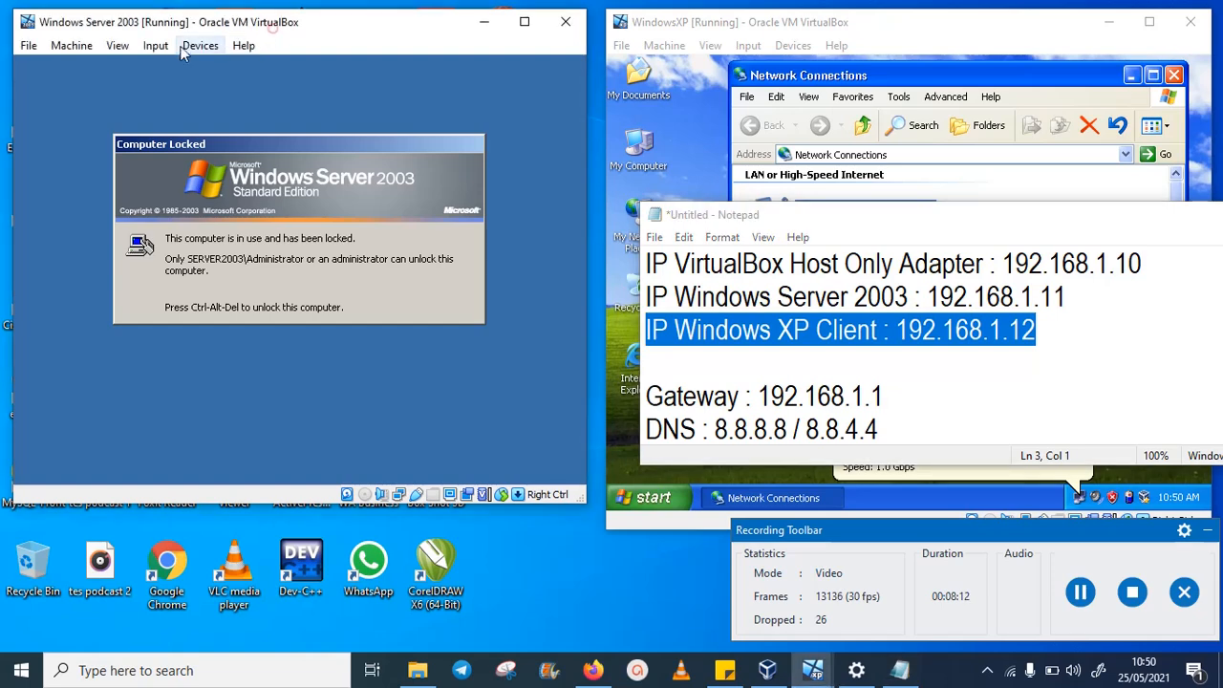
{"action": "left_click", "coordinate": [192, 47]}
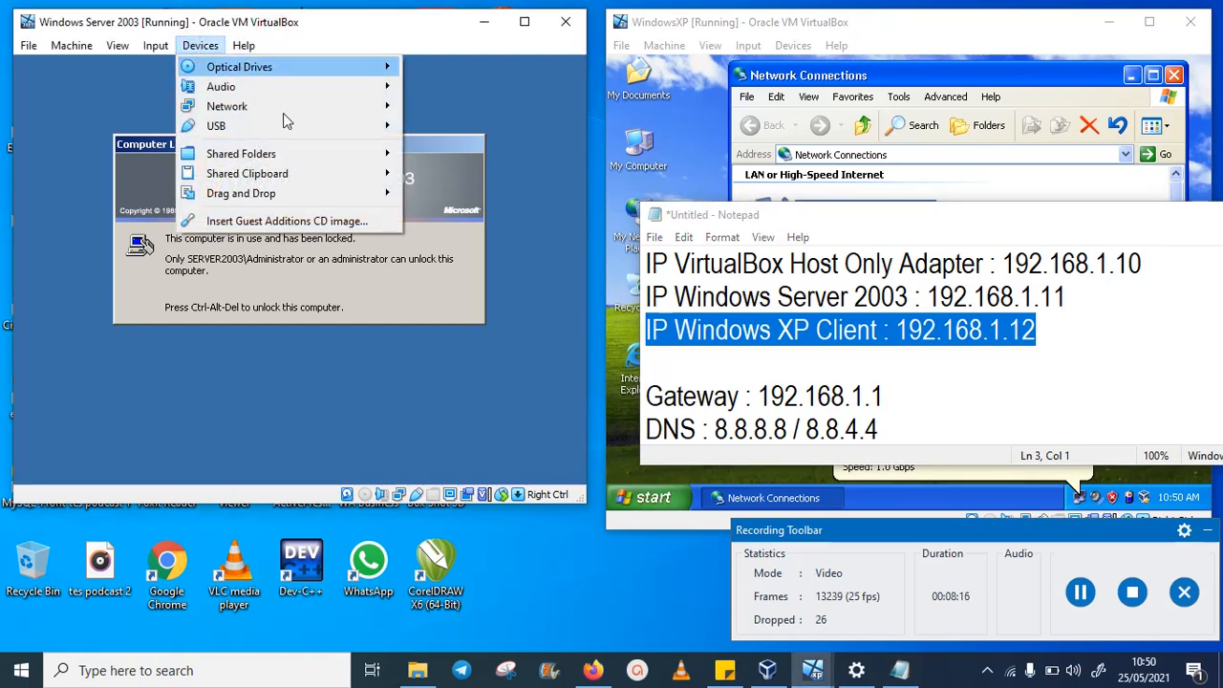
{"action": "mouse_move", "coordinate": [156, 45]}
{"action": "mouse_move", "coordinate": [173, 72]}
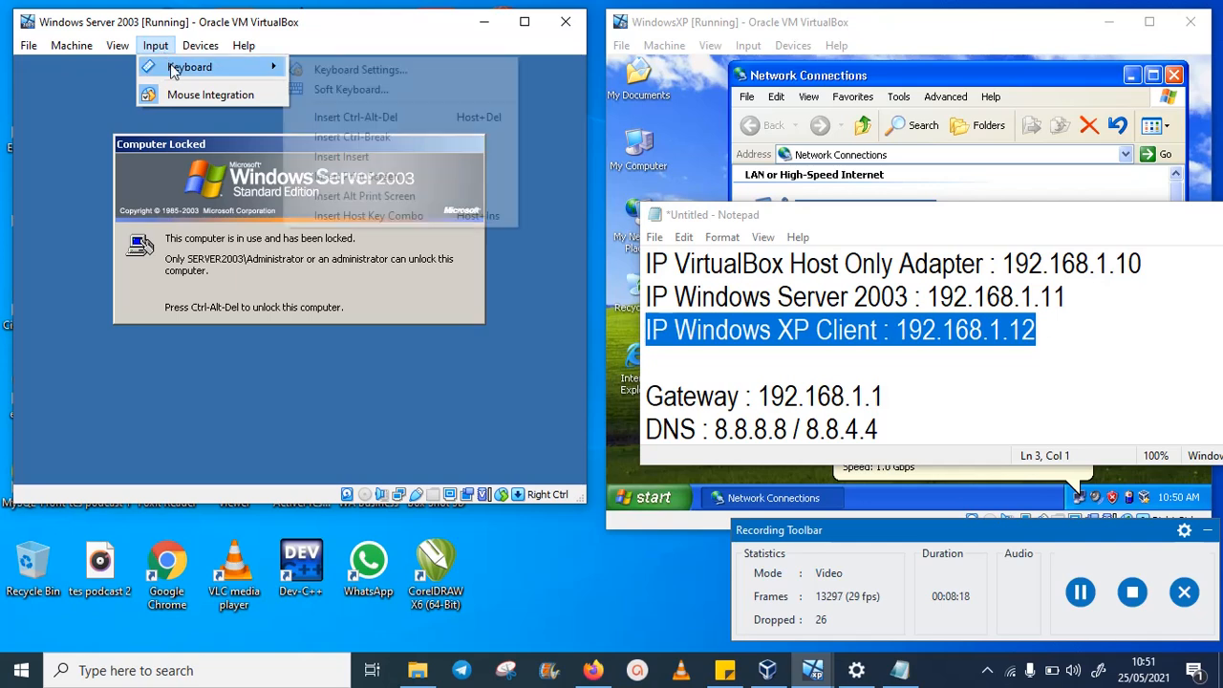
{"action": "left_click", "coordinate": [407, 119]}
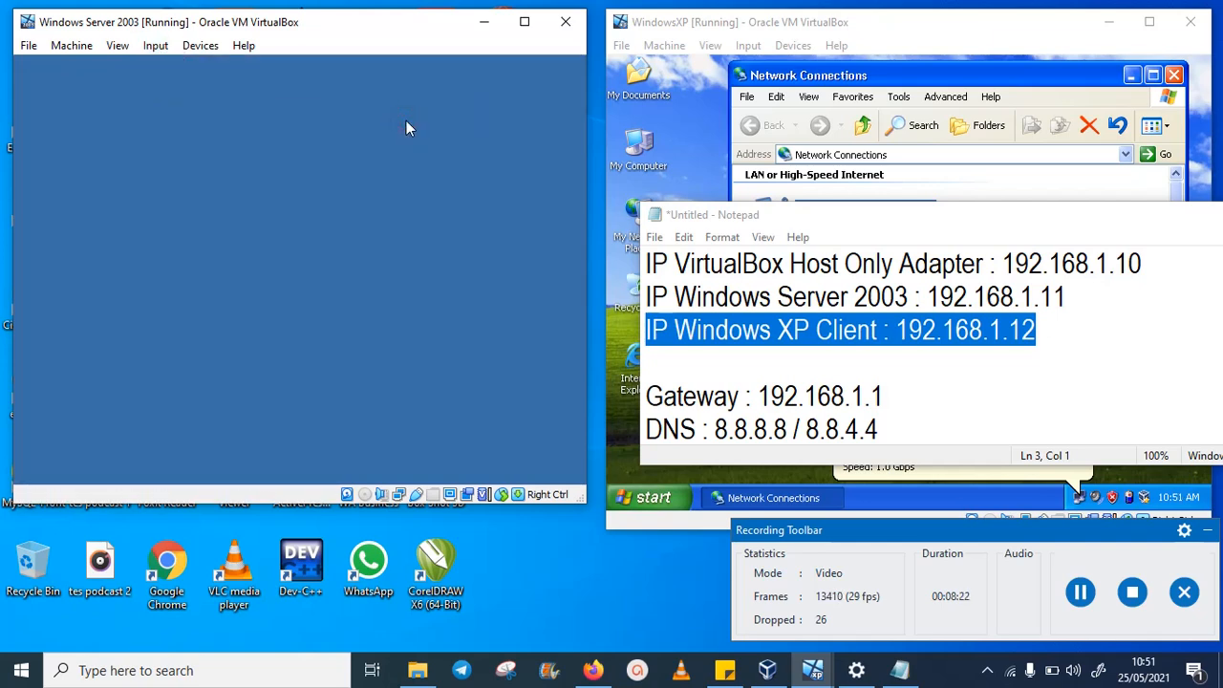
- Log in to the server as Administrator by entering the account password
{"action": "left_click", "coordinate": [795, 313]}
{"action": "left_click_drag", "start_coordinate": [1091, 301], "coordinate": [638, 294]}
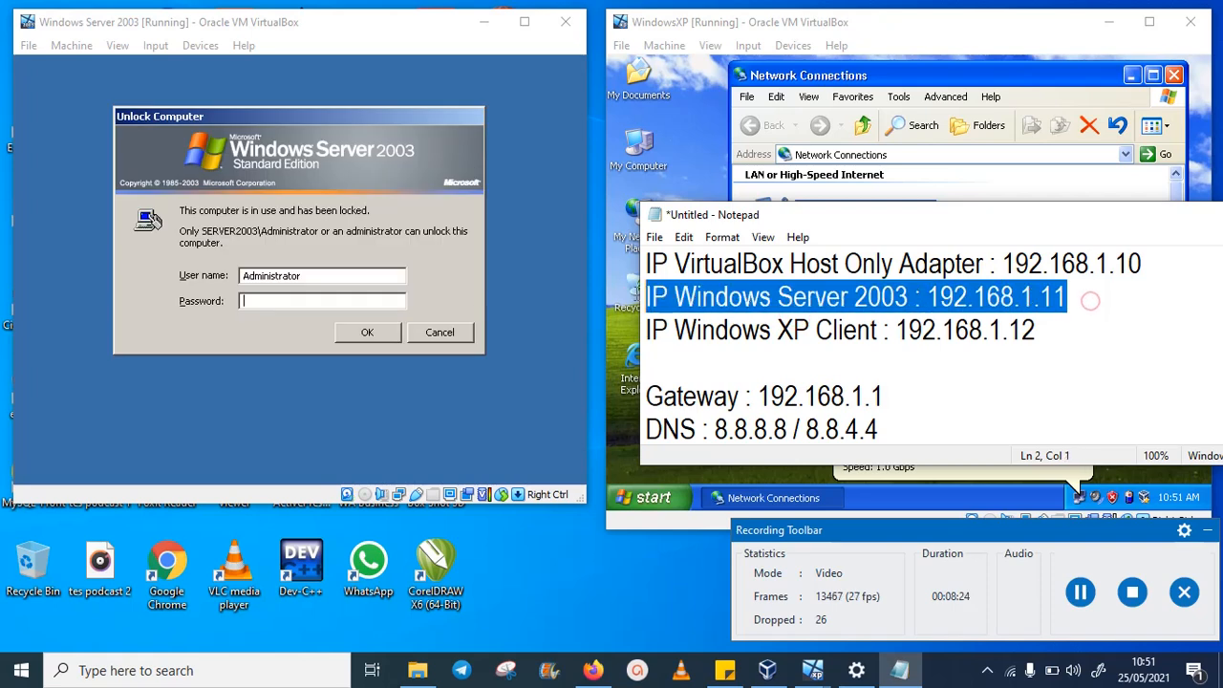
{"action": "left_click", "coordinate": [296, 299]}
{"action": "left_click", "coordinate": [297, 300]}
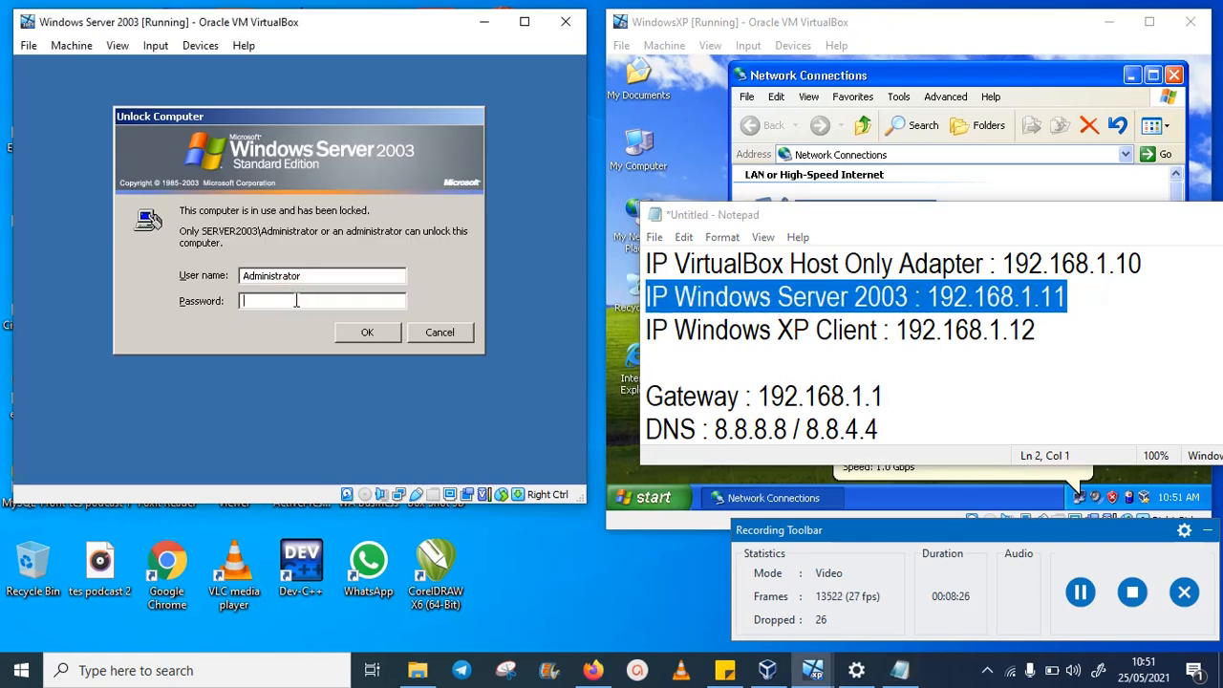
{"action": "type", "text": "1"}
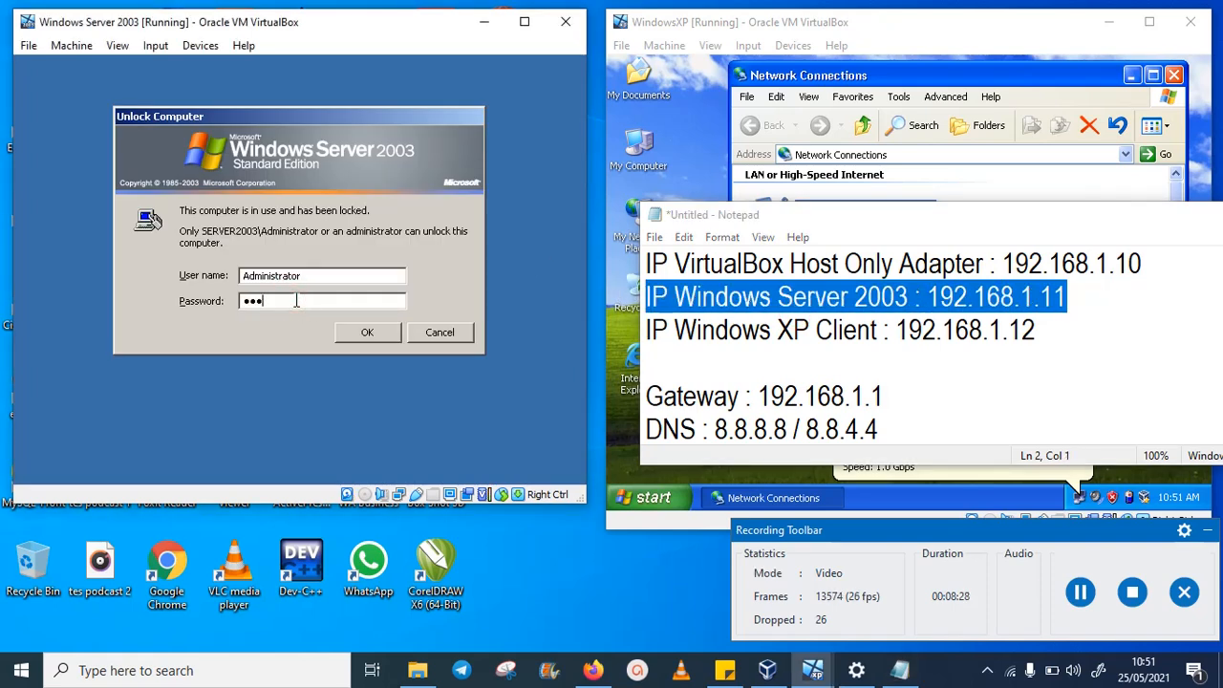
{"action": "type", "text": "23456"}
{"action": "key", "text": "Return"}
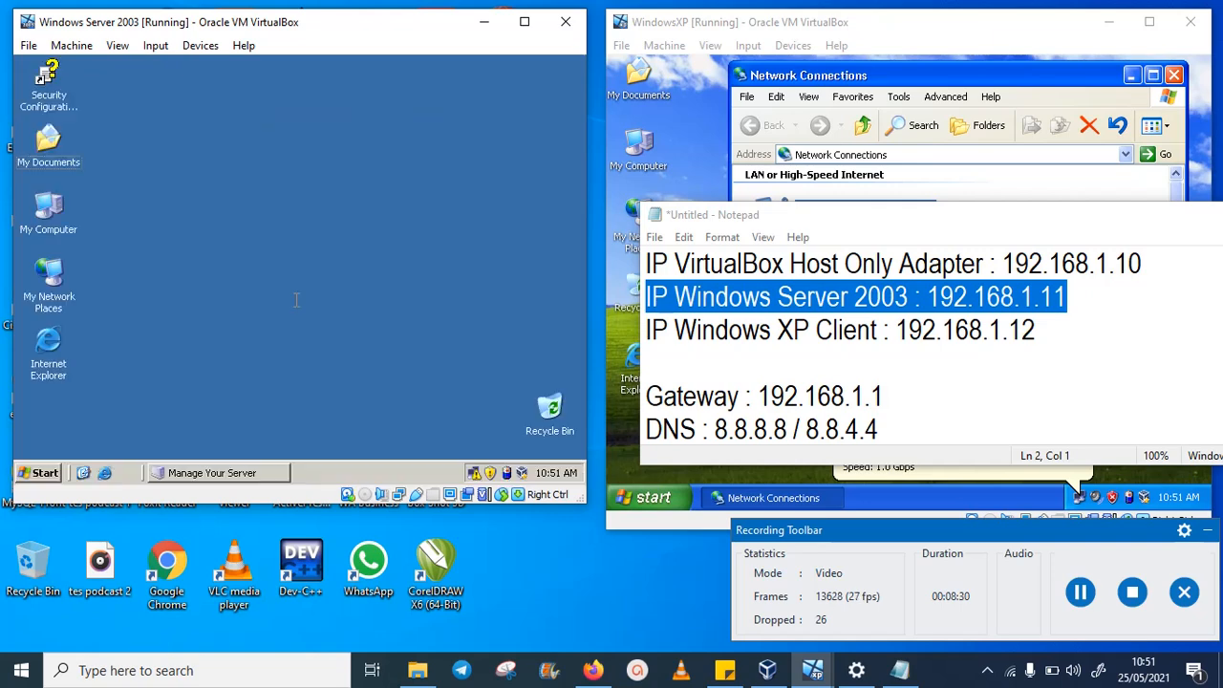
{"action": "right_click", "coordinate": [55, 275]}
{"action": "left_click", "coordinate": [148, 430]}
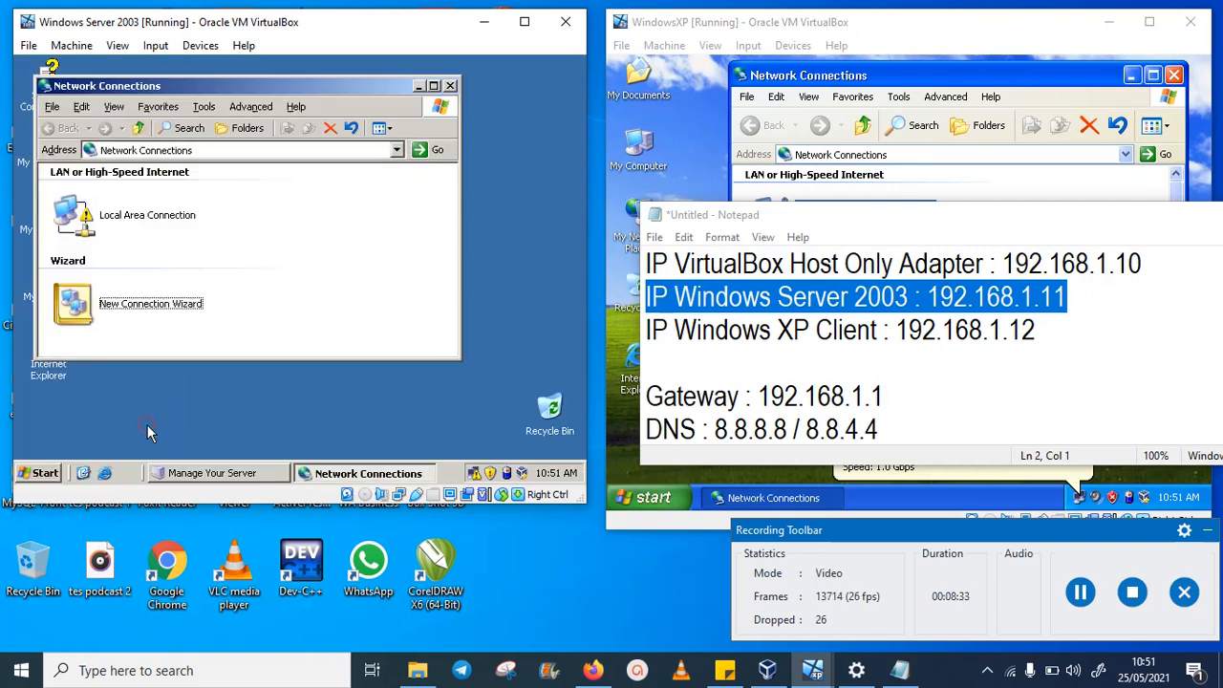
{"action": "right_click", "coordinate": [155, 218]}
{"action": "left_click", "coordinate": [196, 358]}
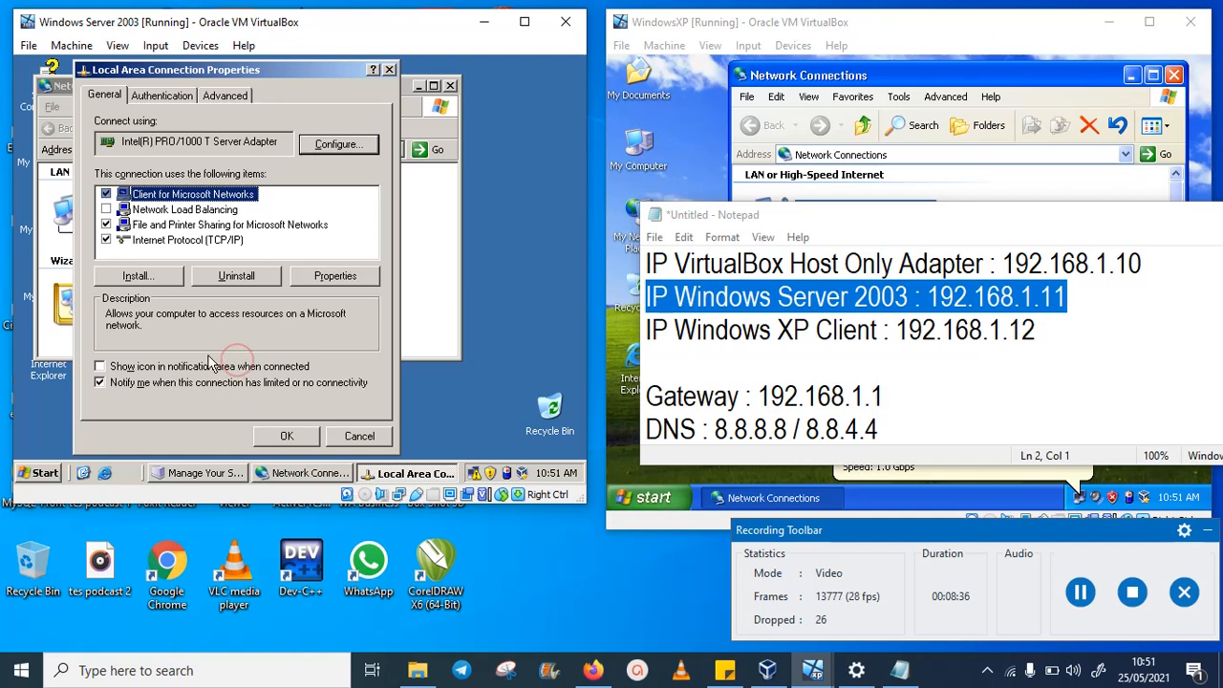
{"action": "left_click", "coordinate": [211, 366]}
{"action": "left_click", "coordinate": [205, 240]}
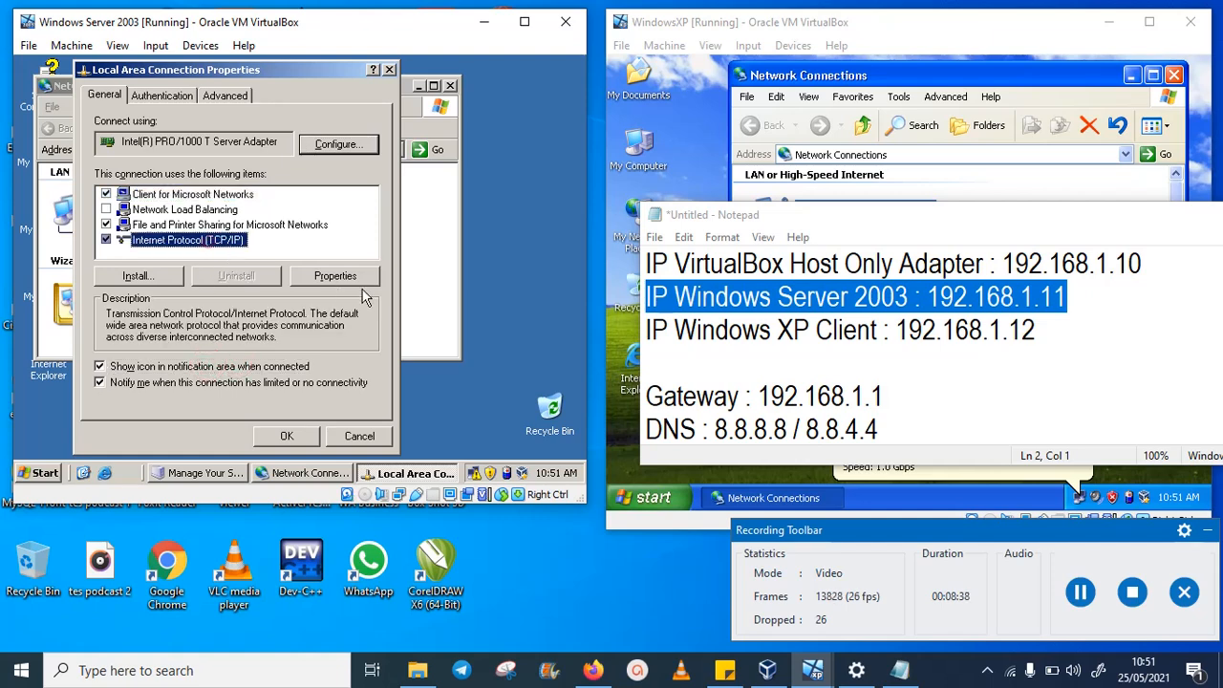
{"action": "left_click", "coordinate": [359, 279]}
{"action": "left_click", "coordinate": [245, 193]}
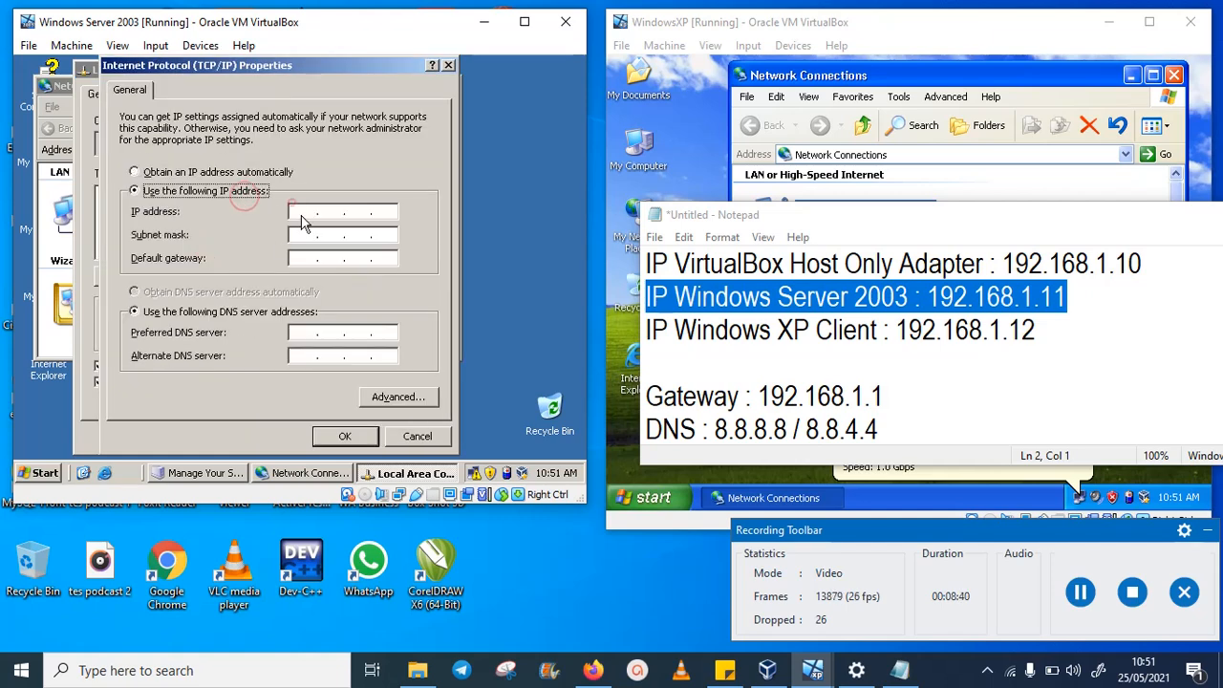
{"action": "left_click", "coordinate": [301, 216]}
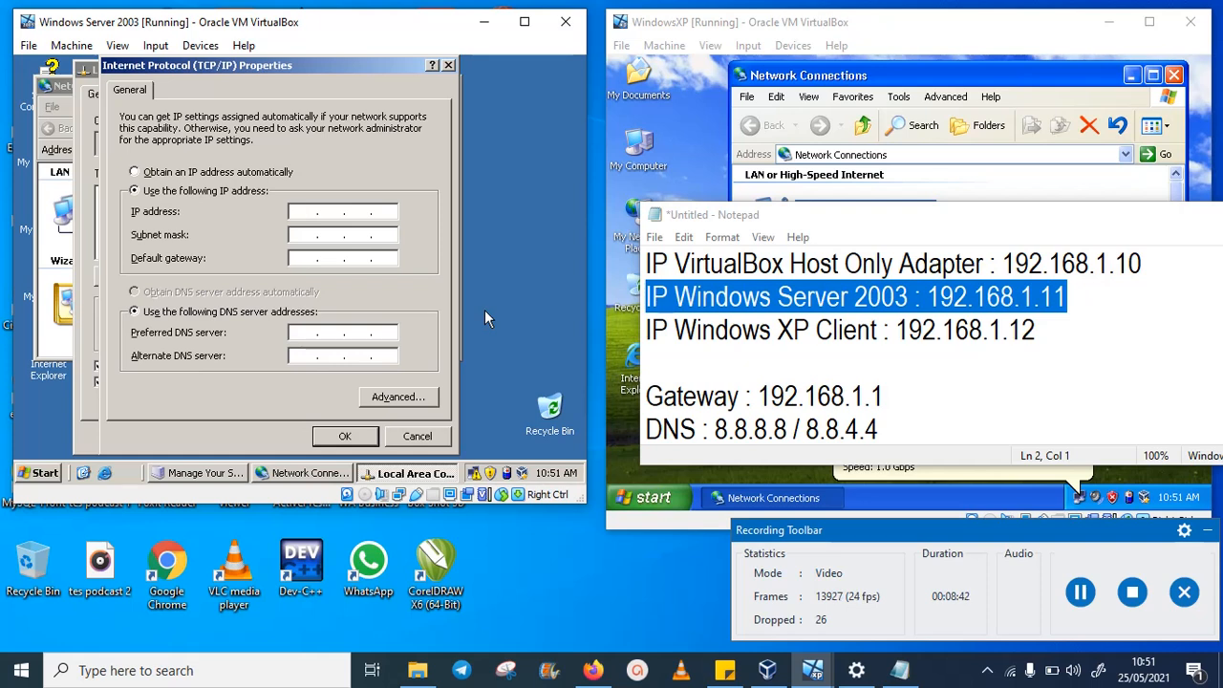
{"action": "key", "text": "Right"}
{"action": "key", "text": "Right"}
{"action": "key", "text": "Right"}
{"action": "key", "text": "Left"}
{"action": "key", "text": "Left"}
{"action": "key", "text": "Left"}
{"action": "type", "text": "192 . 168 . 1 . 11"}
{"action": "key", "text": "Tab"}
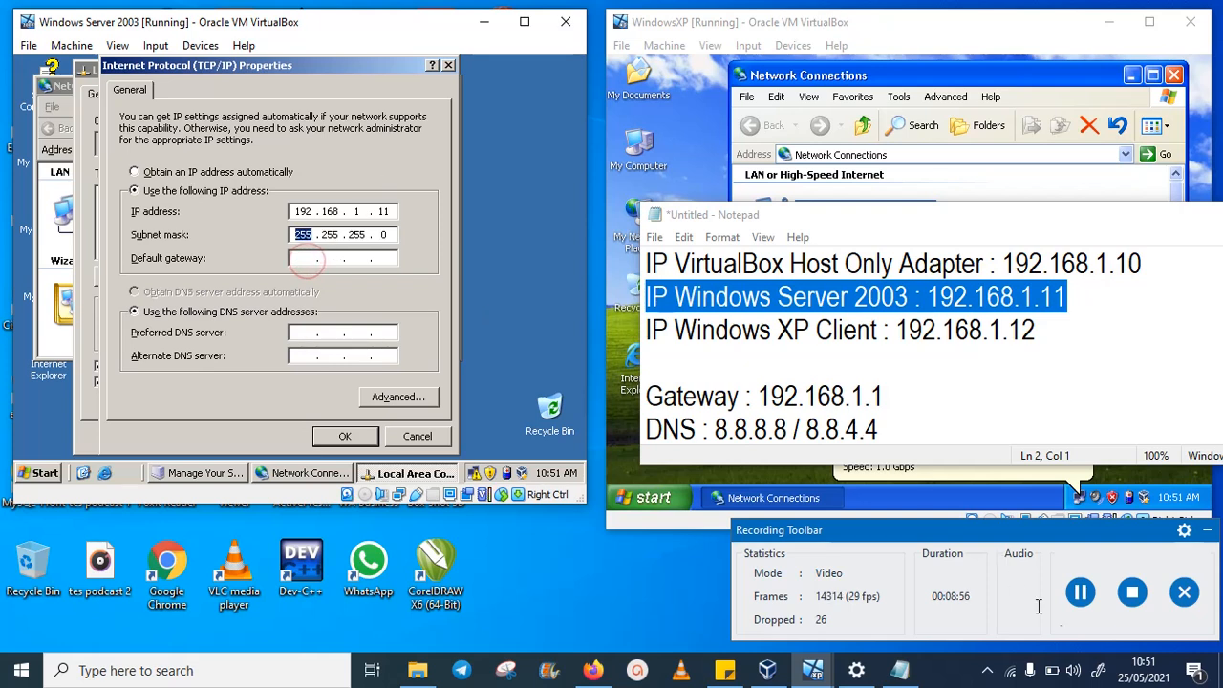
{"action": "left_click", "coordinate": [1080, 592]}
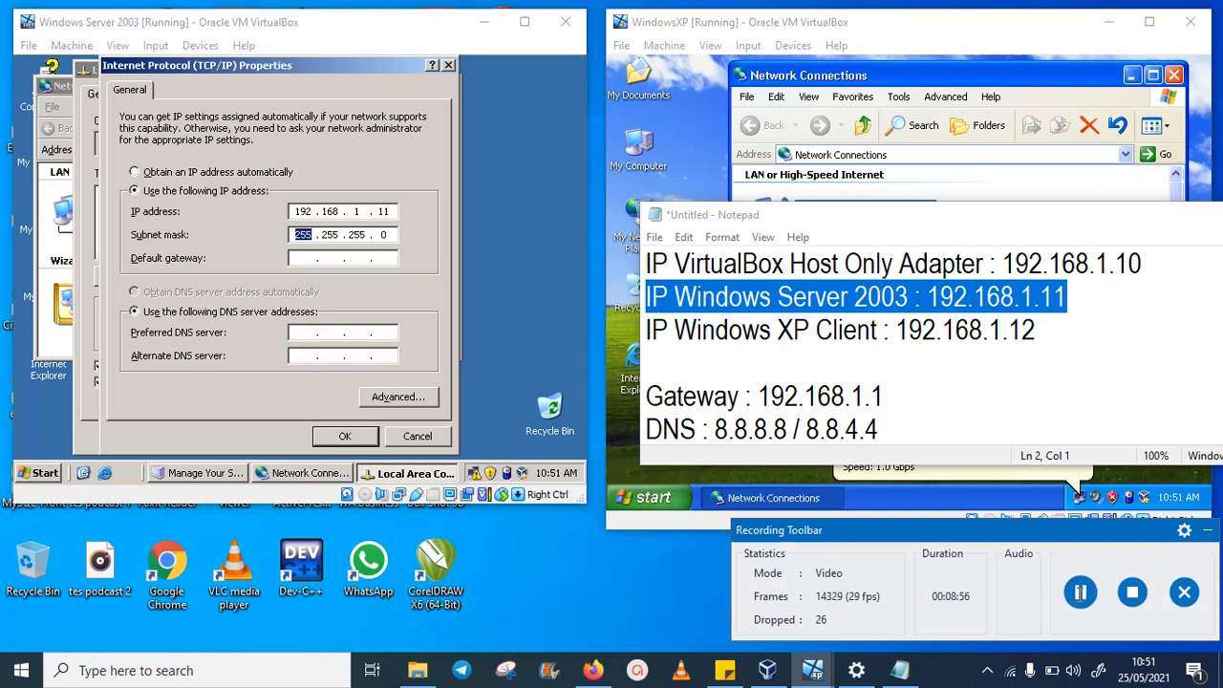
{"action": "left_click", "coordinate": [308, 258]}
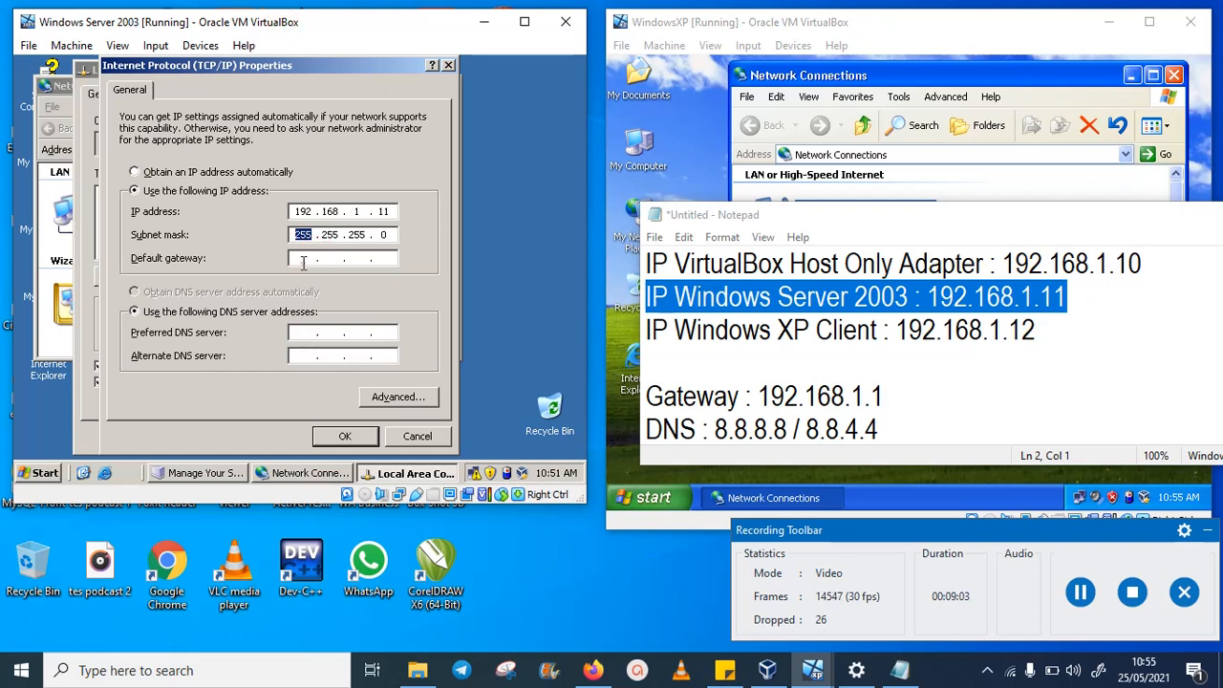
{"action": "left_click", "coordinate": [304, 263]}
{"action": "left_click", "coordinate": [350, 254]}
{"action": "left_click", "coordinate": [1080, 593]}
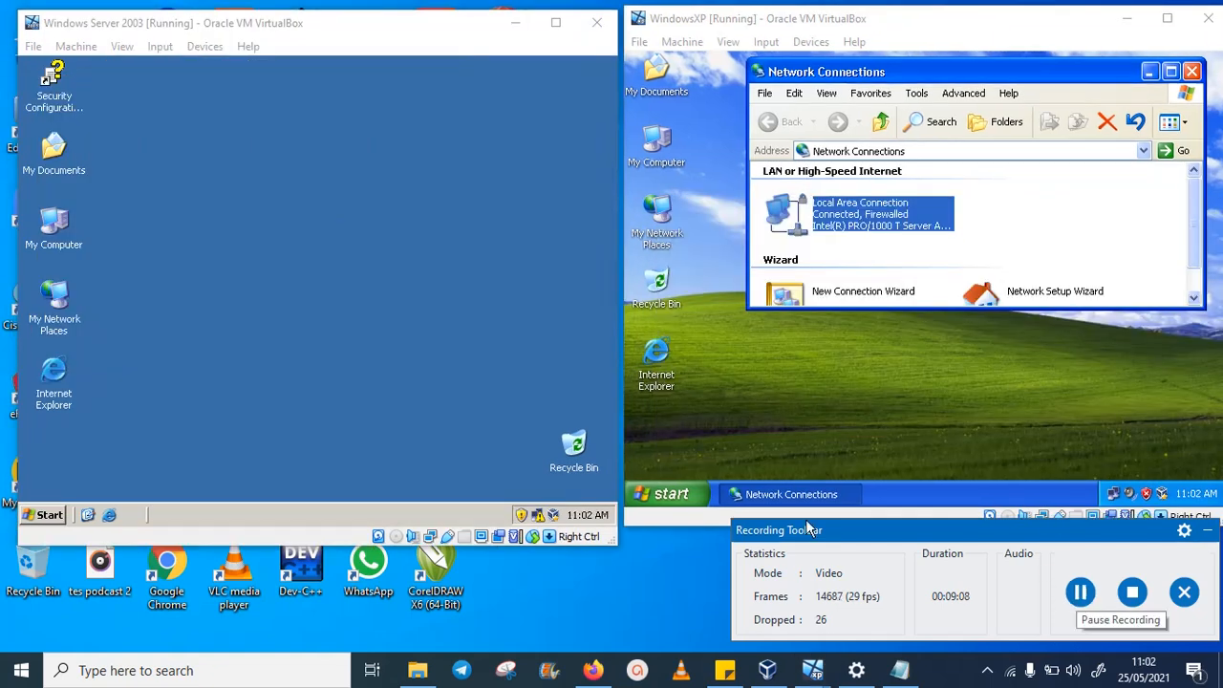
{"action": "left_click", "coordinate": [362, 343]}
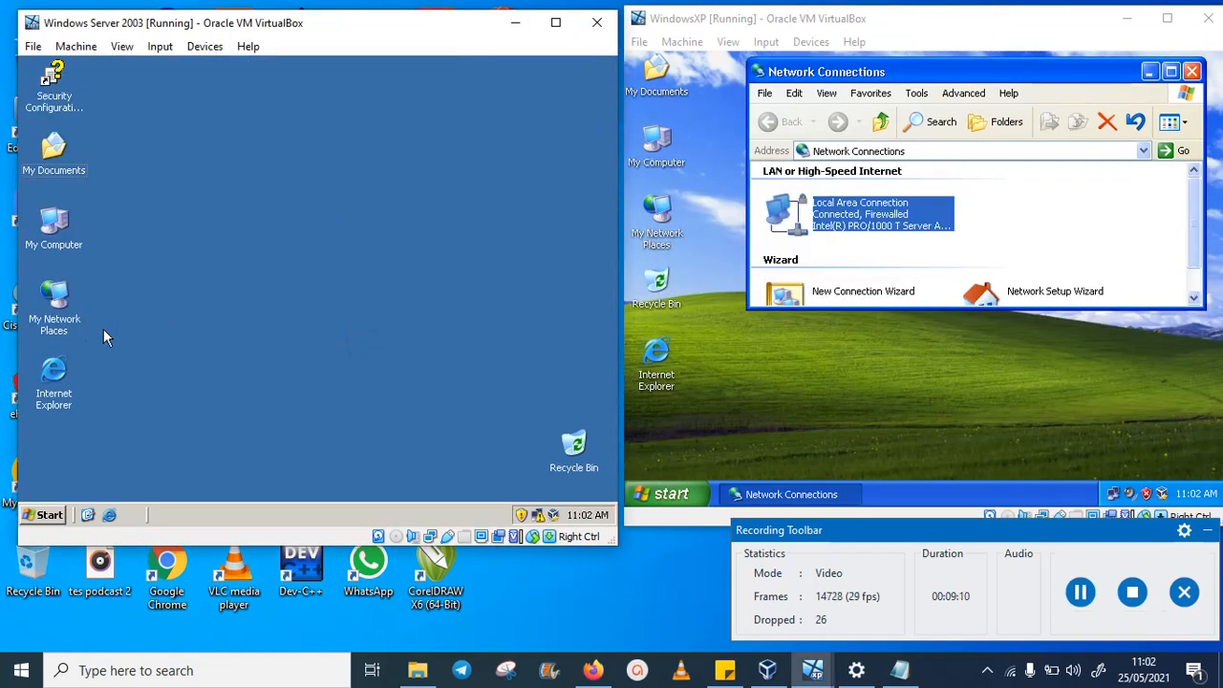
- Open the Internet Protocol (TCP/IP) properties of the server's Local Area Connection
{"action": "left_click", "coordinate": [57, 300]}
{"action": "right_click", "coordinate": [58, 300]}
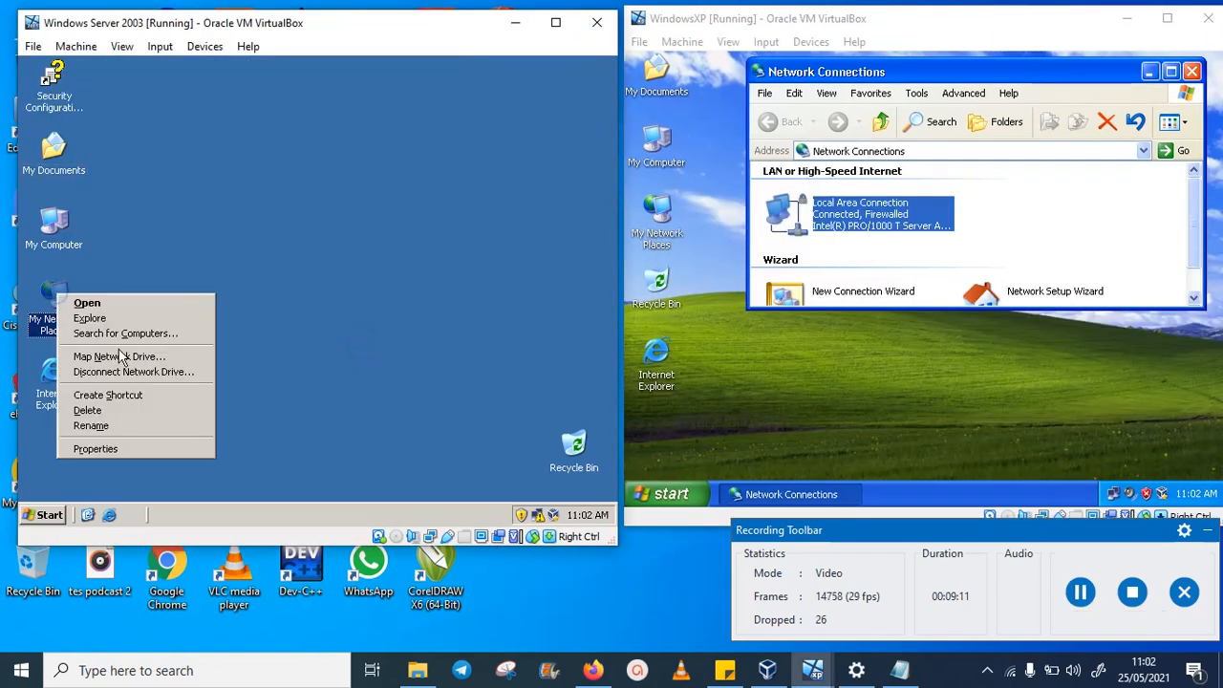
{"action": "left_click", "coordinate": [187, 453]}
{"action": "right_click", "coordinate": [200, 277]}
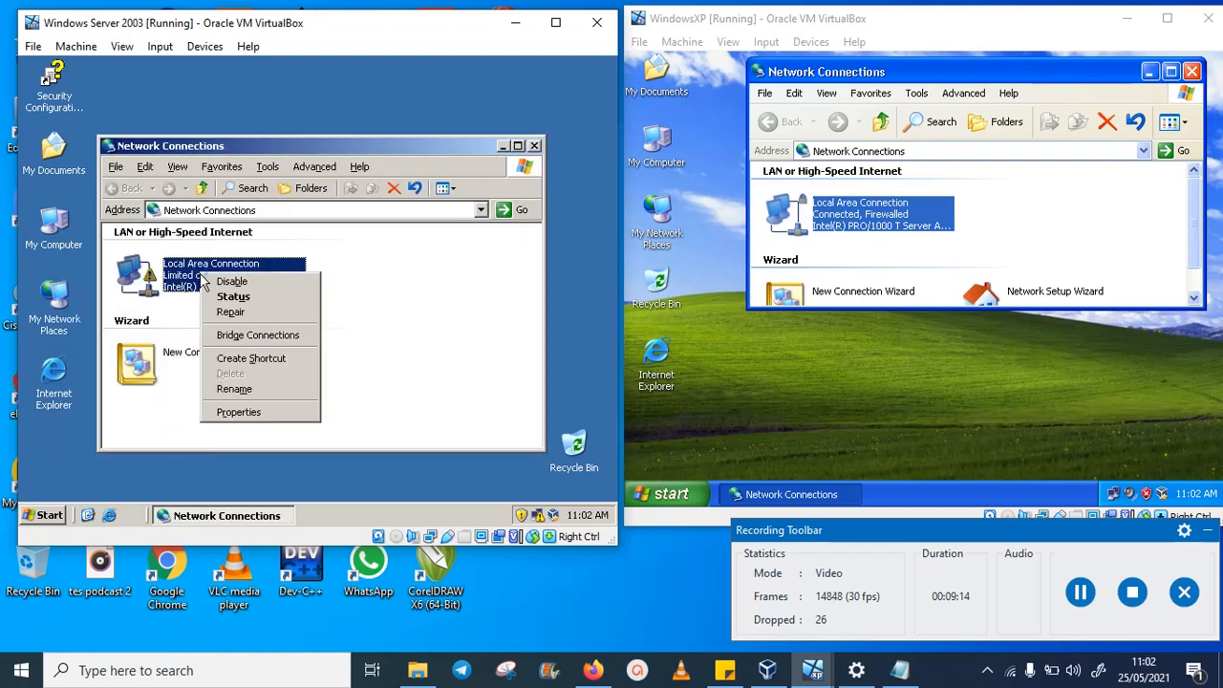
{"action": "left_click", "coordinate": [293, 423]}
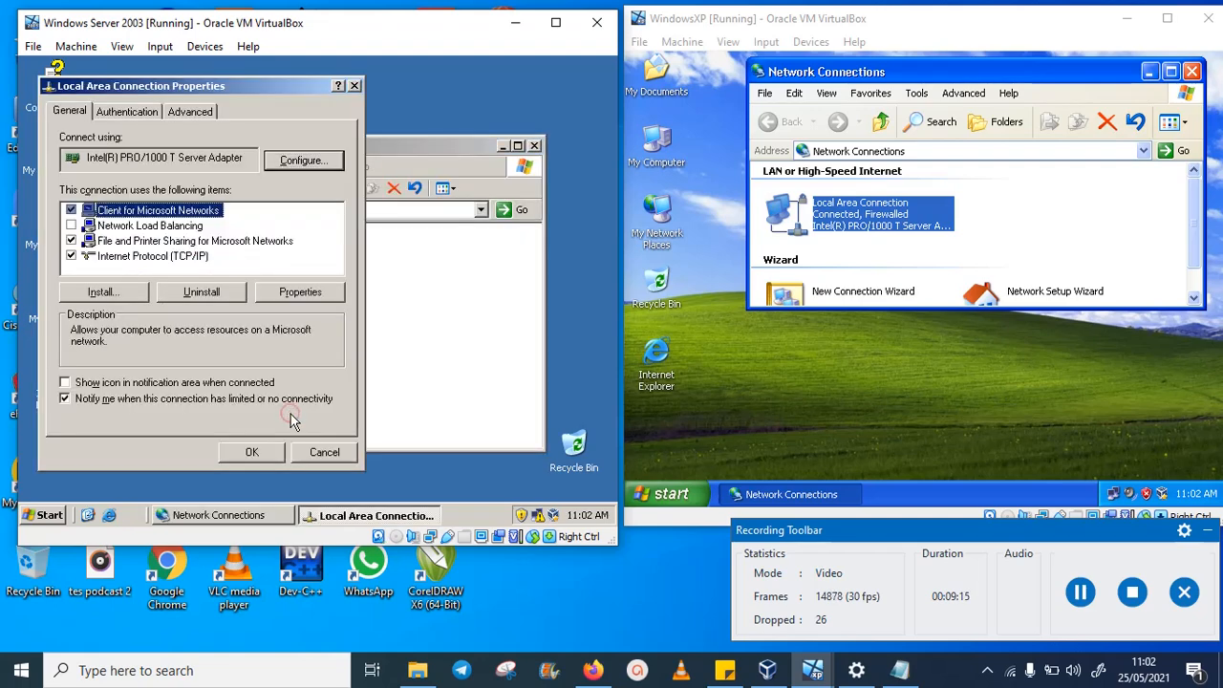
{"action": "left_click", "coordinate": [163, 257]}
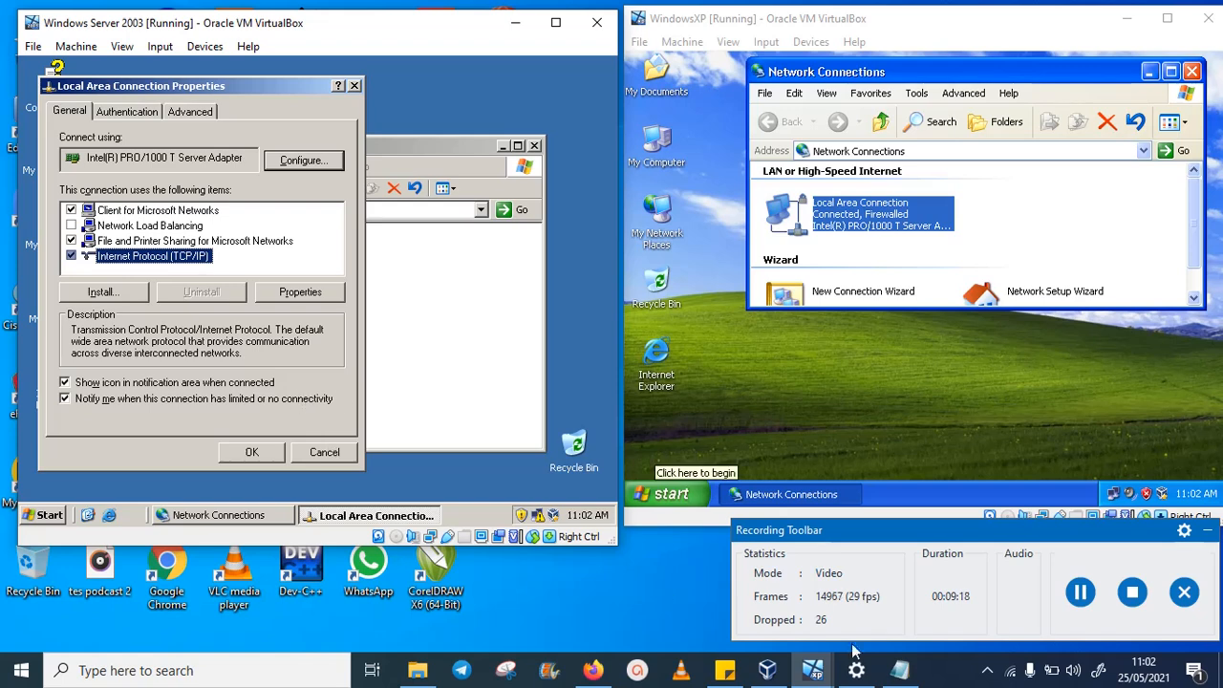
{"action": "left_click", "coordinate": [900, 676]}
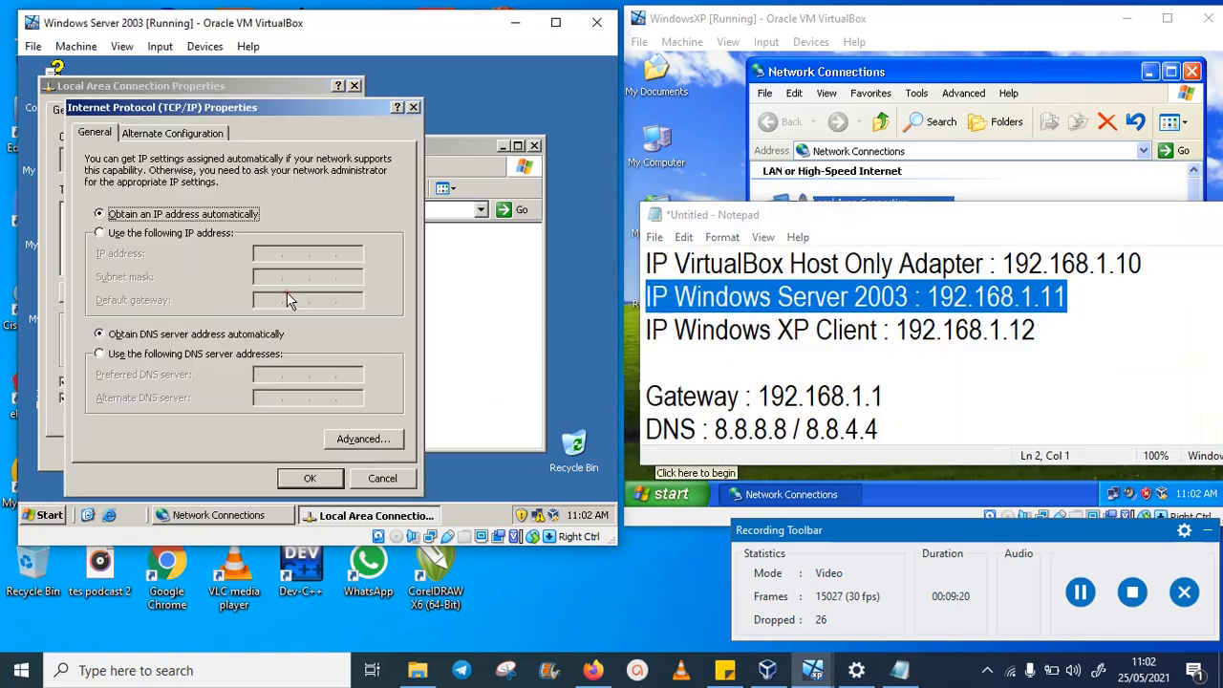
{"action": "left_click", "coordinate": [287, 292]}
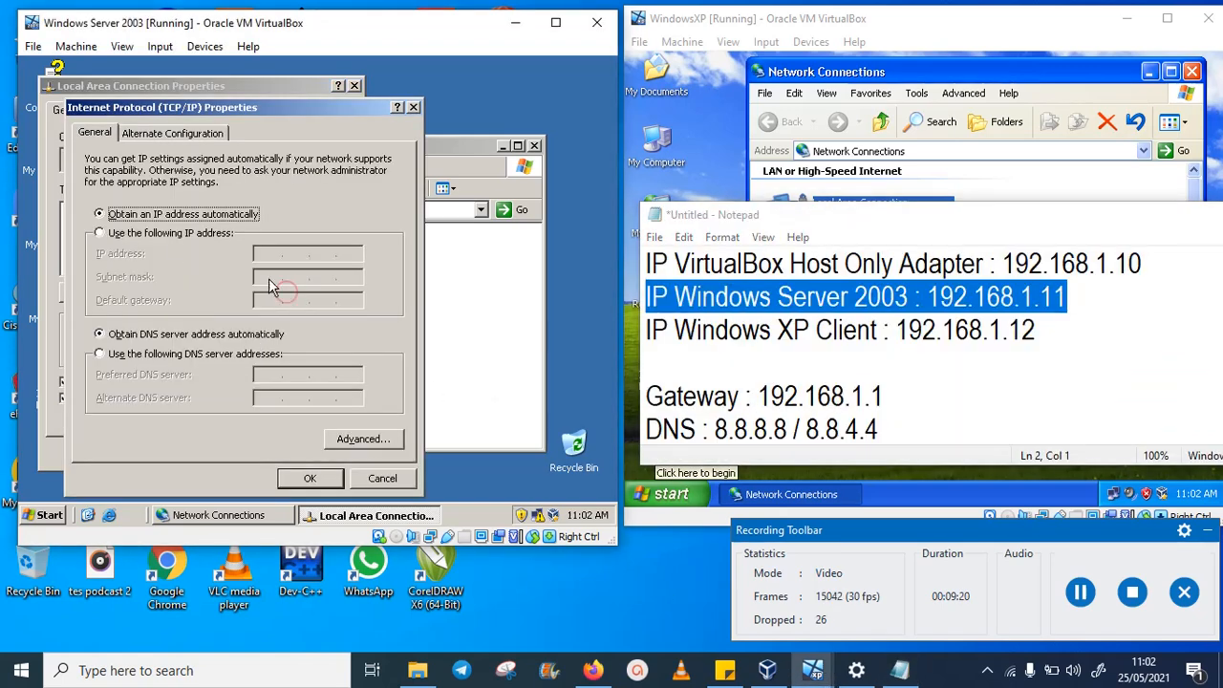
- Switch to a manual IP address and enter 192.168.1.11 with subnet mask 255.255.255.0
{"action": "left_click", "coordinate": [101, 234]}
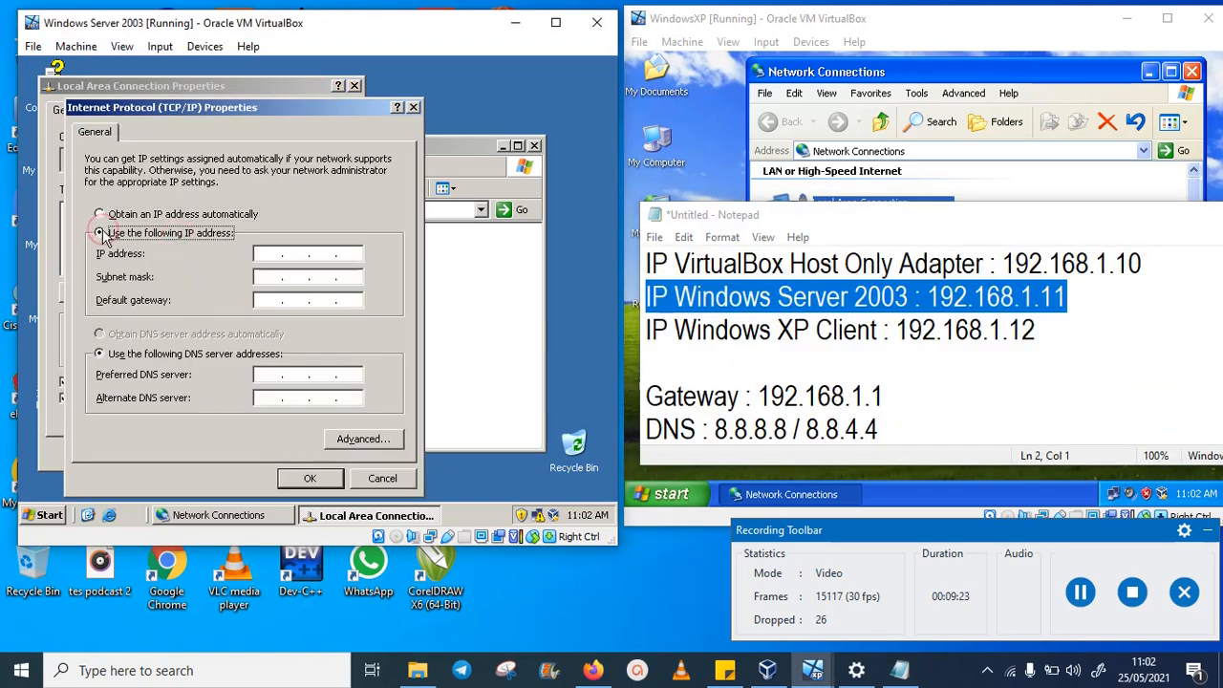
{"action": "left_click", "coordinate": [265, 252]}
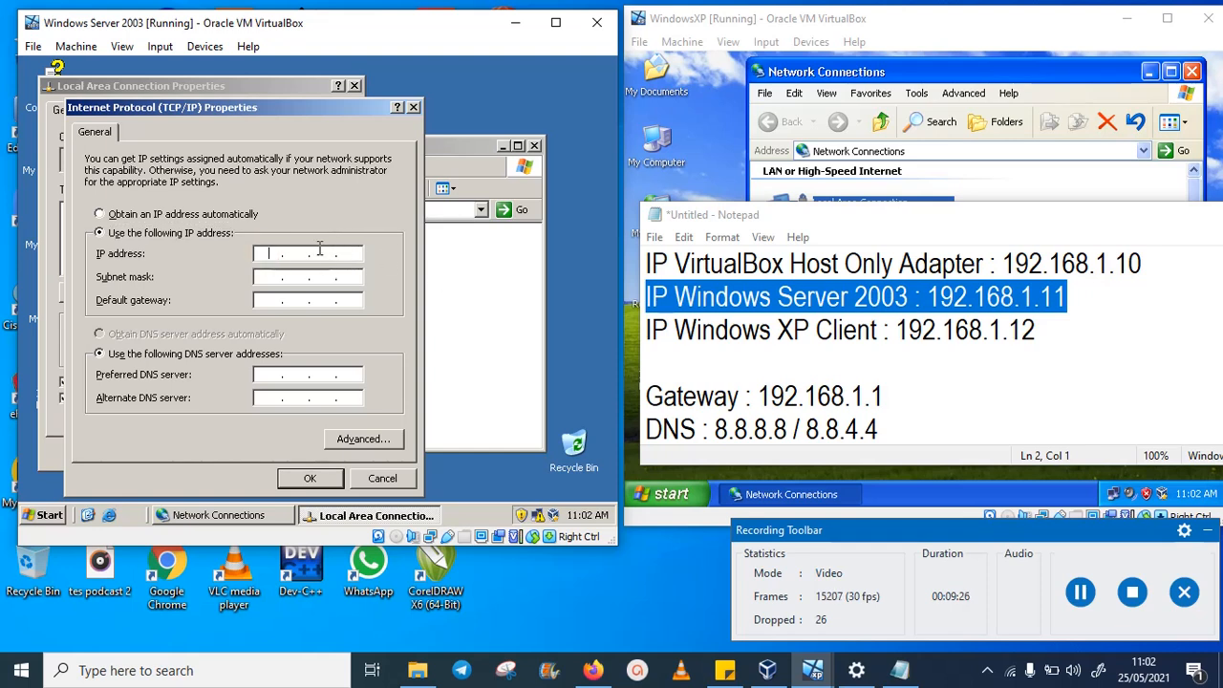
{"action": "key", "text": "Right"}
{"action": "key", "text": "Right"}
{"action": "key", "text": "Right"}
{"action": "left_click", "coordinate": [265, 254]}
{"action": "type", "text": "168 . 1 ."}
{"action": "left_click", "coordinate": [268, 279]}
- Enter gateway 192.168.1.1 and DNS servers 8.8.8.8 and 8.8.4.4, then apply the settings
{"action": "left_click", "coordinate": [275, 303]}
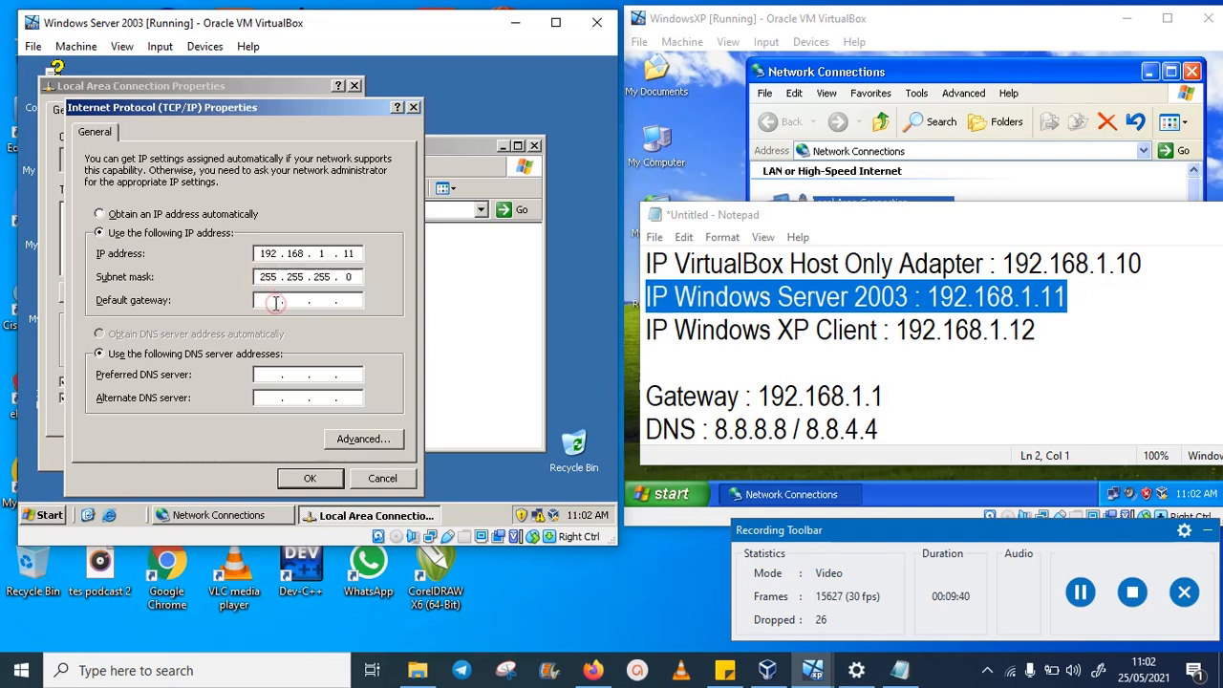
{"action": "type", "text": "192 . 168 . 1 . 1"}
{"action": "left_click", "coordinate": [262, 376]}
{"action": "type", "text": "8"}
{"action": "left_click", "coordinate": [266, 397]}
{"action": "type", "text": "8.84.4"}
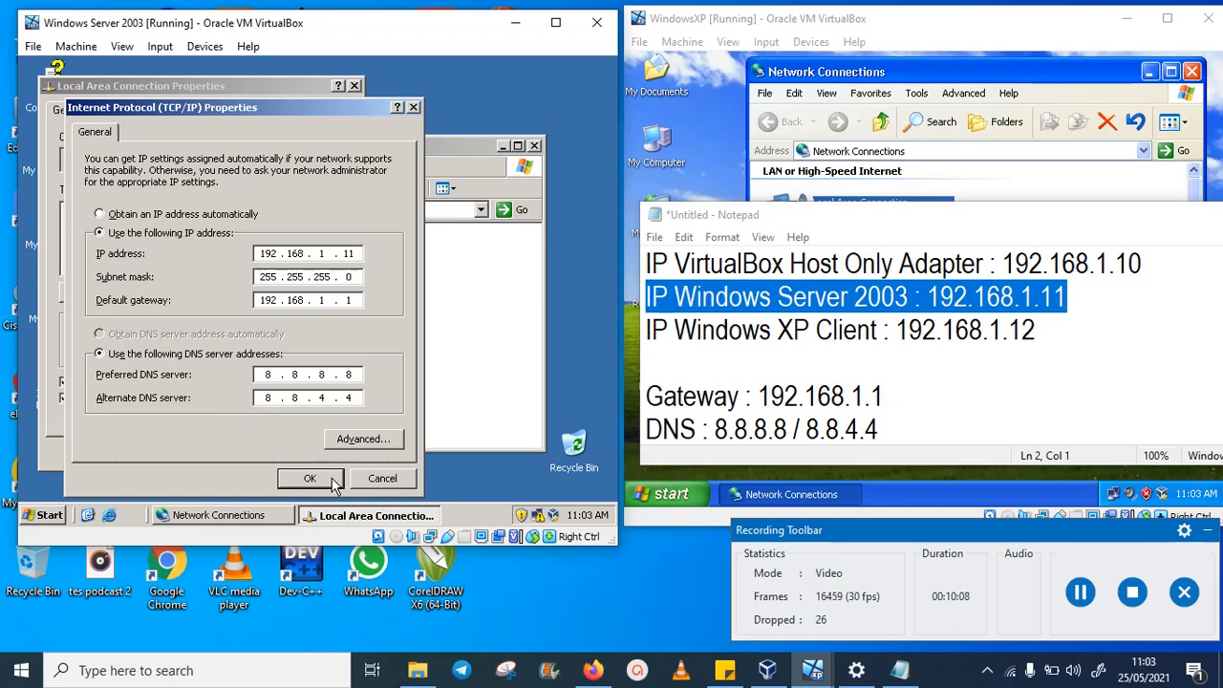
{"action": "left_click", "coordinate": [334, 485]}
{"action": "left_click", "coordinate": [250, 453]}
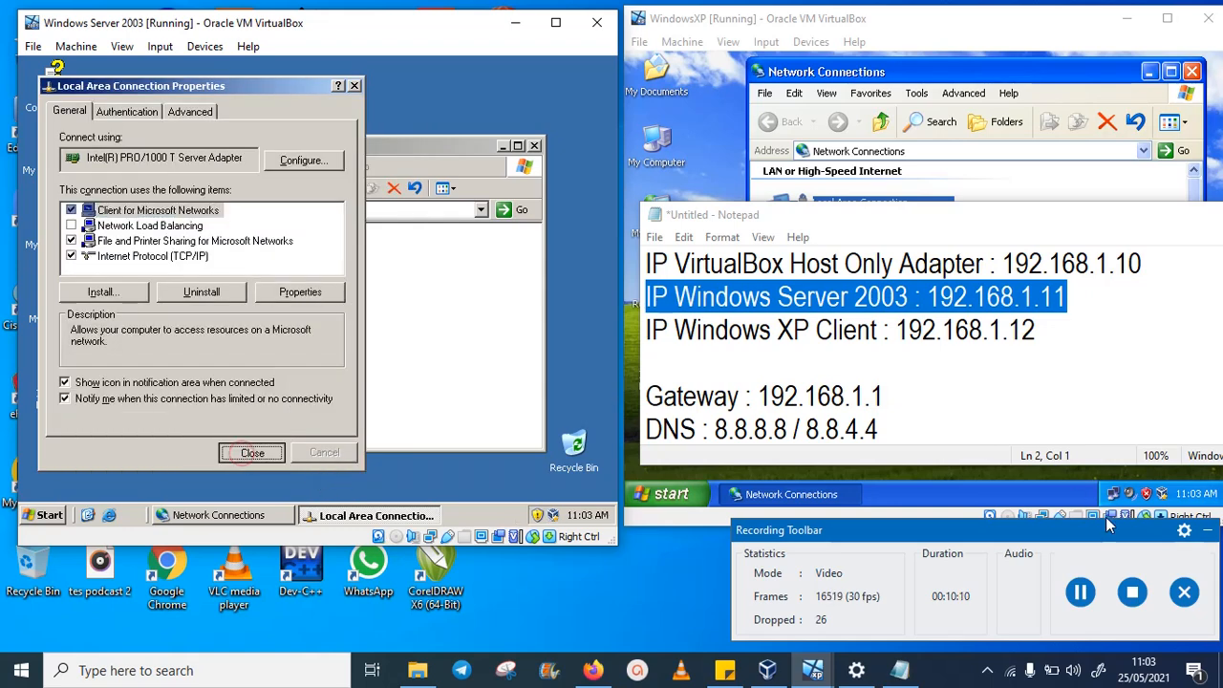